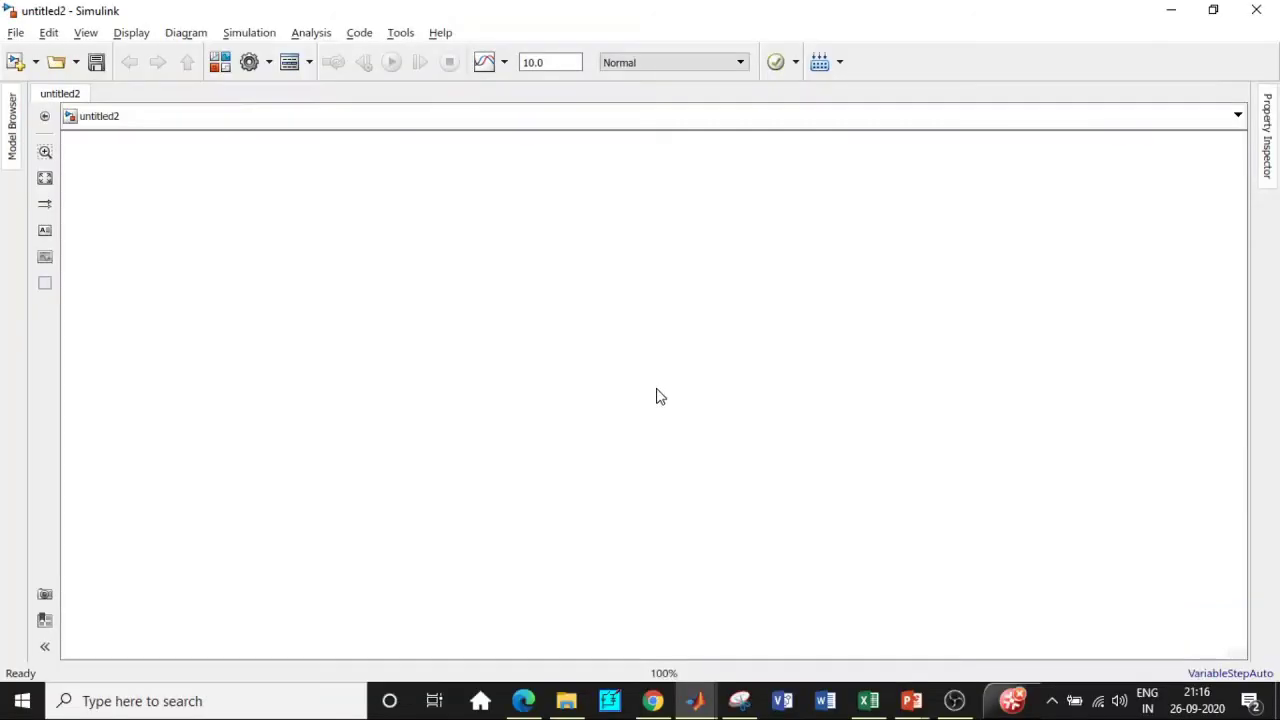
# Step: Find the powergui block in the Simulink library and add it to the model untitled2
pyautogui.click(220, 63)
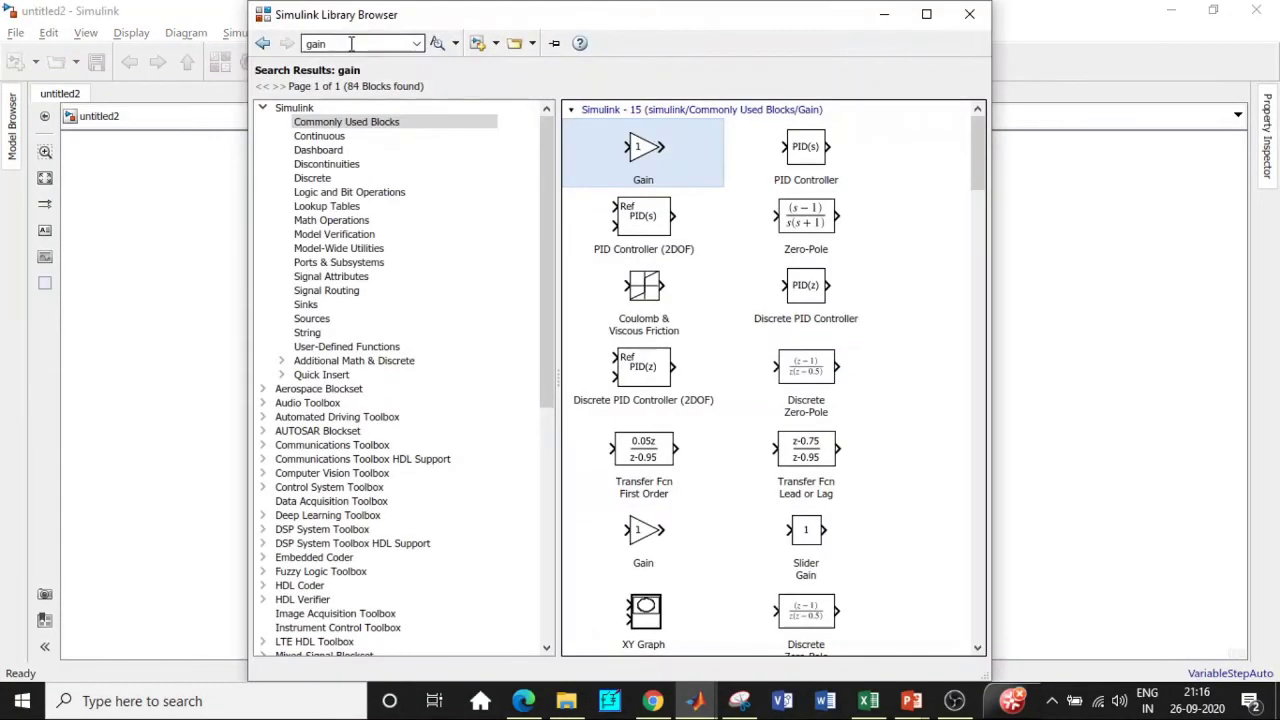
pyautogui.doubleClick(340, 47)
pyautogui.write('powe')
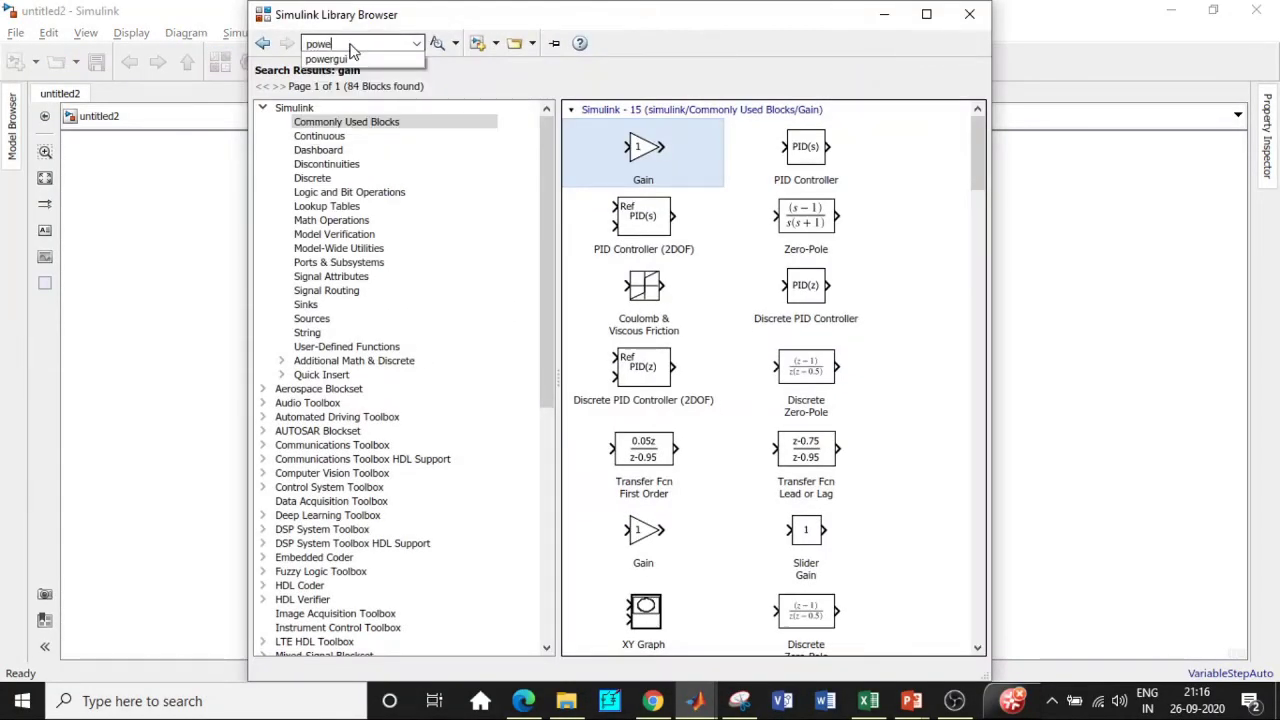
pyautogui.write('r')
pyautogui.click(340, 59)
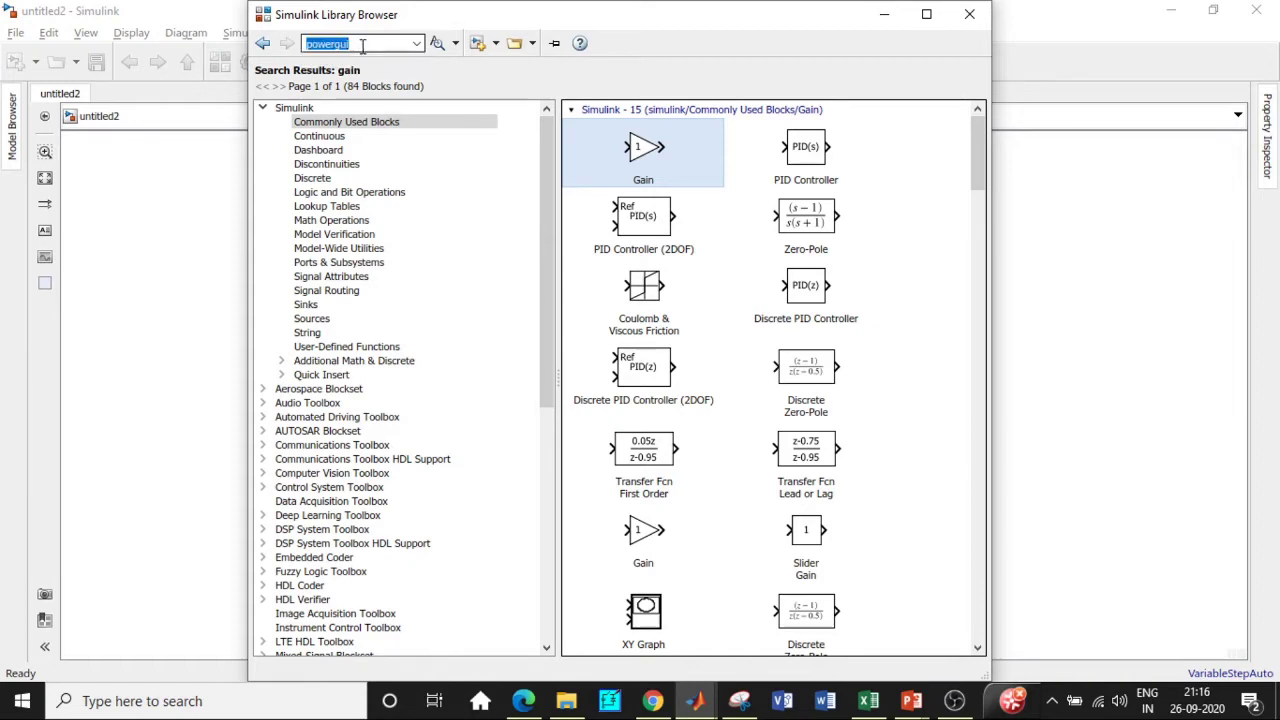
pyautogui.press('Return')
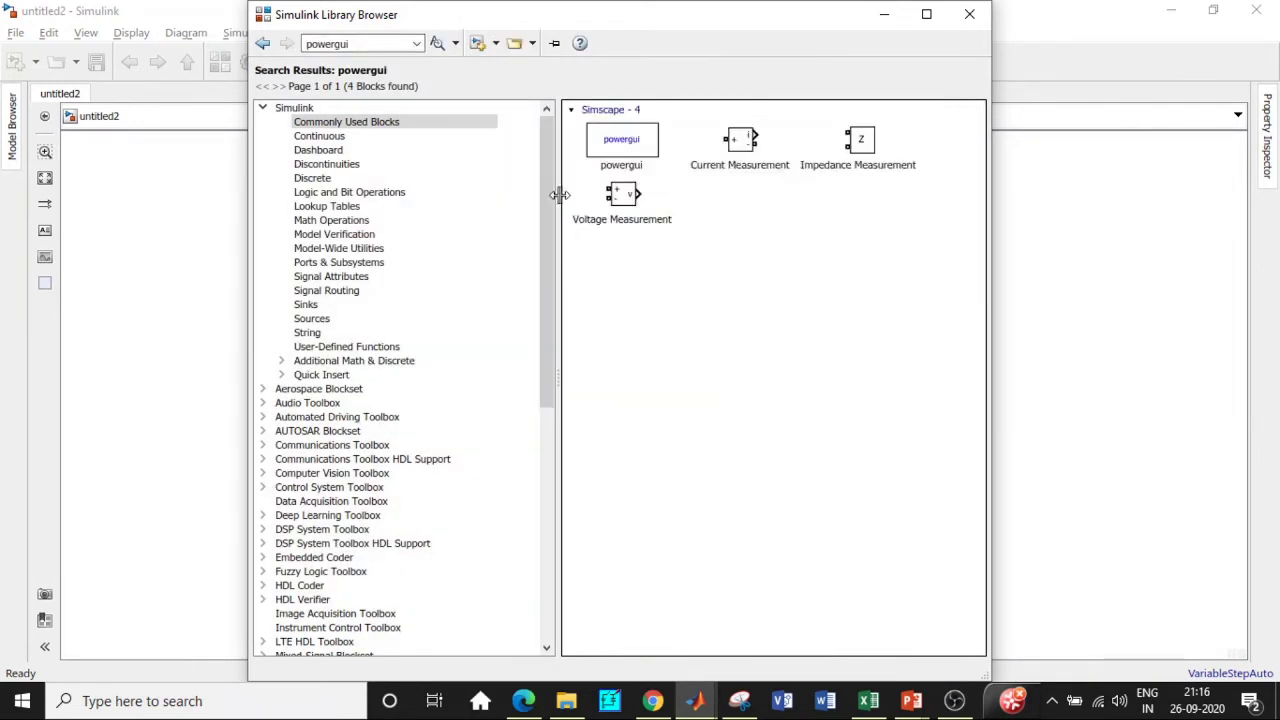
pyautogui.click(624, 150)
pyautogui.rightClick(624, 152)
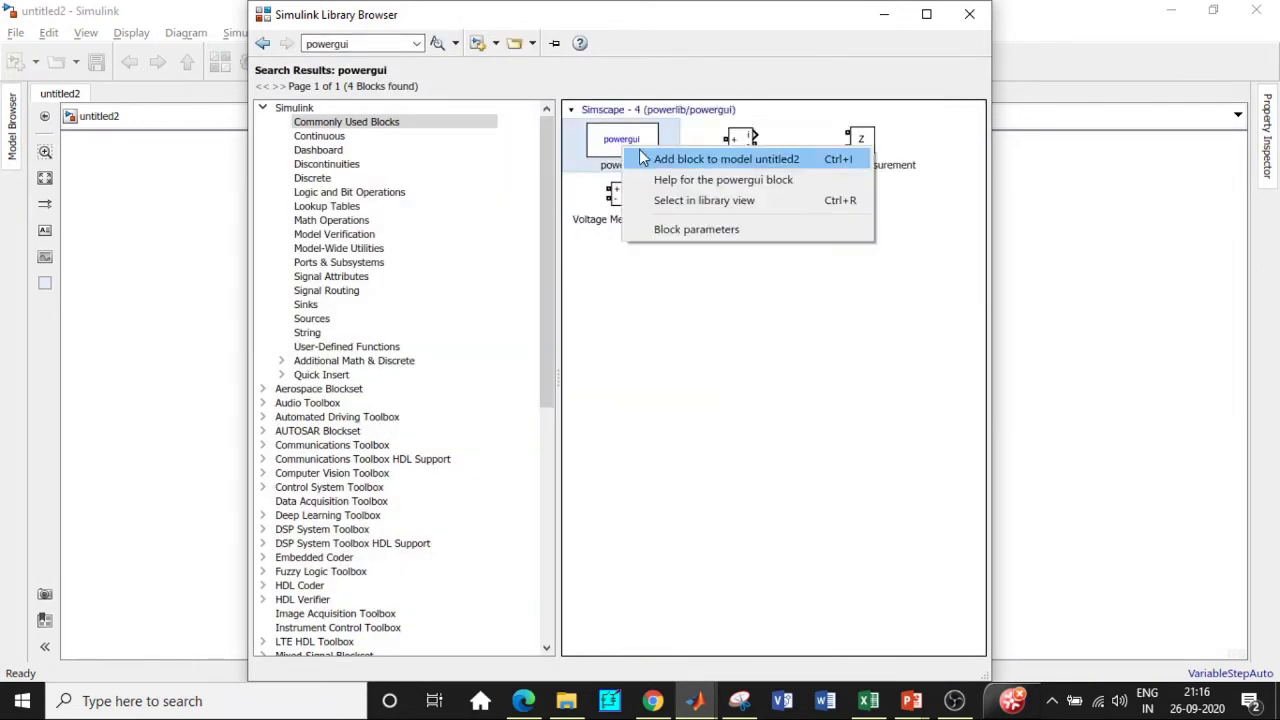
pyautogui.click(665, 159)
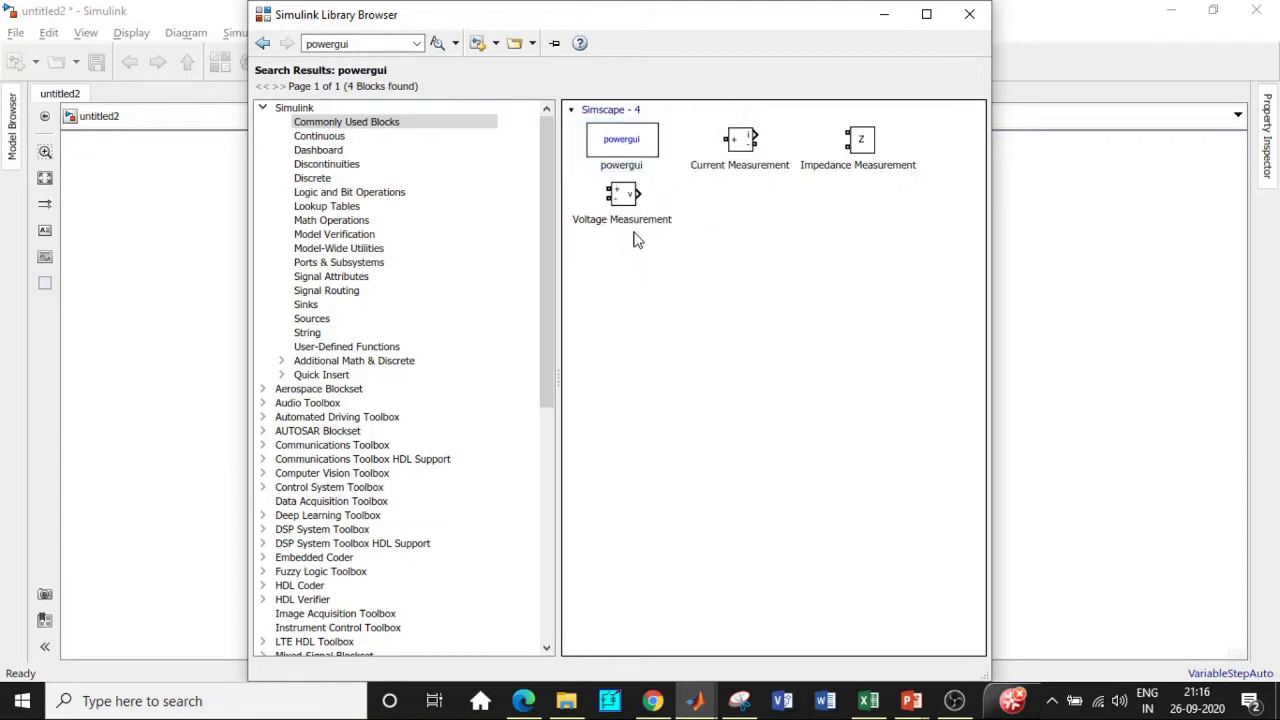
pyautogui.click(627, 200)
pyautogui.rightClick(627, 200)
pyautogui.press('Escape')
# Step: Search the library for Dc Voltage and add the powerlib Electrical Sources DC Voltage Source block to the model
pyautogui.doubleClick(363, 43)
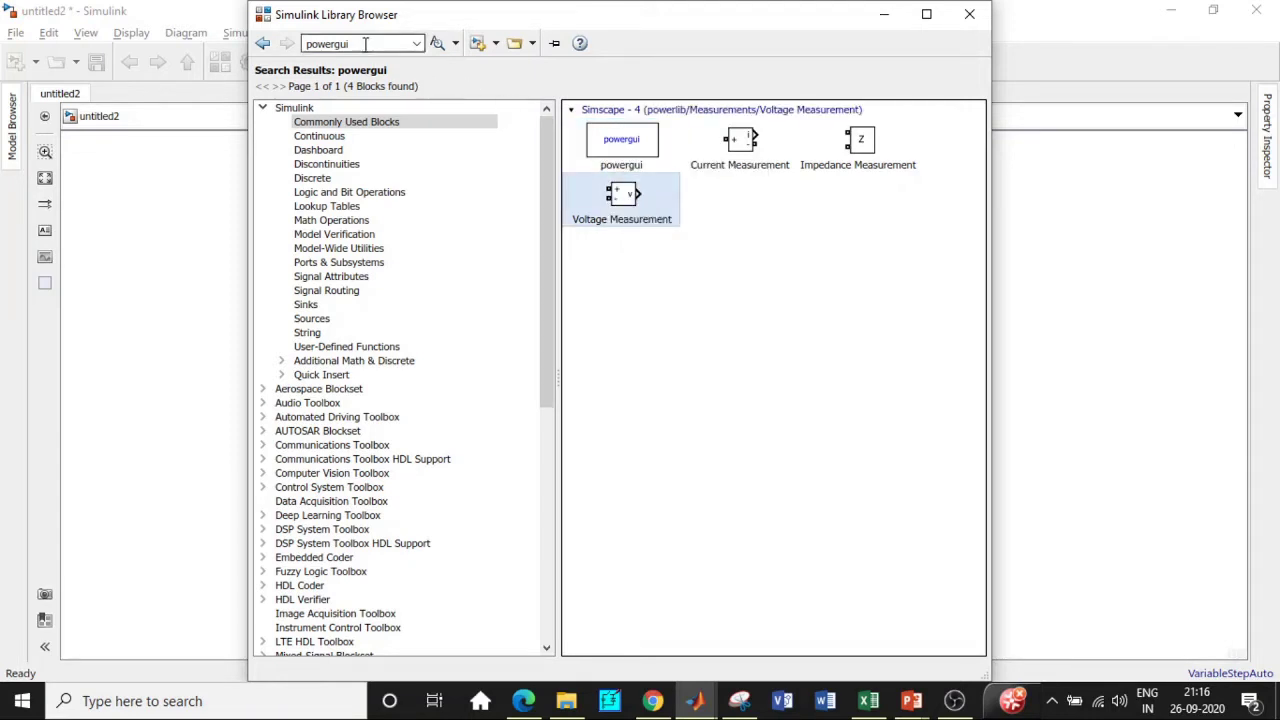
pyautogui.press('BackSpace')
pyautogui.write('Dc')
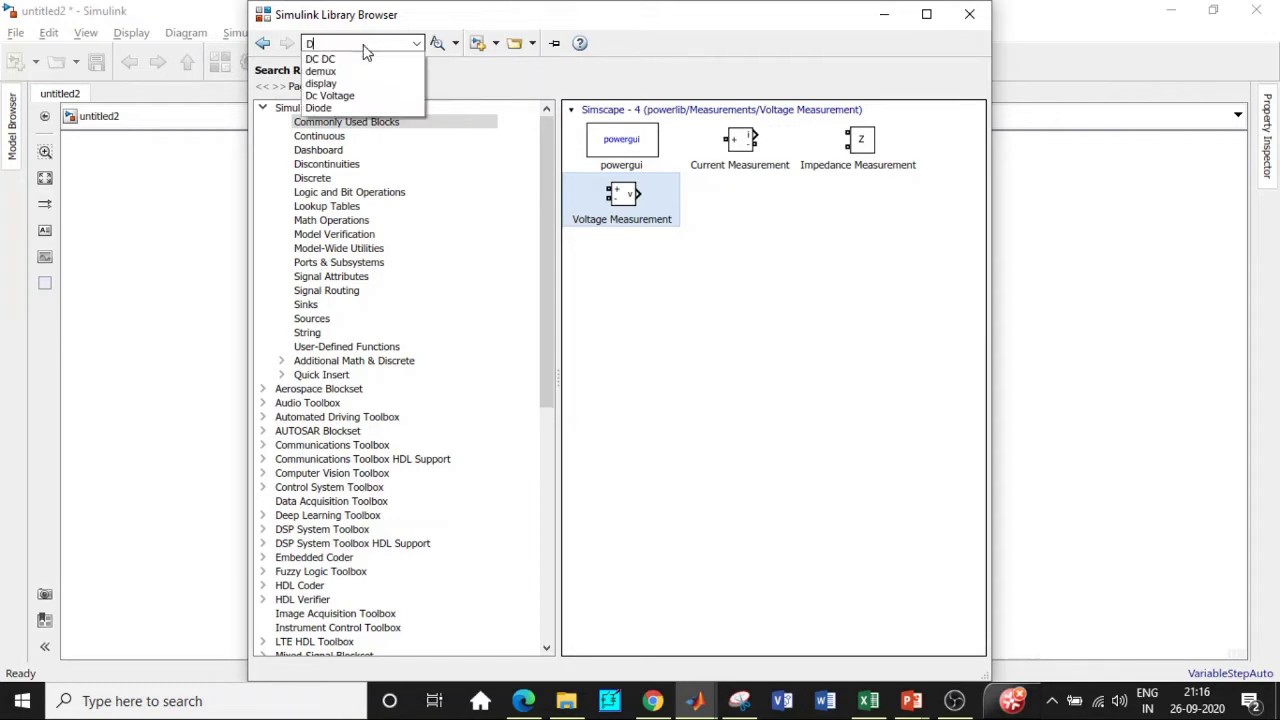
pyautogui.click(362, 70)
pyautogui.click(366, 44)
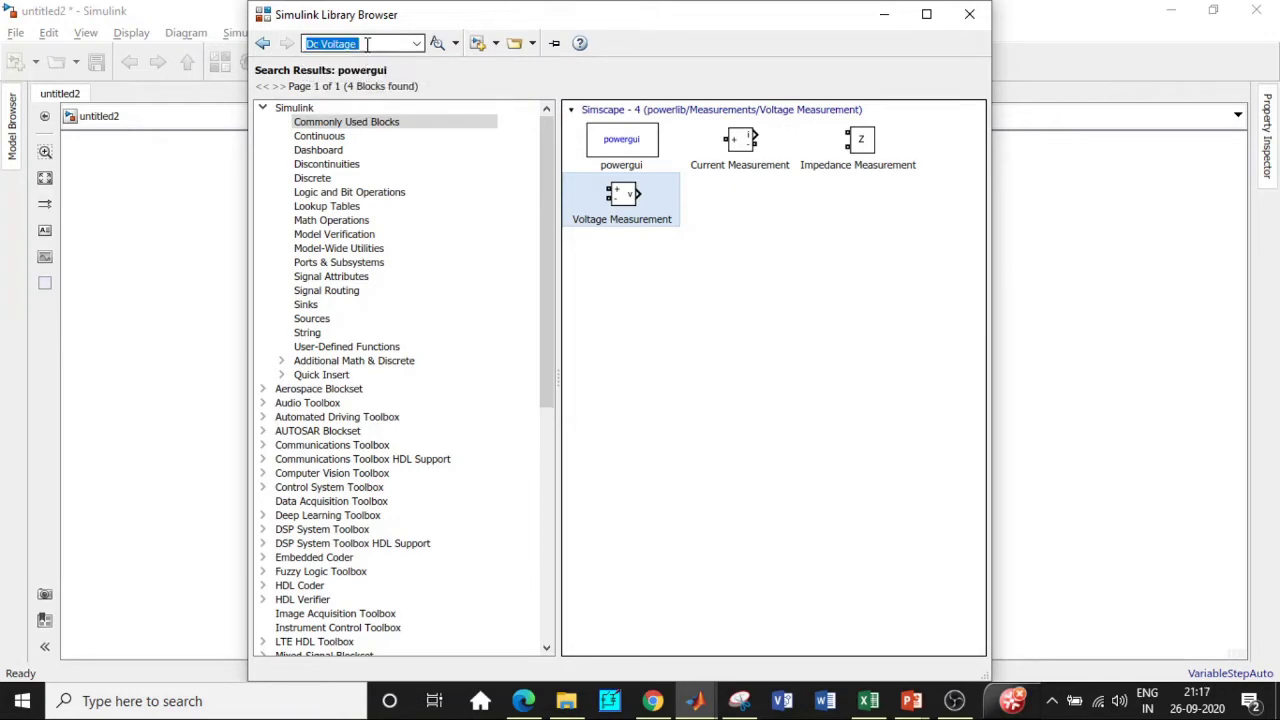
pyautogui.press('Return')
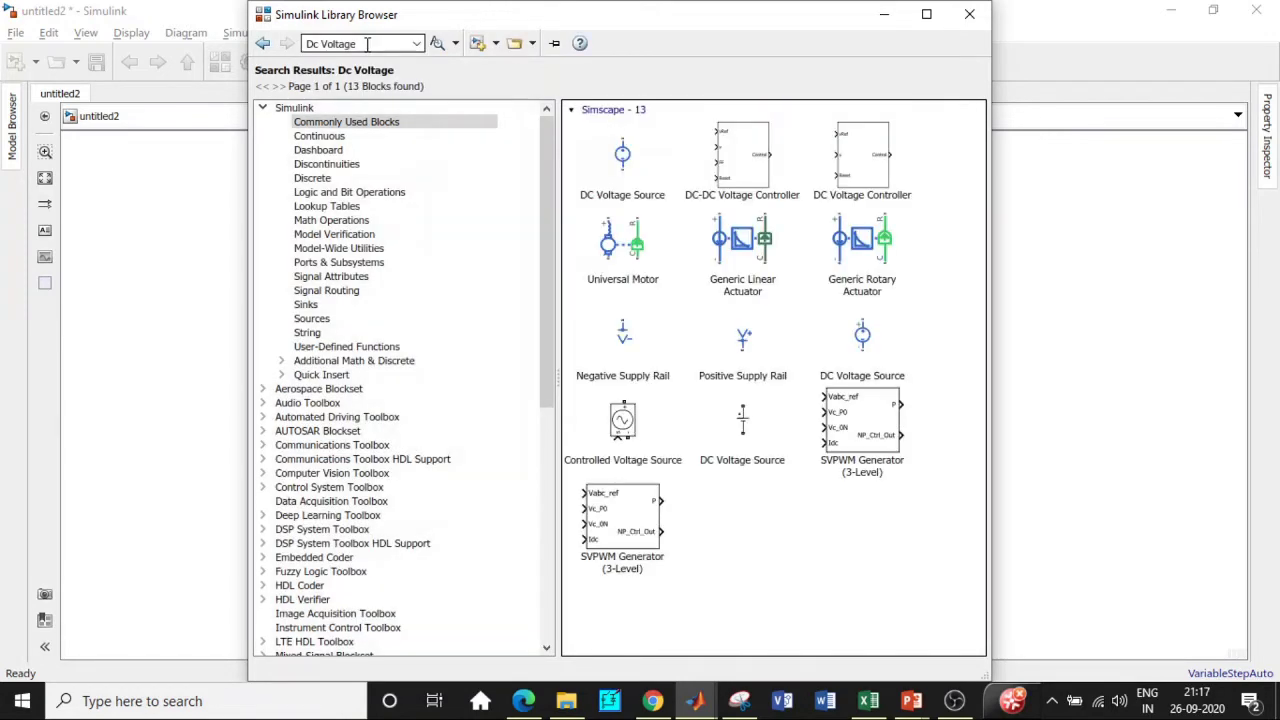
pyautogui.click(750, 428)
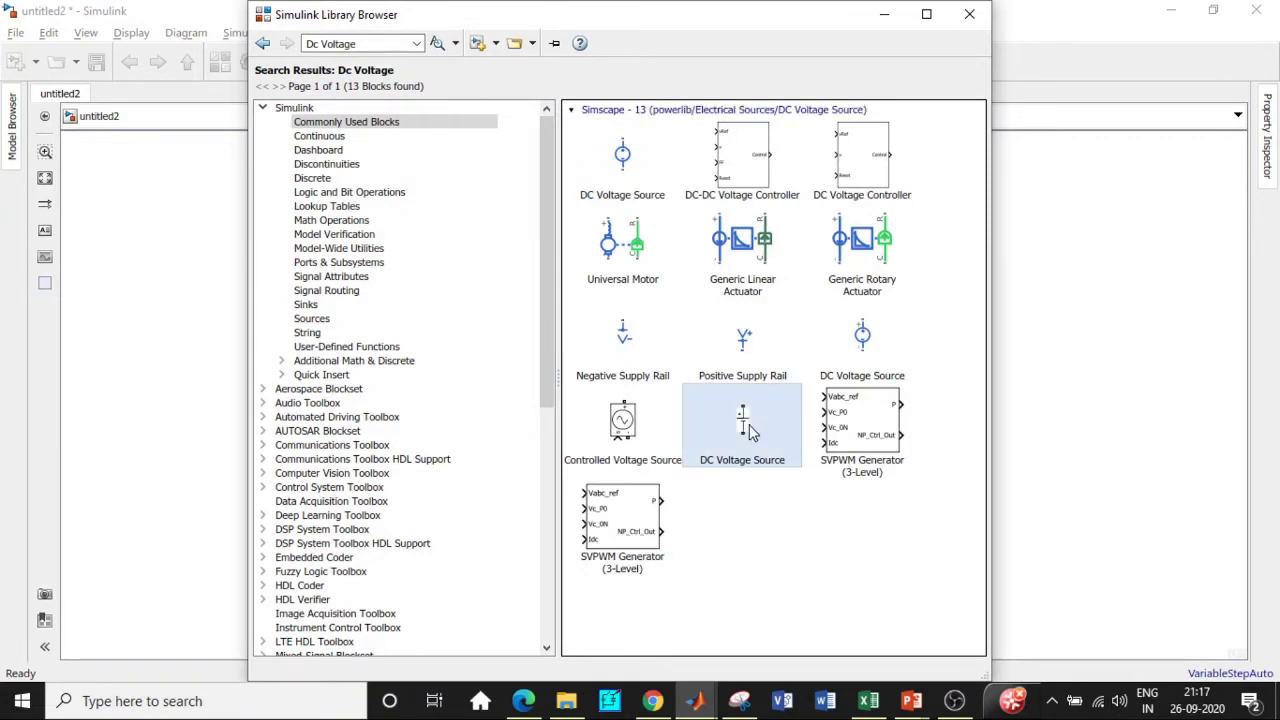
pyautogui.moveTo(645, 178)
pyautogui.moveTo(755, 447)
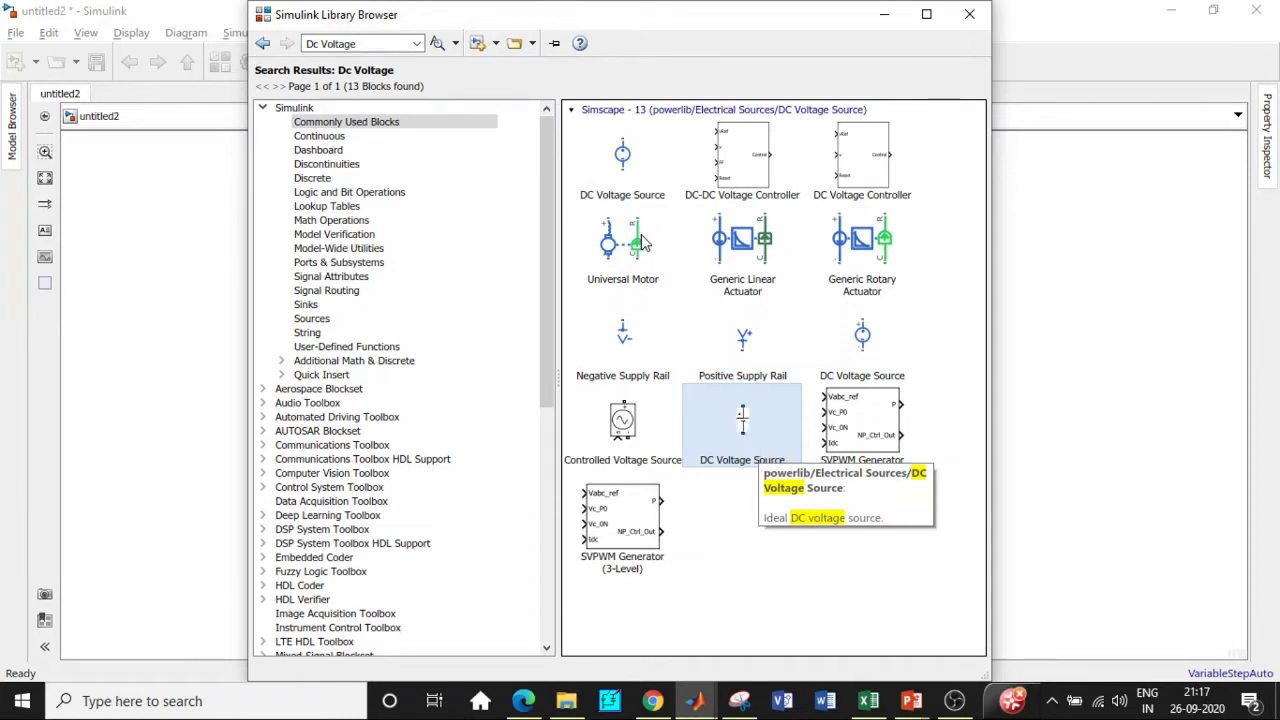
pyautogui.moveTo(628, 198)
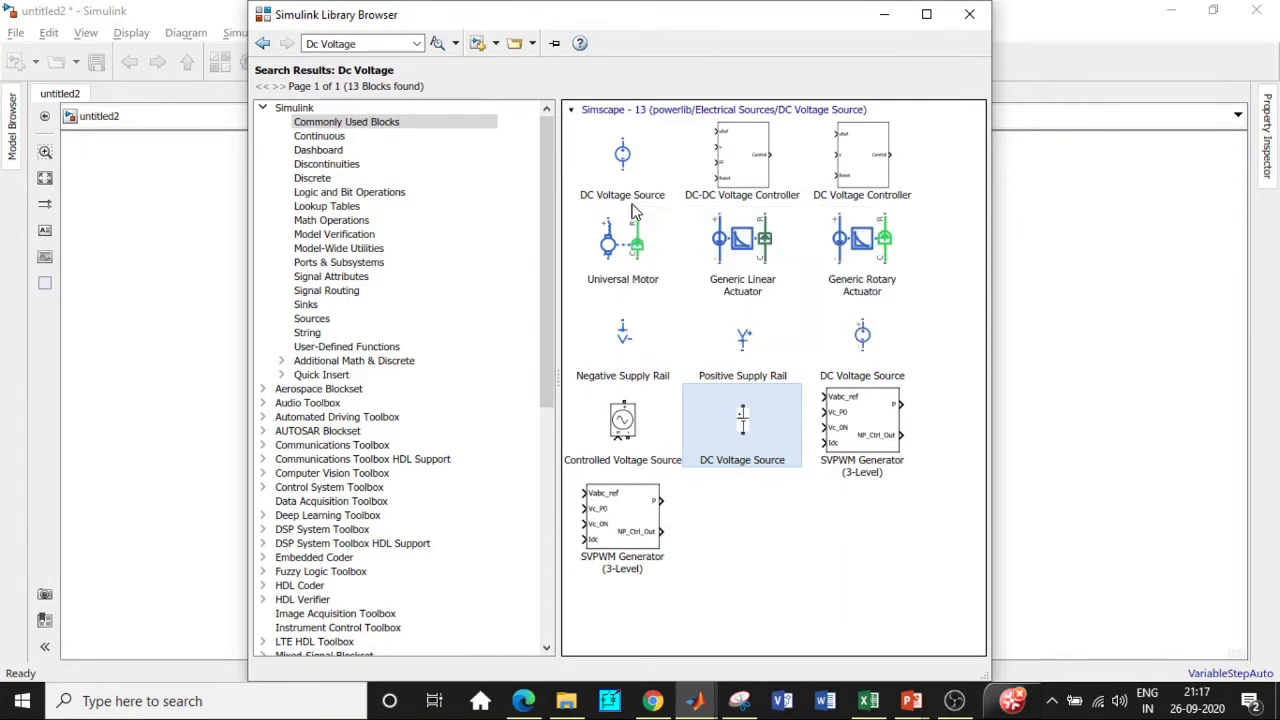
pyautogui.rightClick(745, 424)
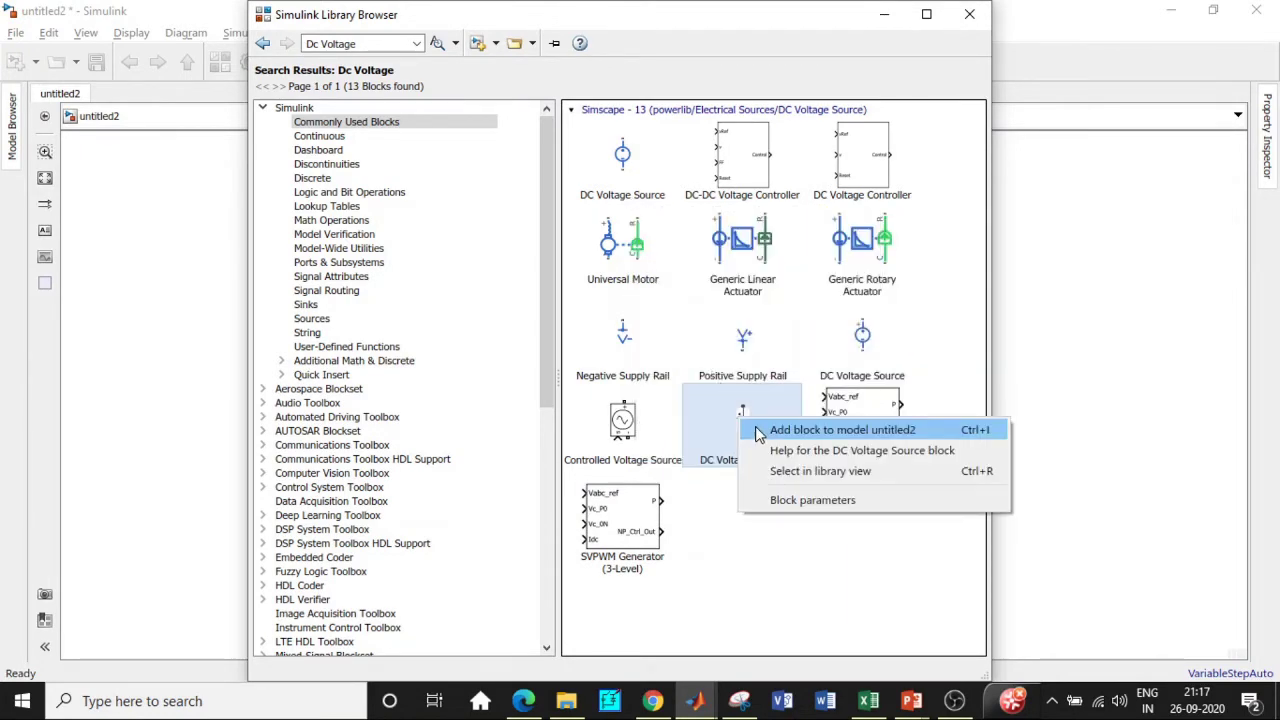
pyautogui.click(758, 430)
# Step: Search the library for MOSFET and add the Simscape Mosfet block with g, D, S and m ports to the model
pyautogui.click(360, 44)
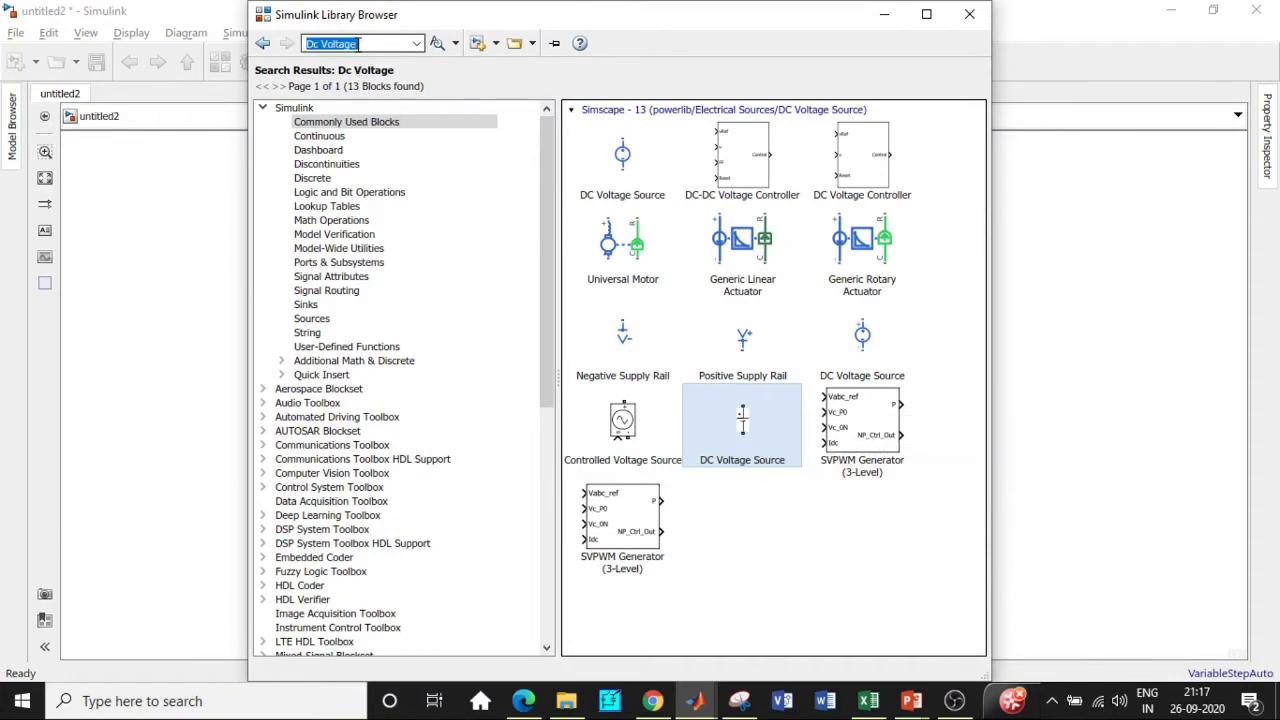
pyautogui.write('mosfe')
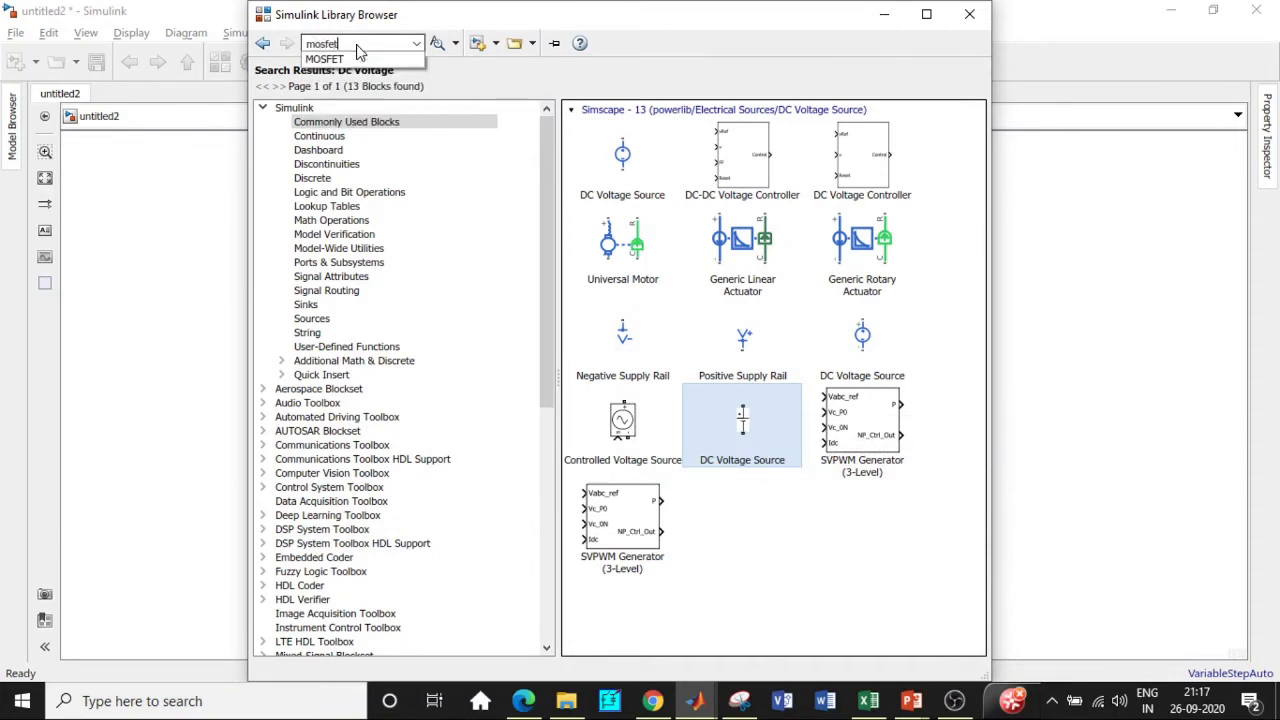
pyautogui.write('t')
pyautogui.click(365, 58)
pyautogui.press('Return')
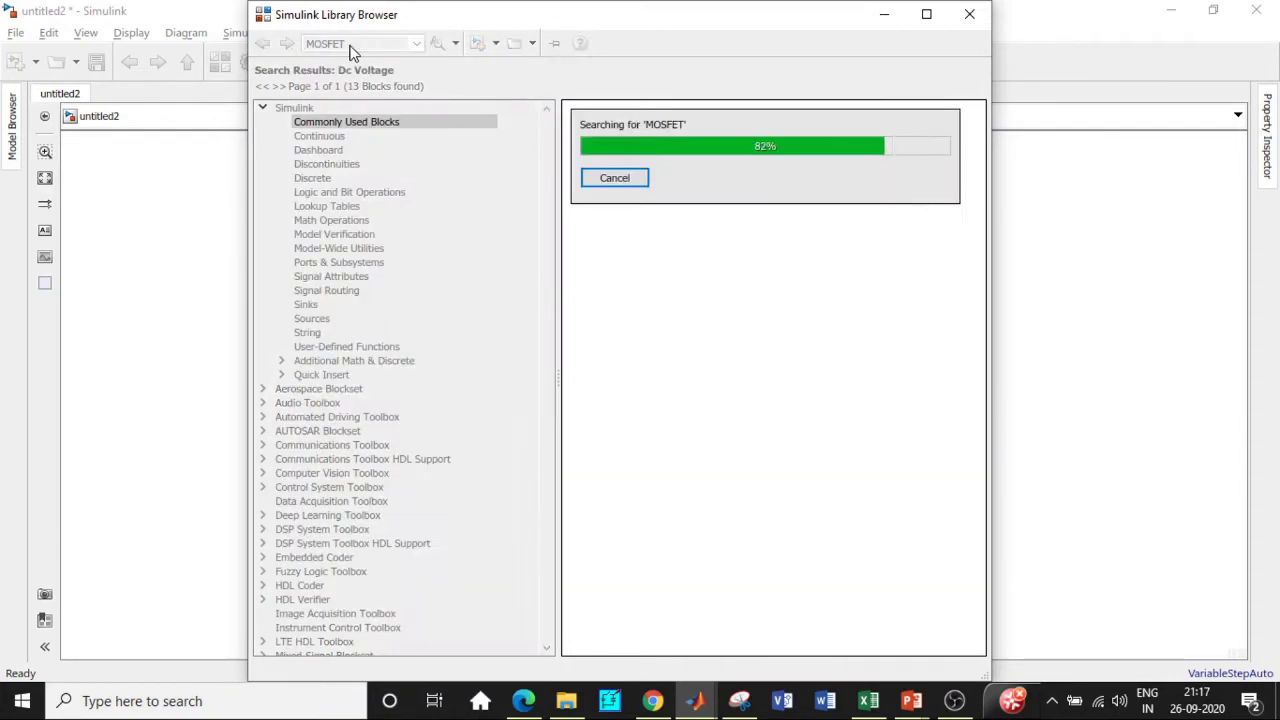
pyautogui.scroll(-3, 796, 454)
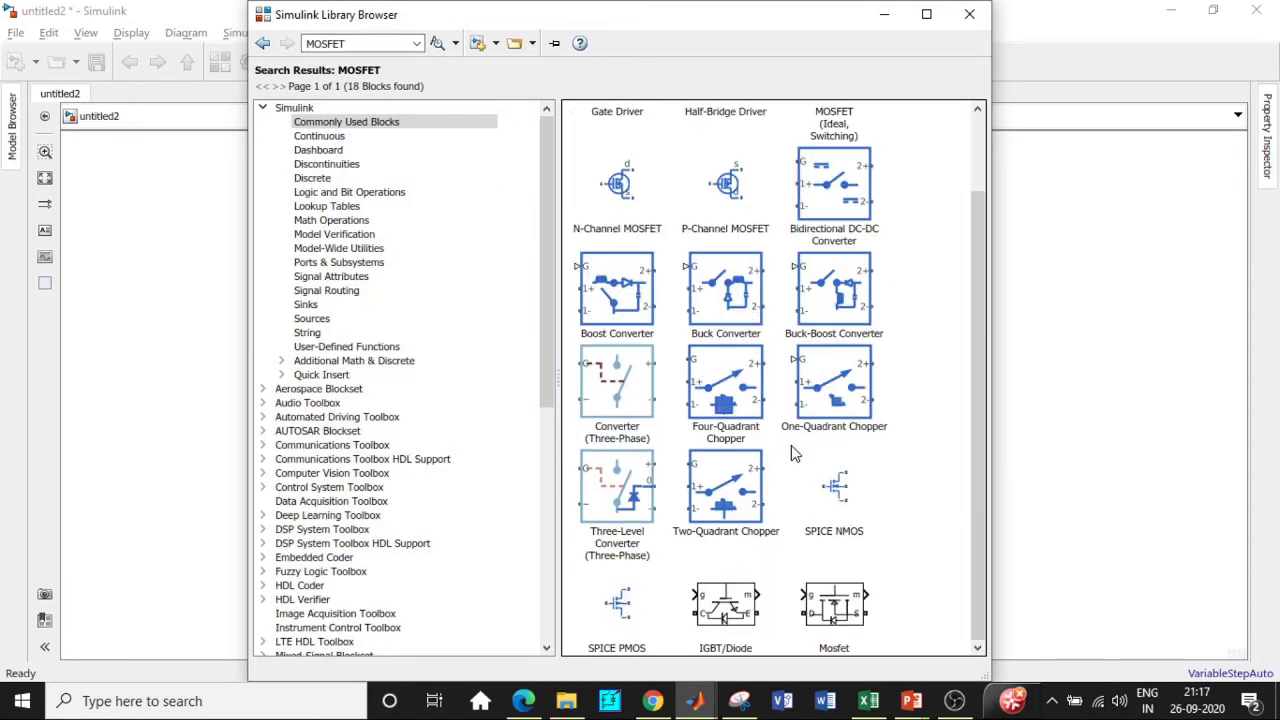
pyautogui.rightClick(818, 597)
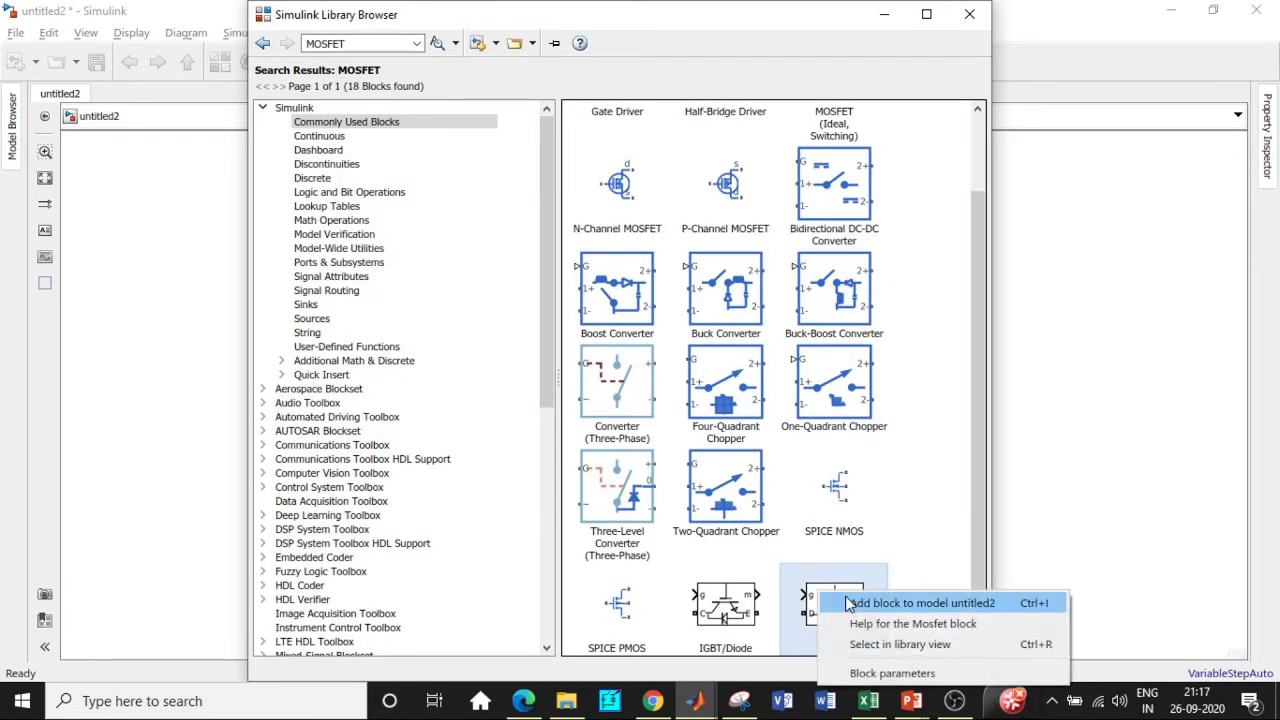
pyautogui.click(880, 603)
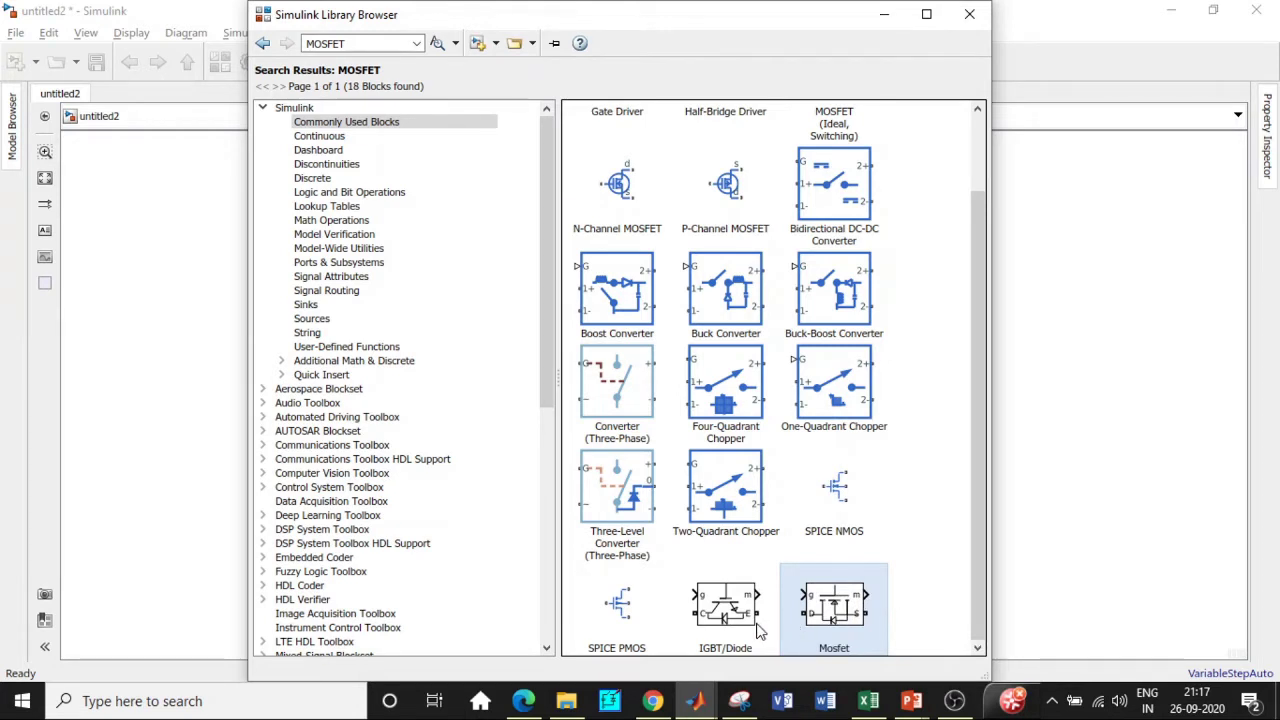
# Step: Search the library for series RLC and add the Simscape Series RLC Branch block to the model
pyautogui.doubleClick(348, 43)
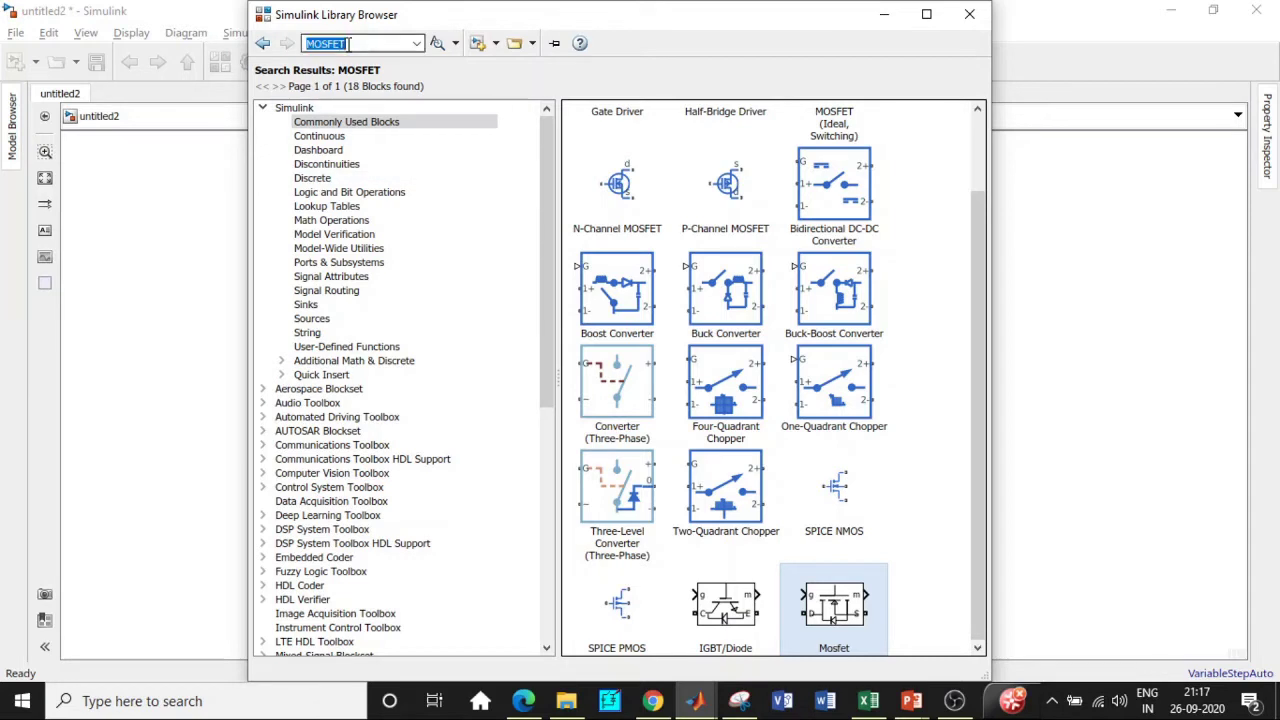
pyautogui.press('BackSpace')
pyautogui.write('Series')
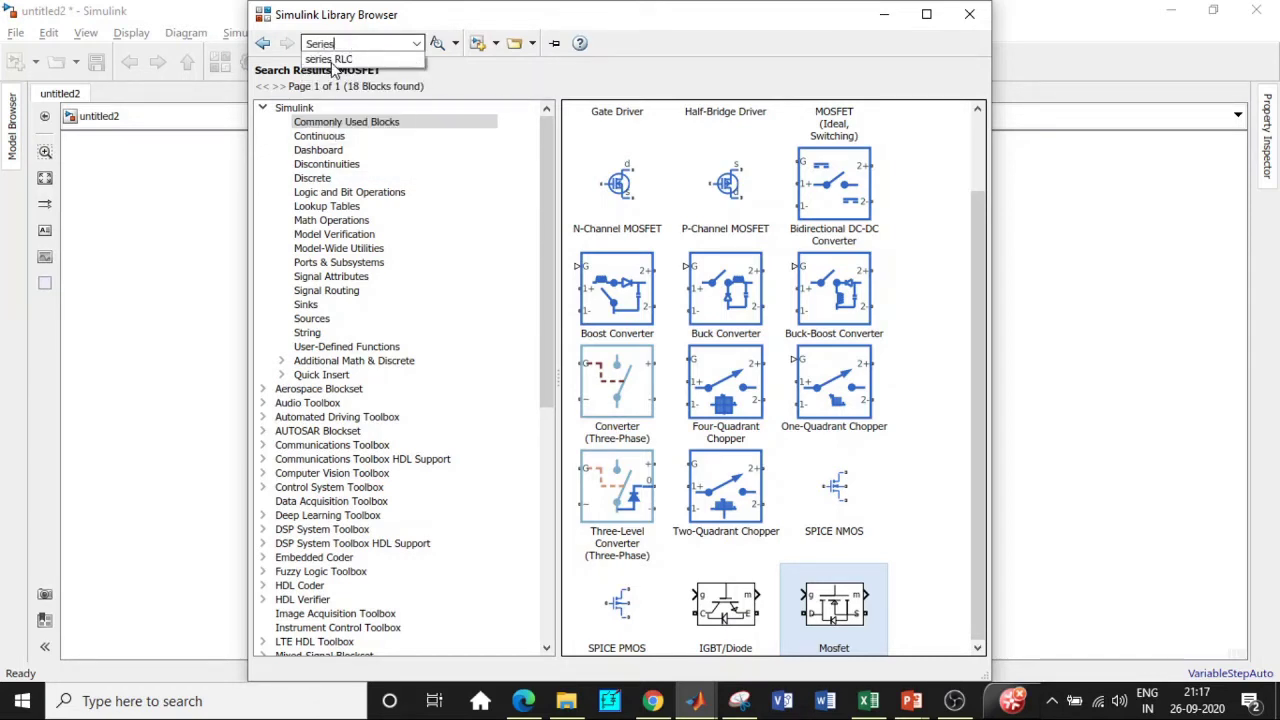
pyautogui.click(335, 60)
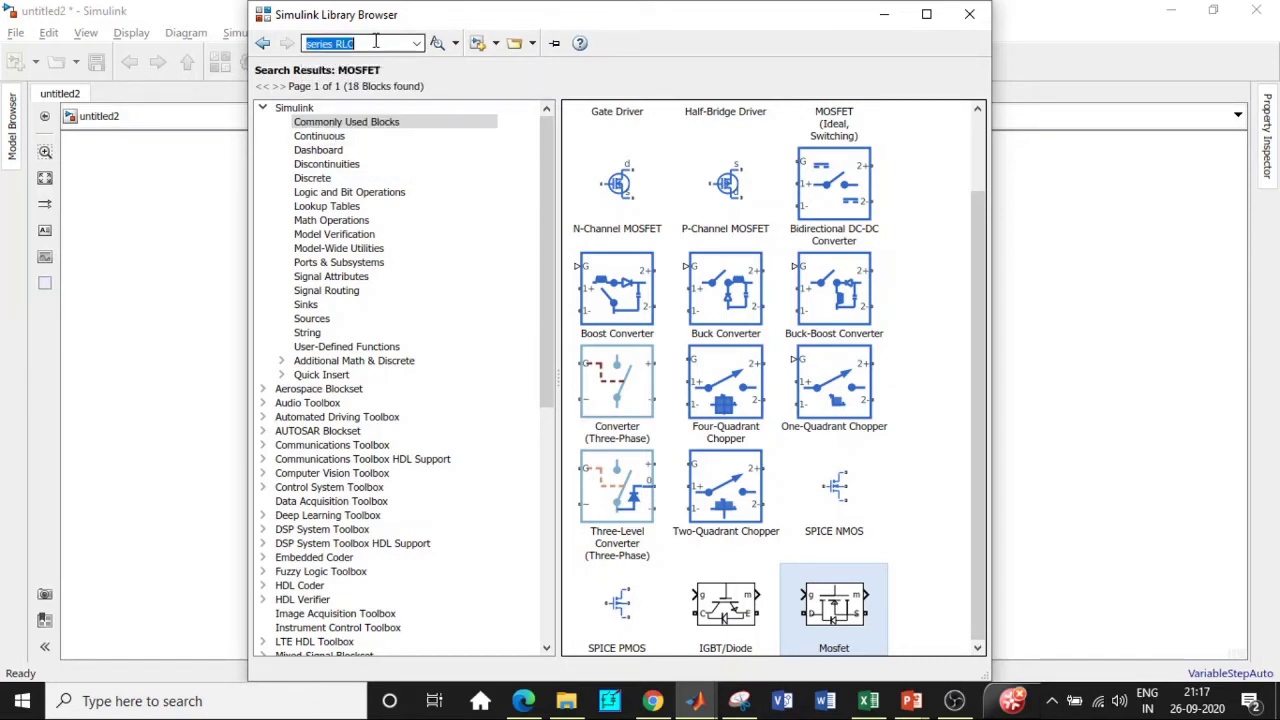
pyautogui.rightClick(627, 283)
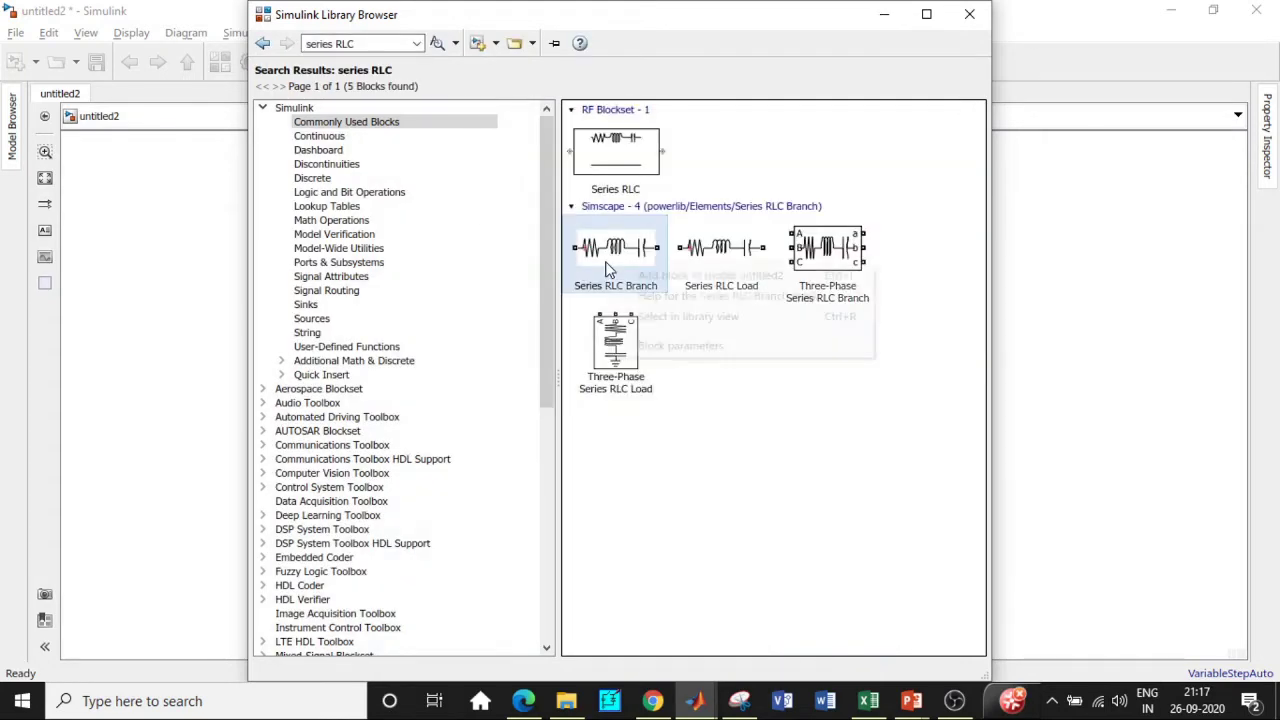
pyautogui.click(627, 283)
# Step: Search the library for scope and add the Scope block from Commonly Used Blocks to the model
pyautogui.click(362, 44)
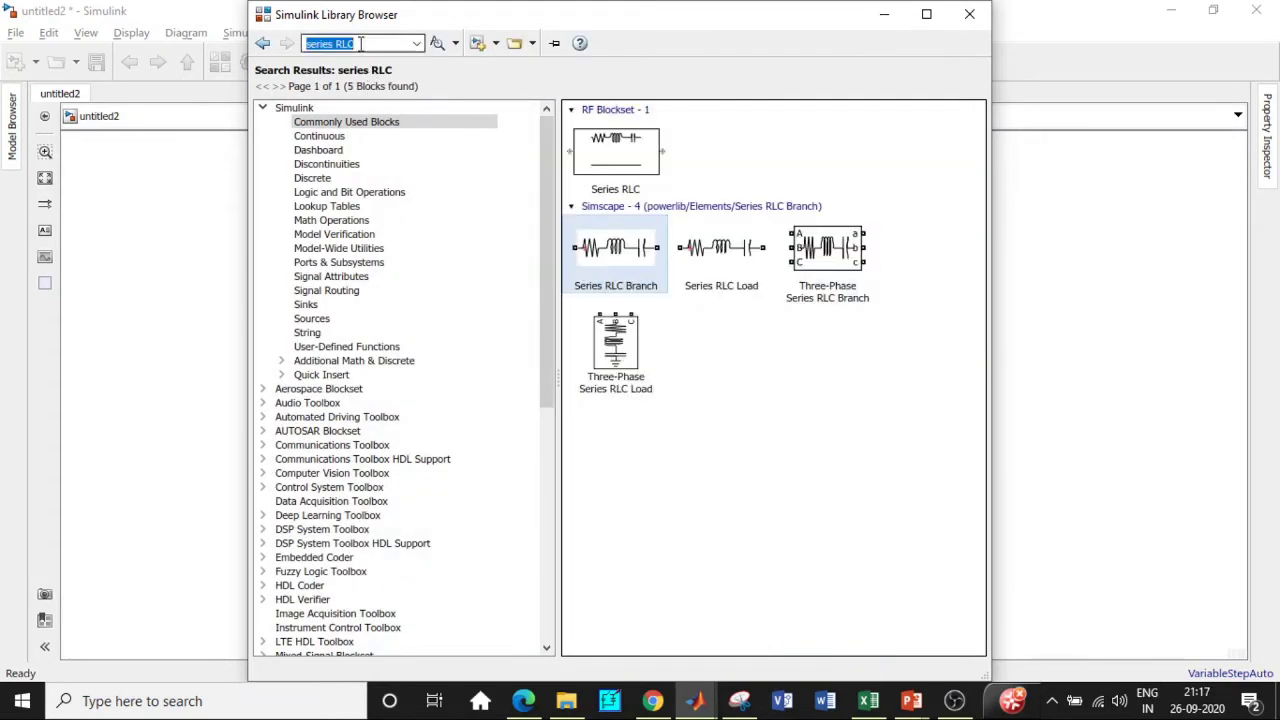
pyautogui.write('Scope')
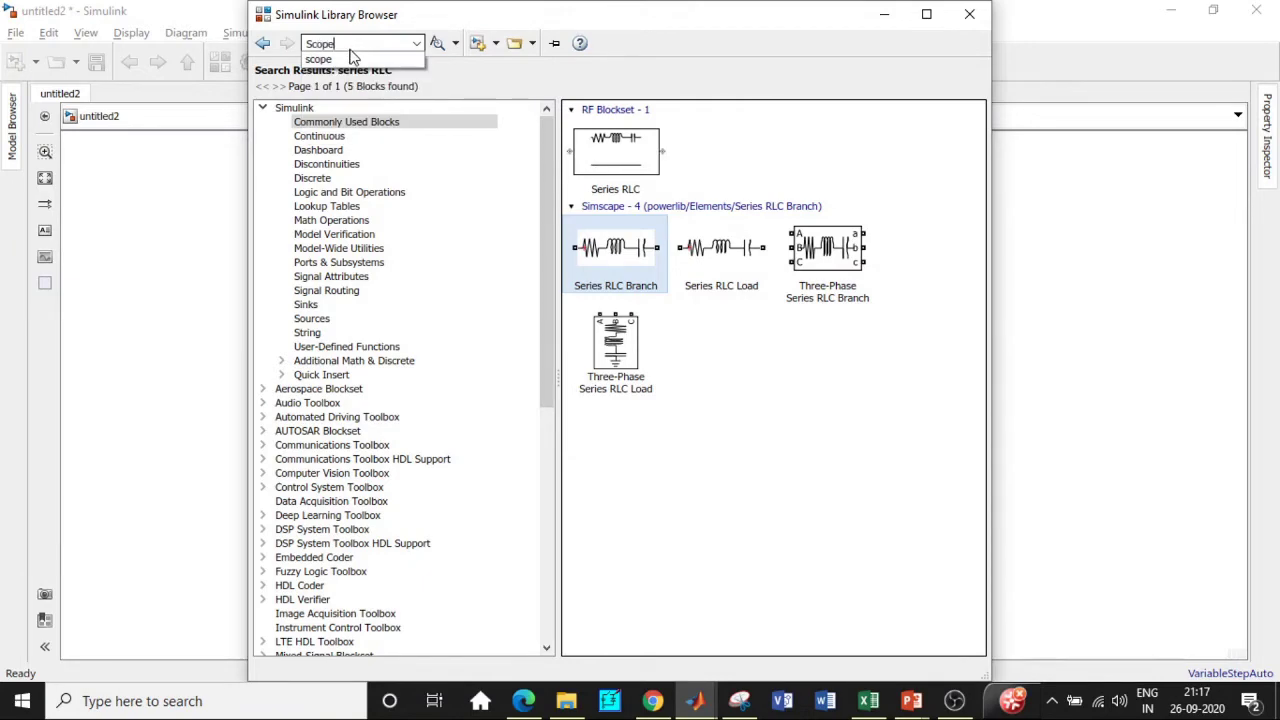
pyautogui.click(354, 59)
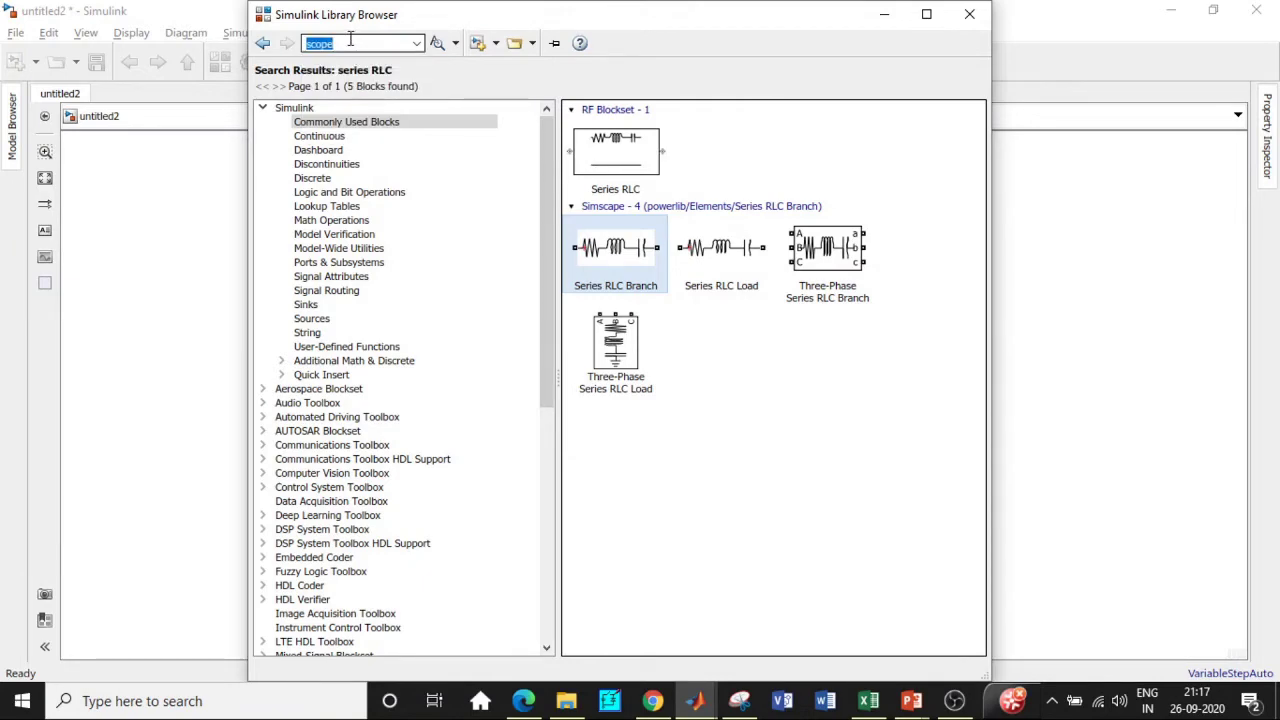
pyautogui.press('Return')
pyautogui.click(632, 150)
pyautogui.rightClick(626, 146)
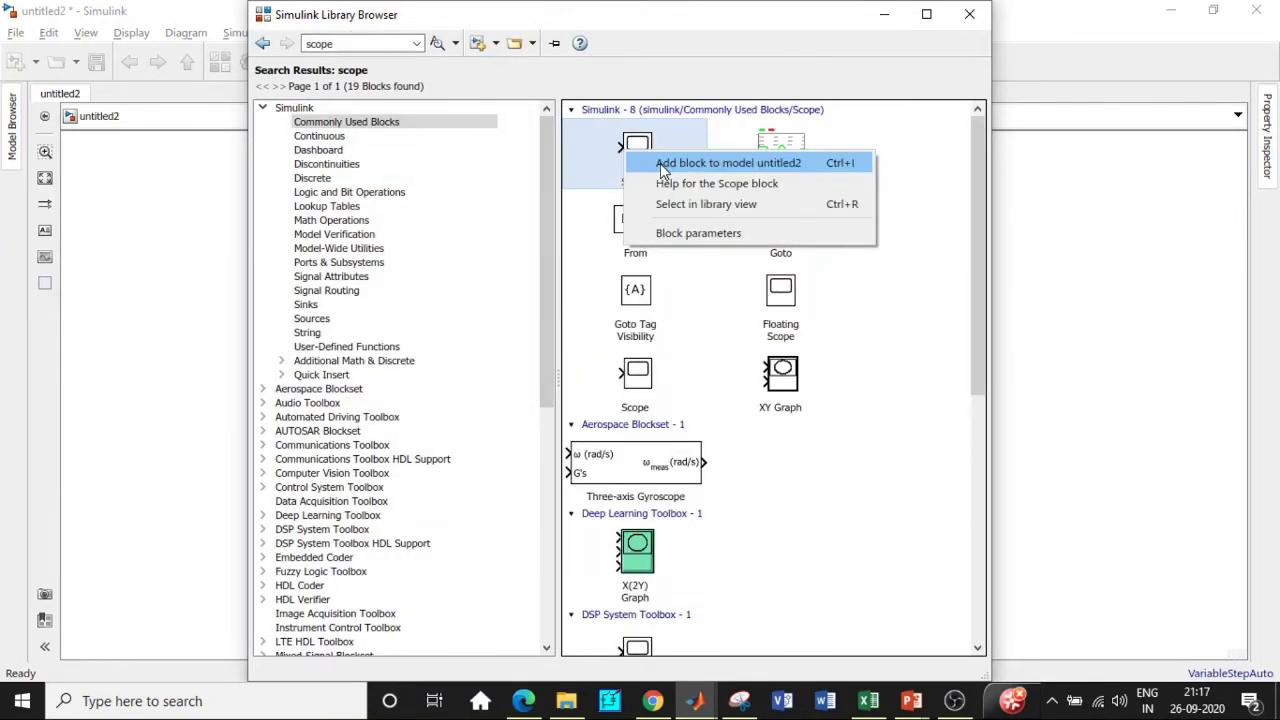
pyautogui.click(650, 158)
# Step: Search the library for sine wave and add the Simulink Sources Sine Wave block to the model
pyautogui.doubleClick(337, 42)
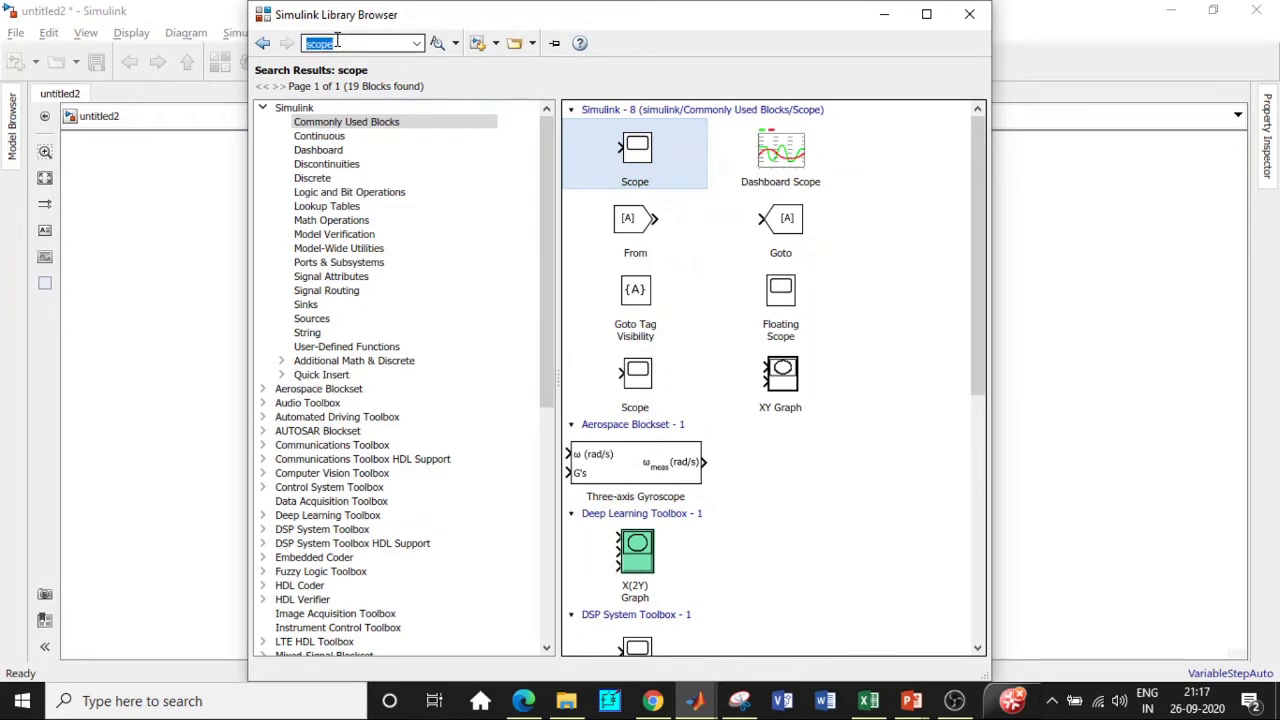
pyautogui.press('BackSpace')
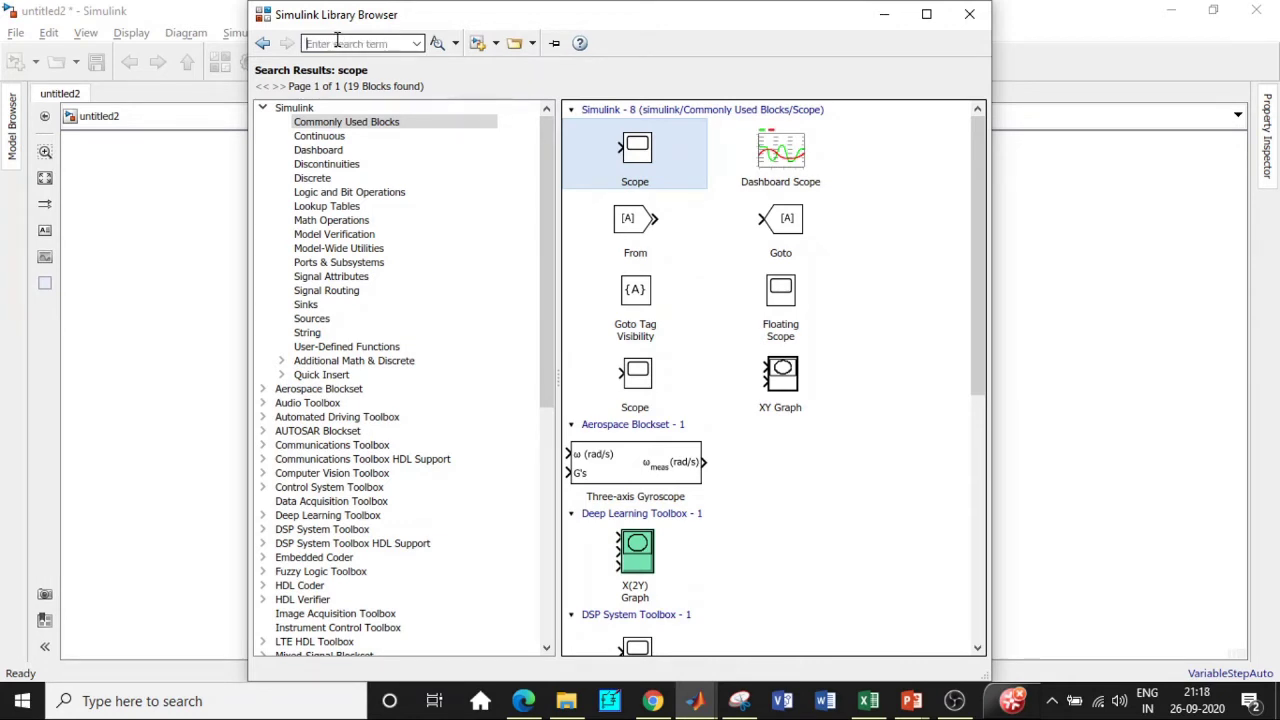
pyautogui.write('sine wave')
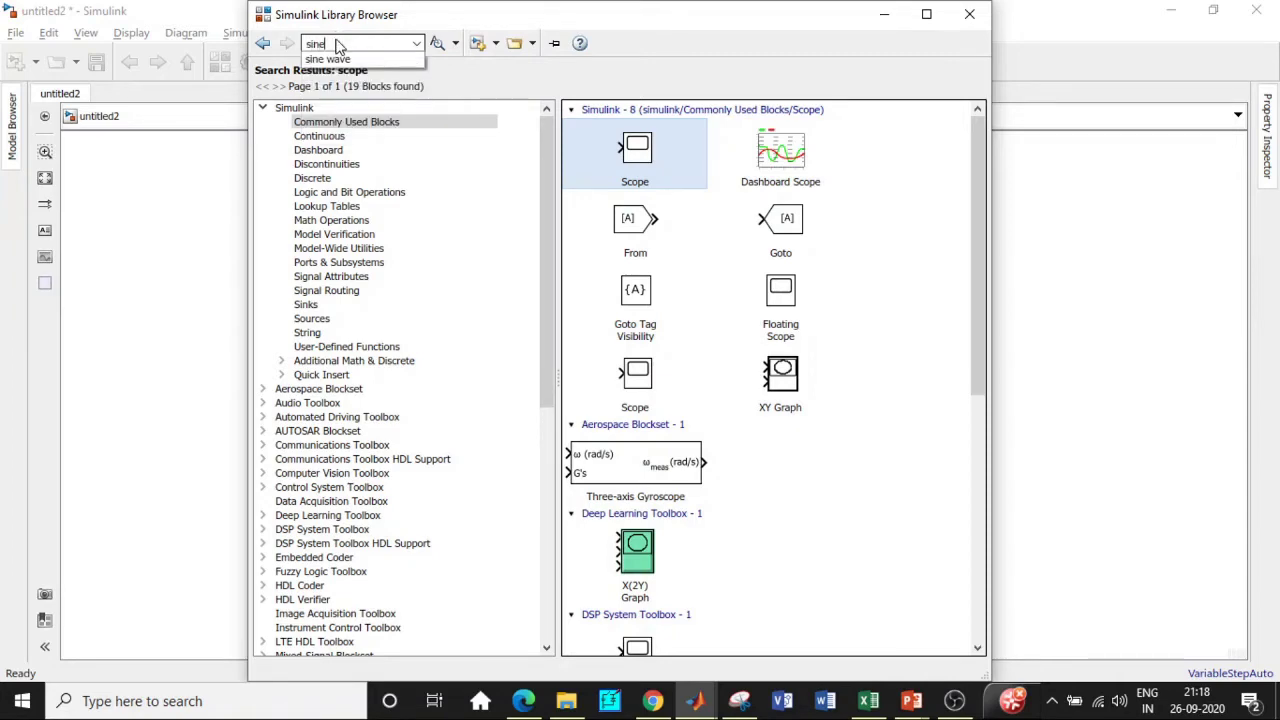
pyautogui.click(338, 60)
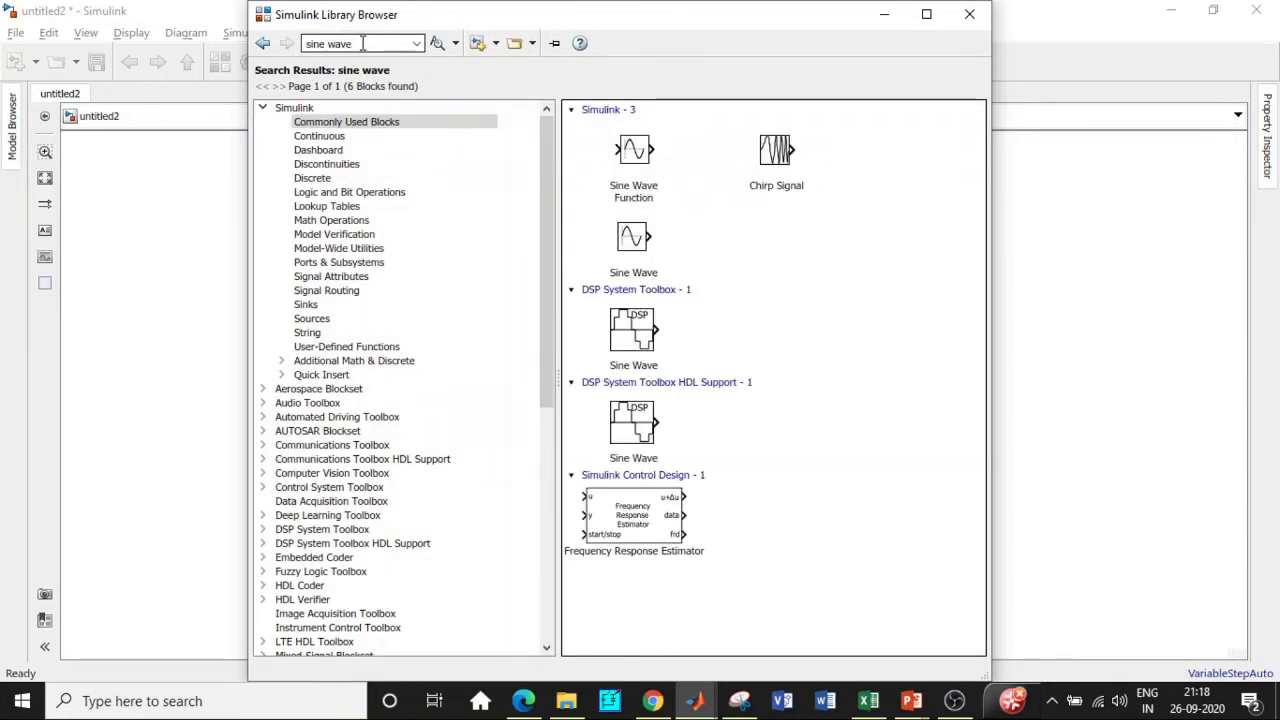
pyautogui.click(645, 255)
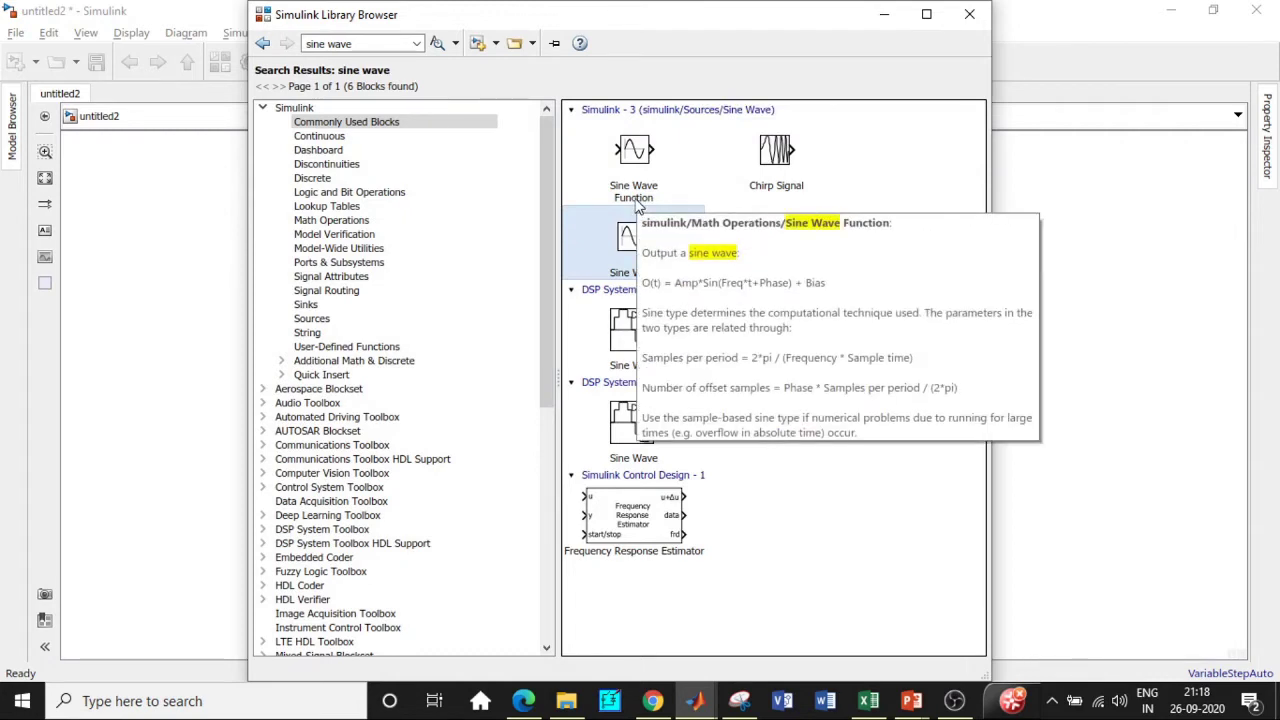
pyautogui.rightClick(626, 232)
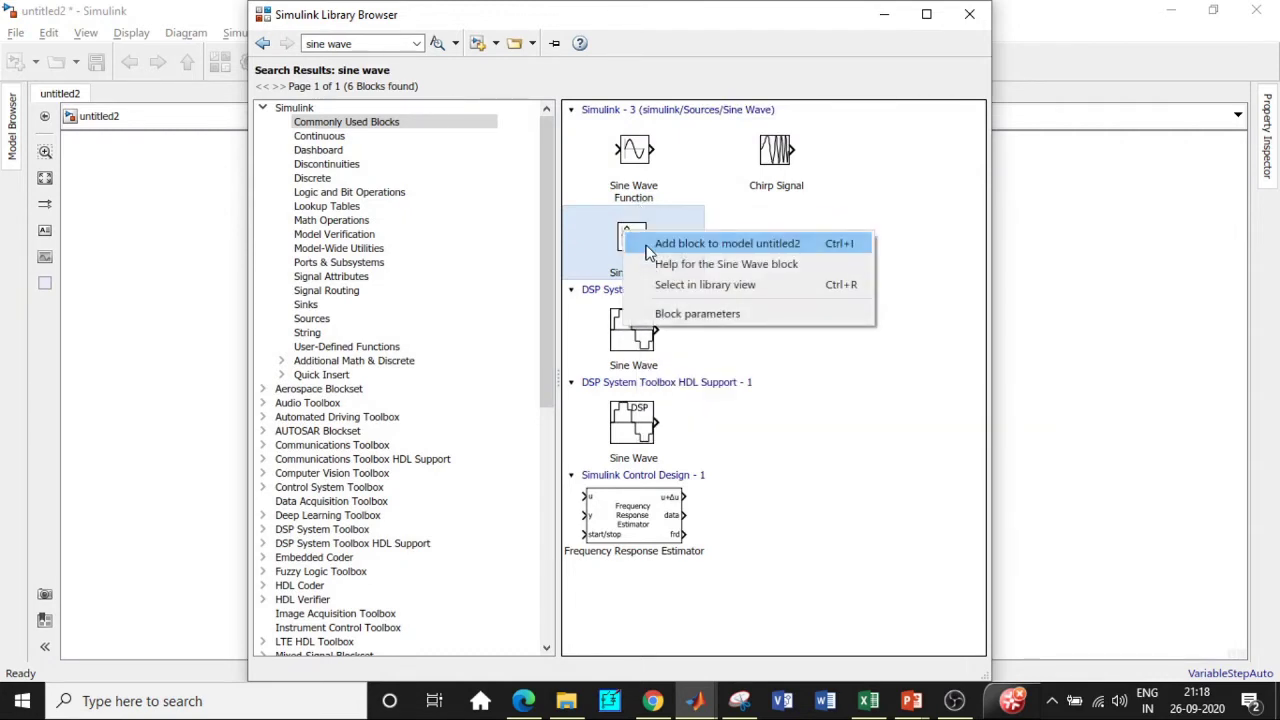
pyautogui.click(700, 243)
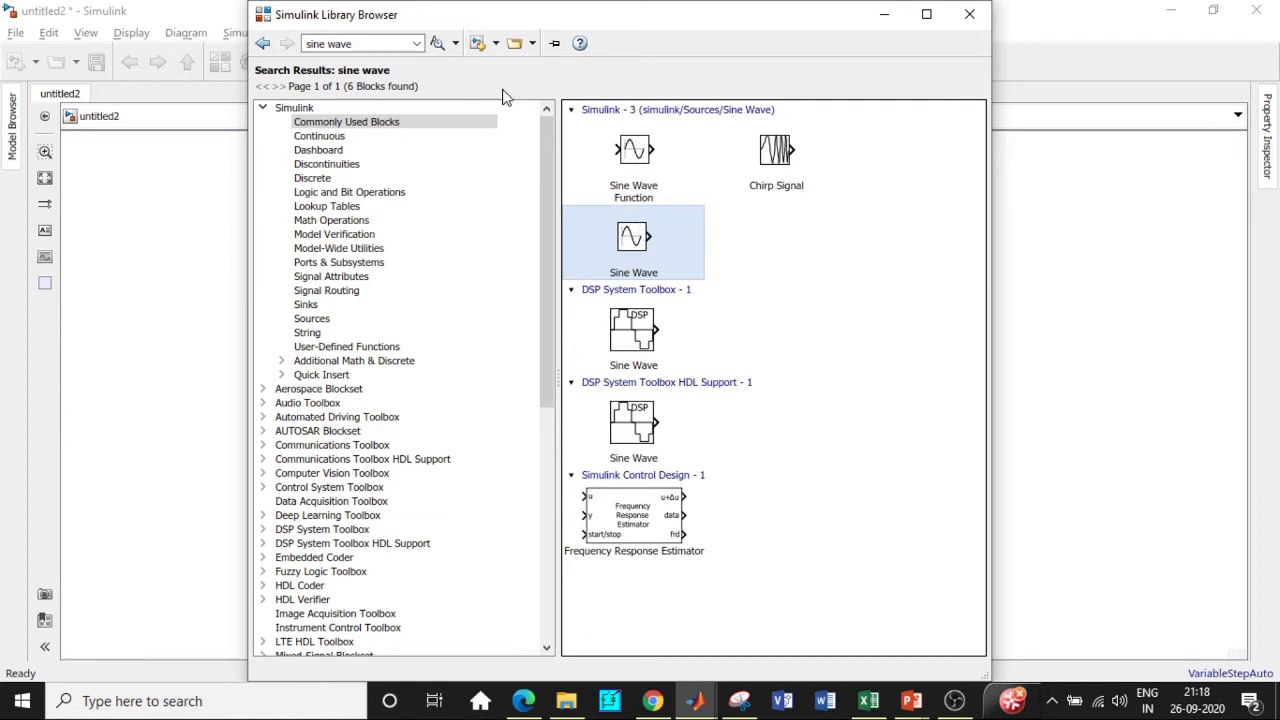
# Step: Search the library for Repeating sequence and add the Simulink Sources Repeating Sequence block to the model
pyautogui.click(369, 45)
pyautogui.press('BackSpace')
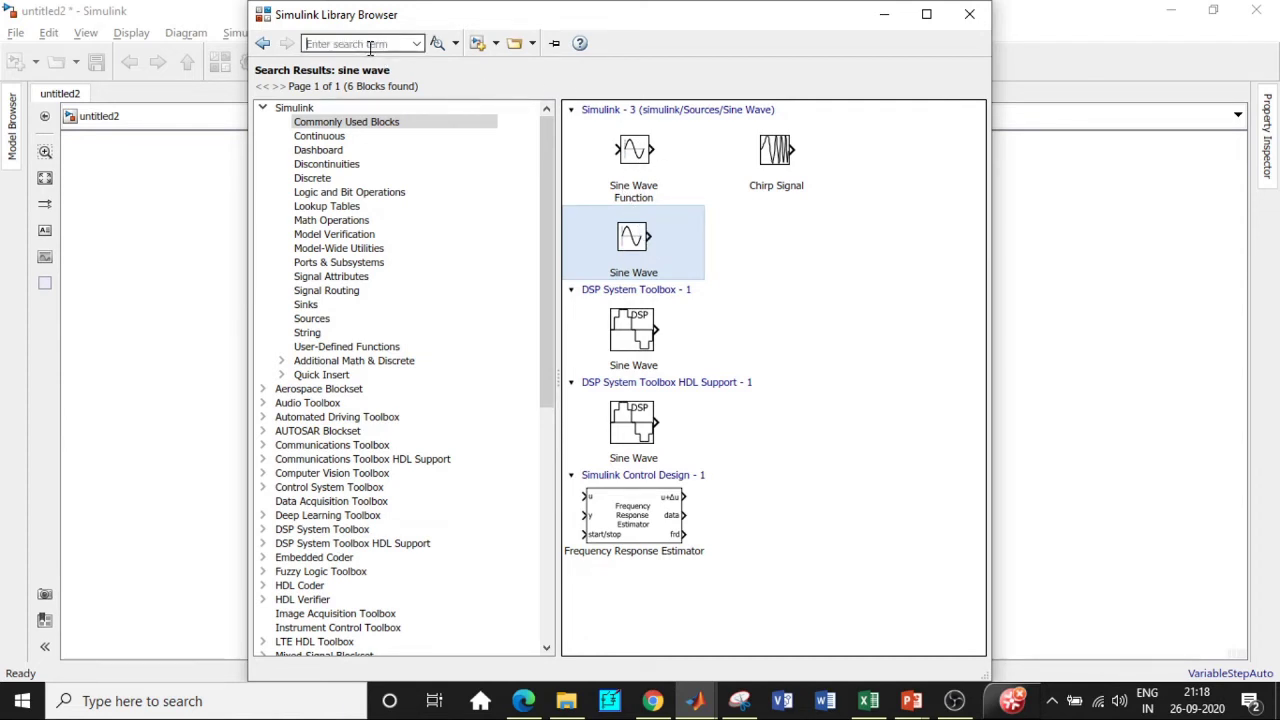
pyautogui.write('re')
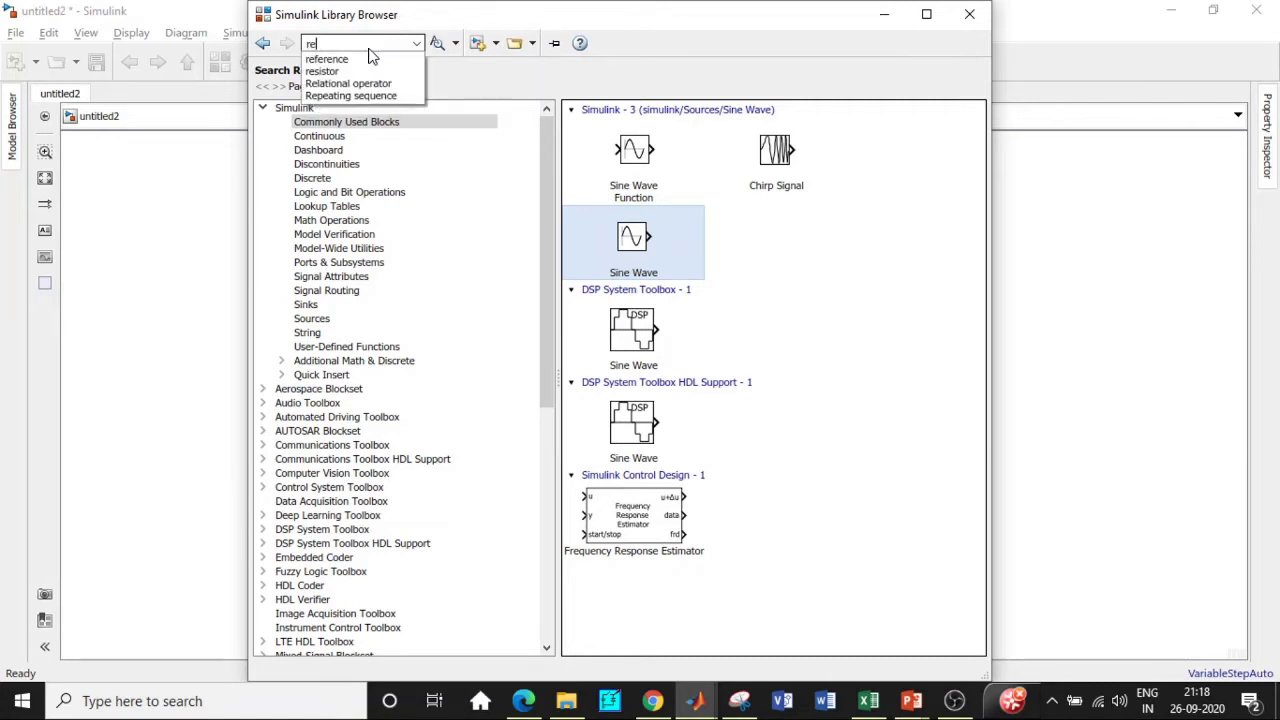
pyautogui.click(352, 95)
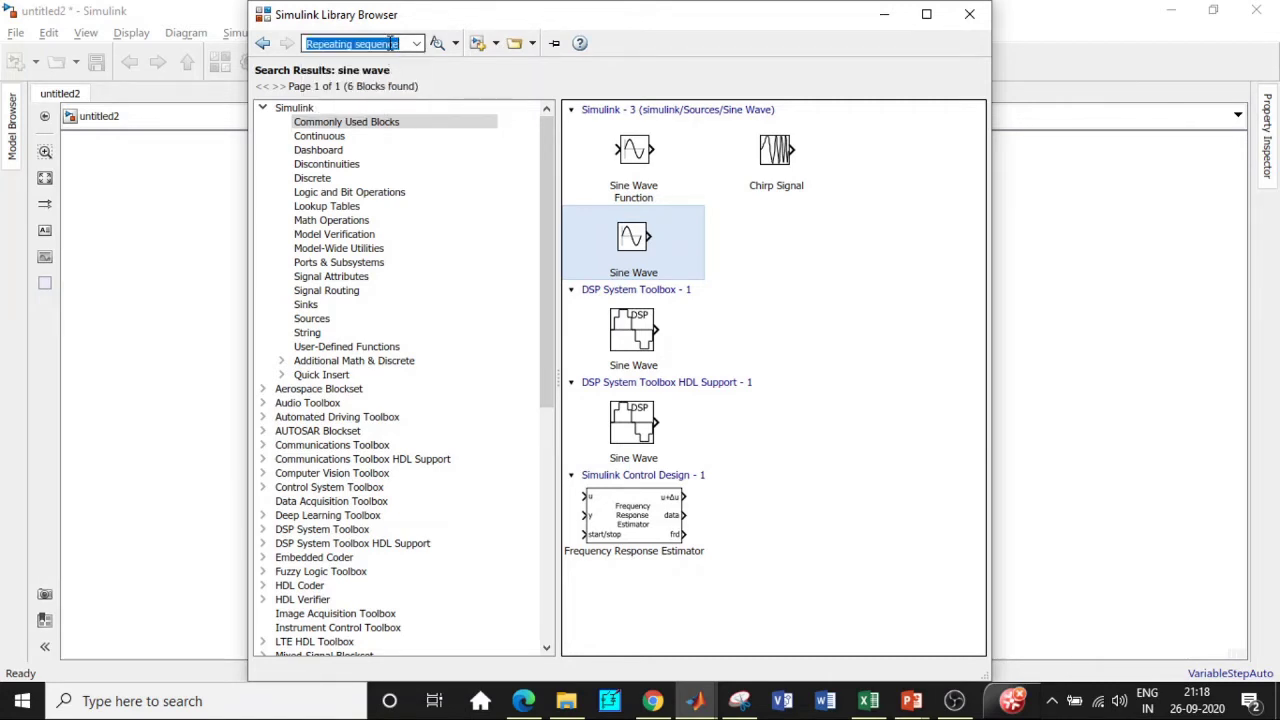
pyautogui.press('Return')
pyautogui.rightClick(612, 142)
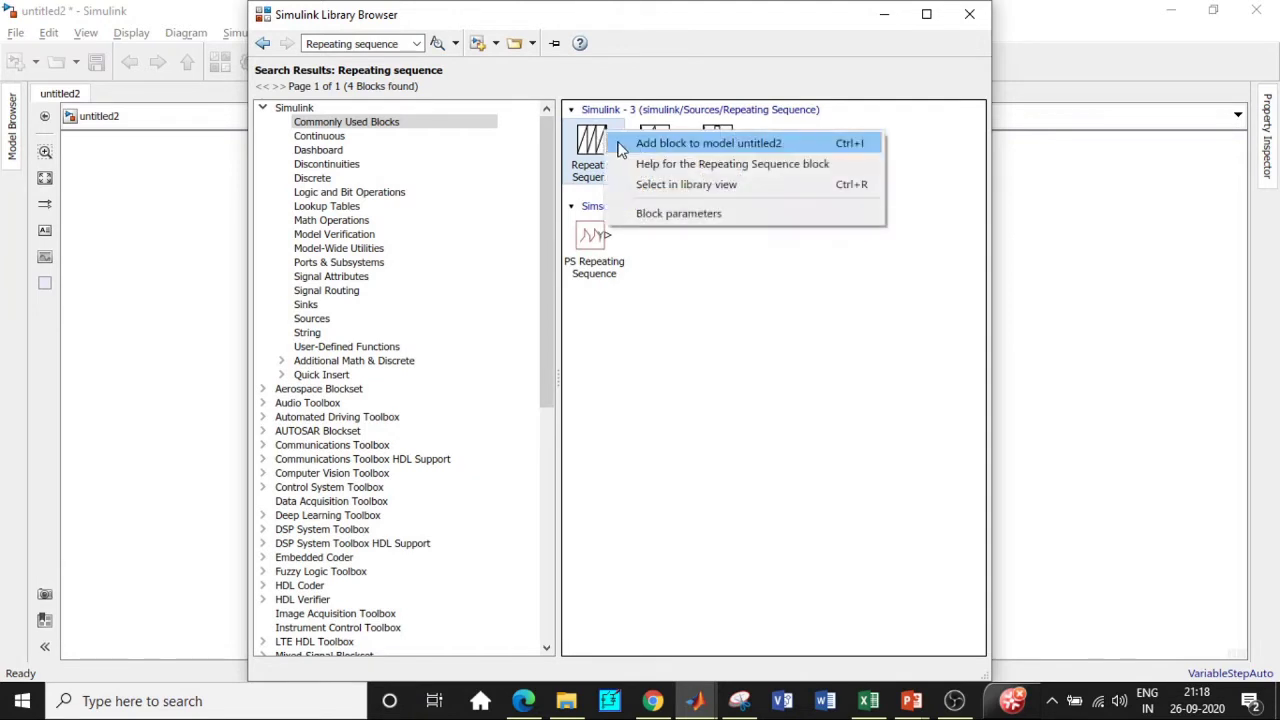
pyautogui.click(680, 143)
# Step: Search the library for Relational operator and add the Relational Operator block from Commonly Used Blocks to the model
pyautogui.click(385, 45)
pyautogui.press('BackSpace')
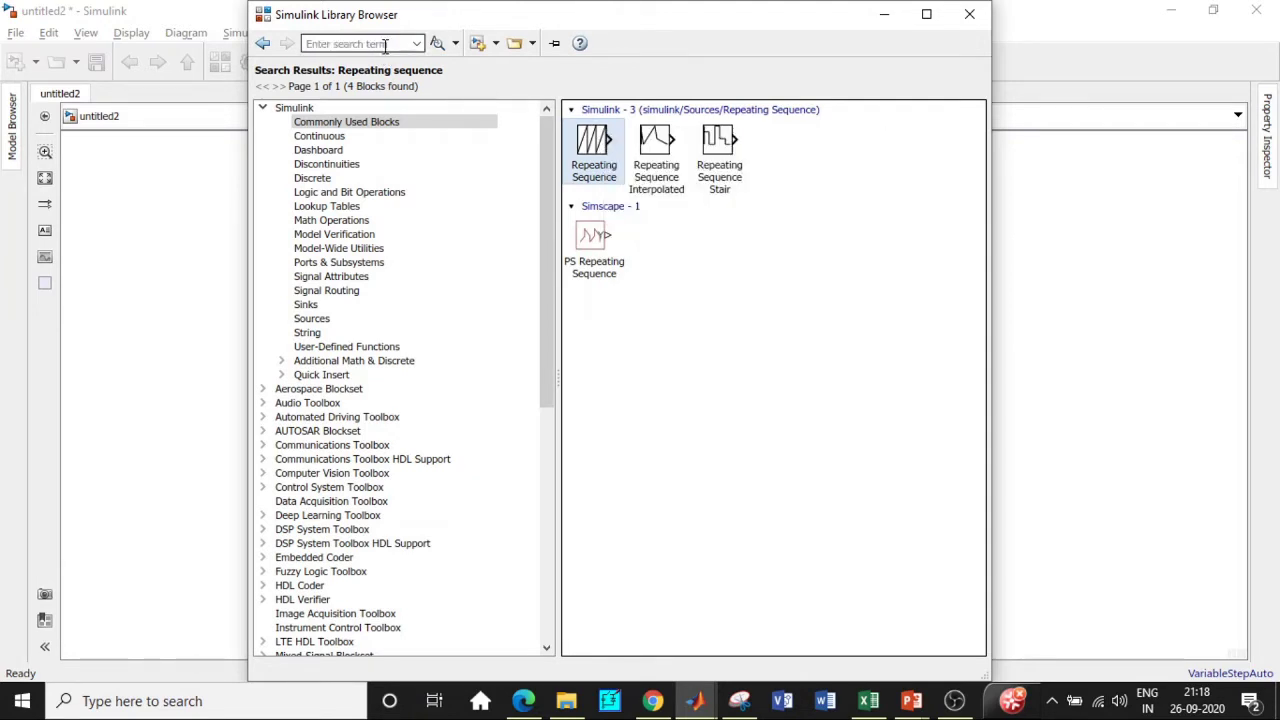
pyautogui.write('rela')
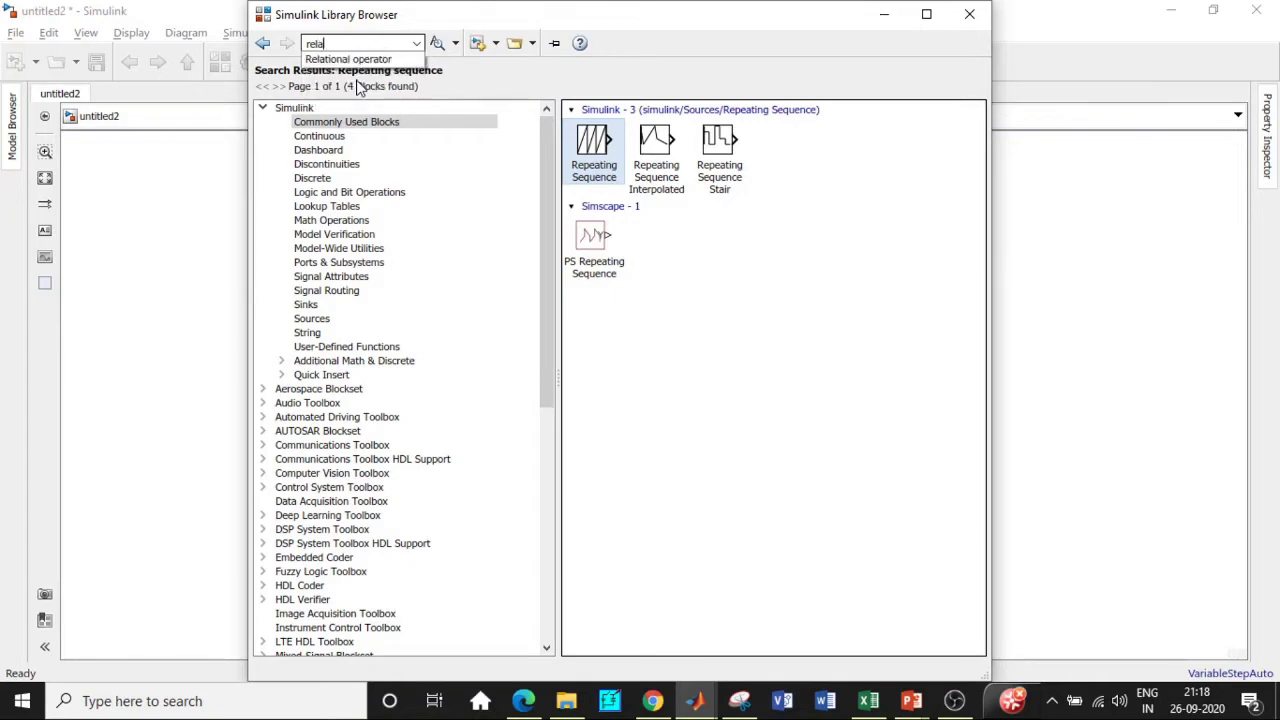
pyautogui.click(365, 60)
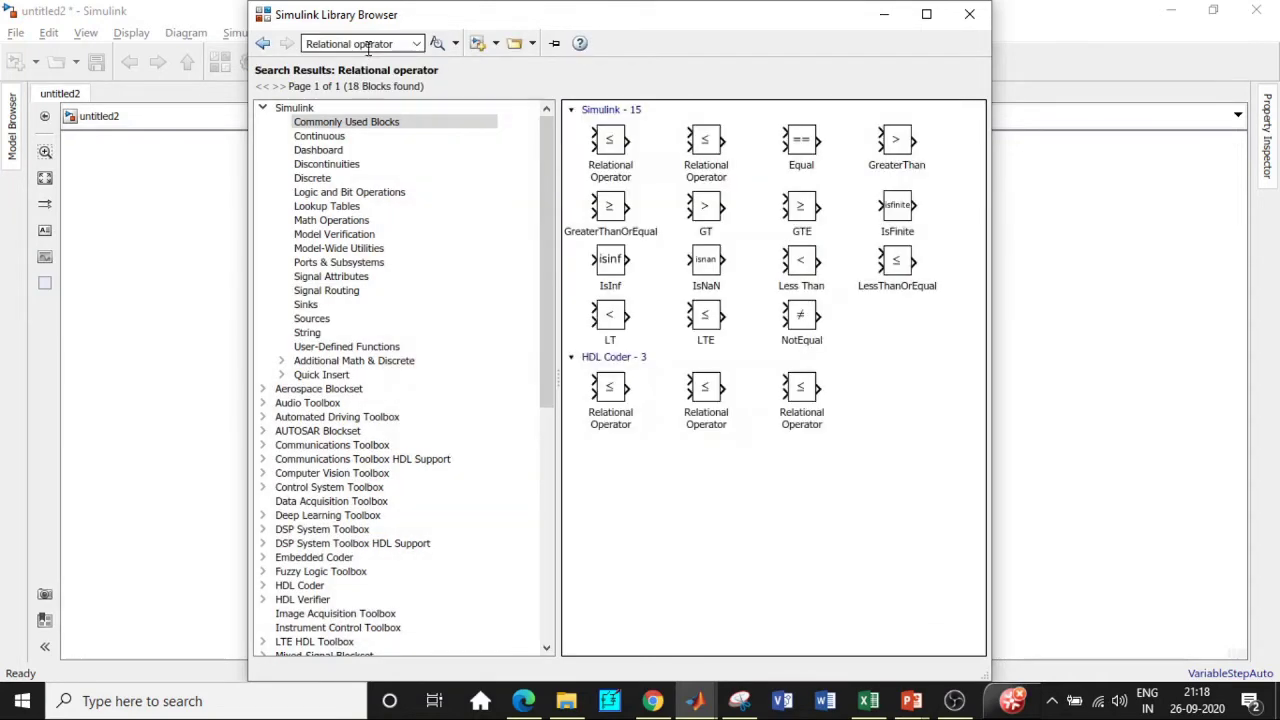
# Step: Search the library for logical operator and add the Logical Operator block from Commonly Used Blocks to the model
pyautogui.click(352, 44)
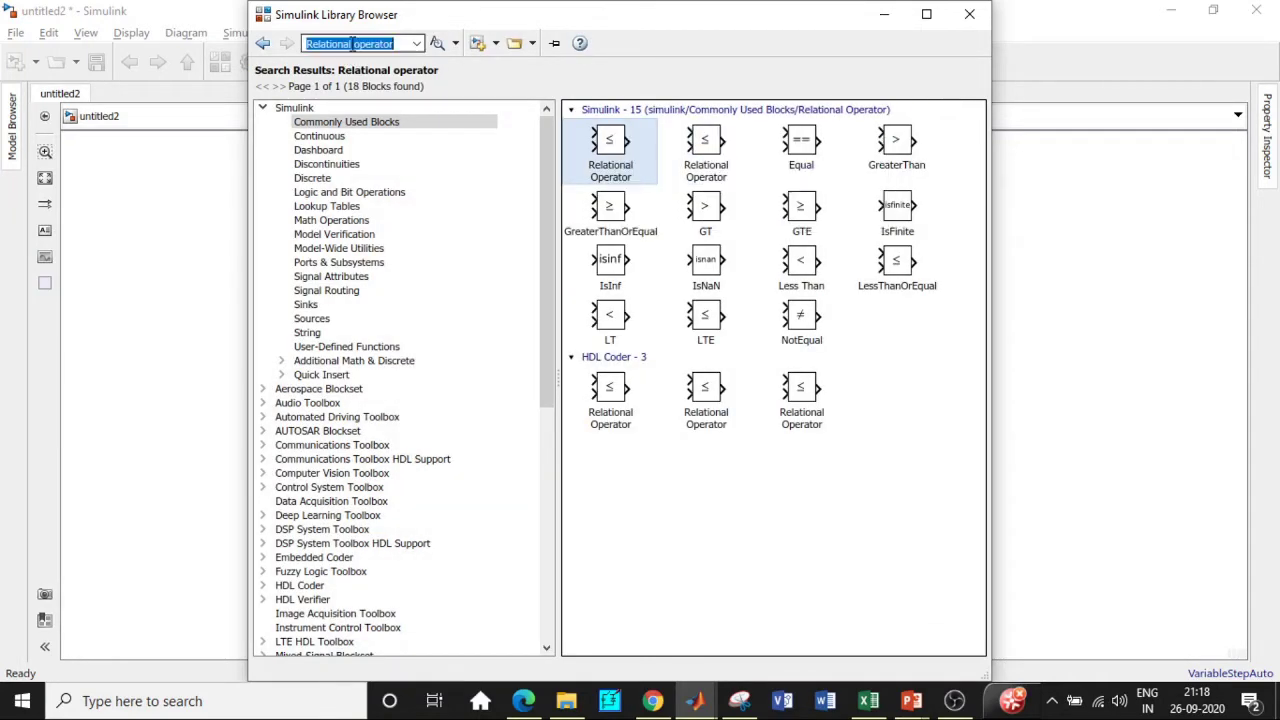
pyautogui.press('BackSpace')
pyautogui.write('lo')
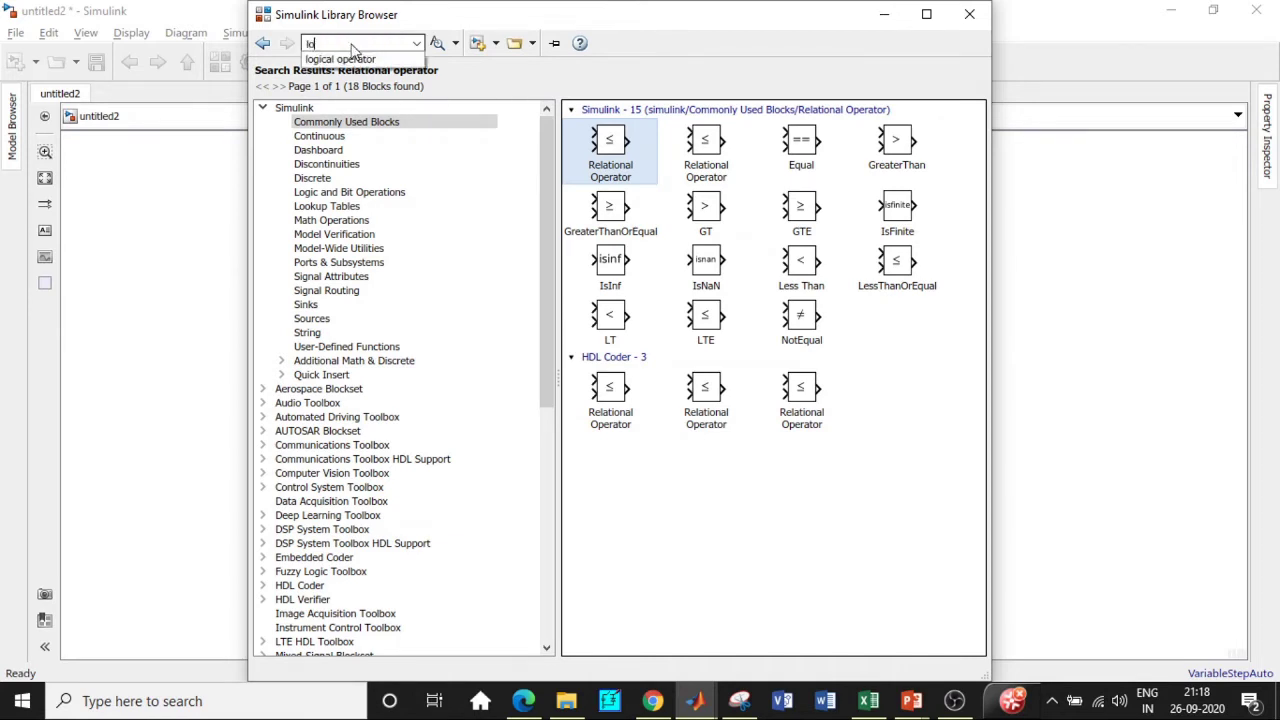
pyautogui.write('gi')
pyautogui.click(345, 58)
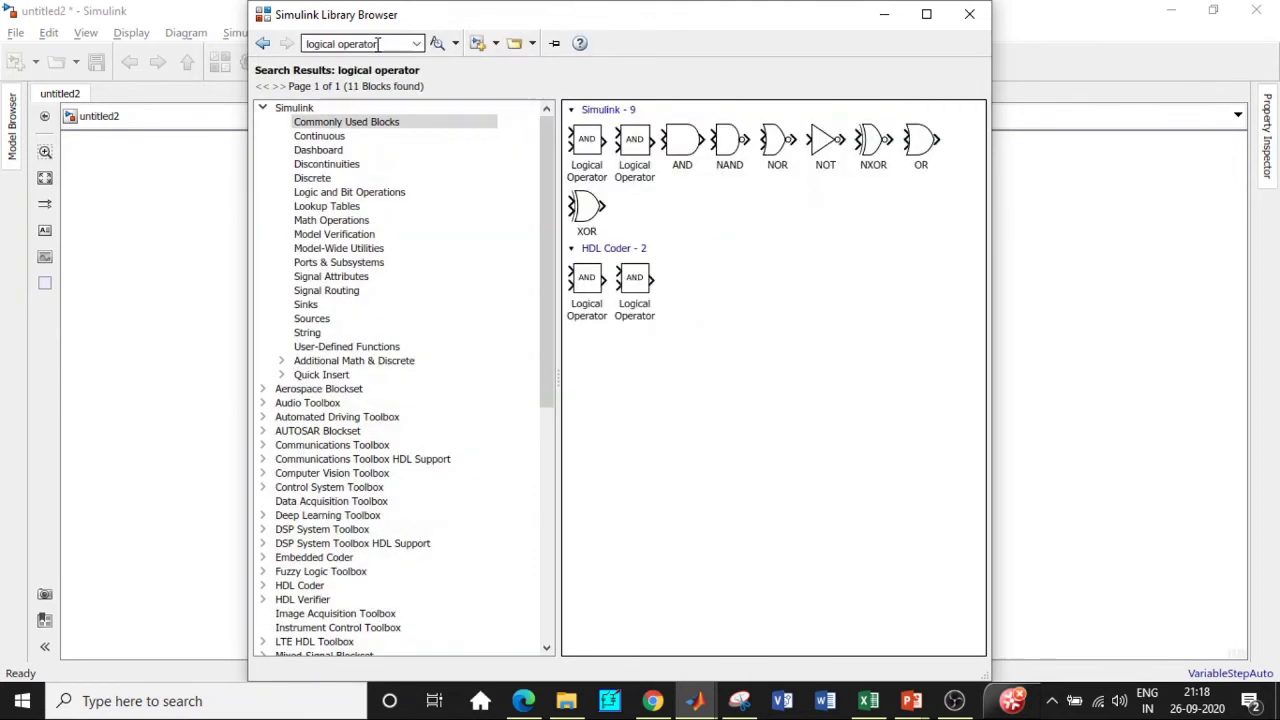
pyautogui.rightClick(594, 150)
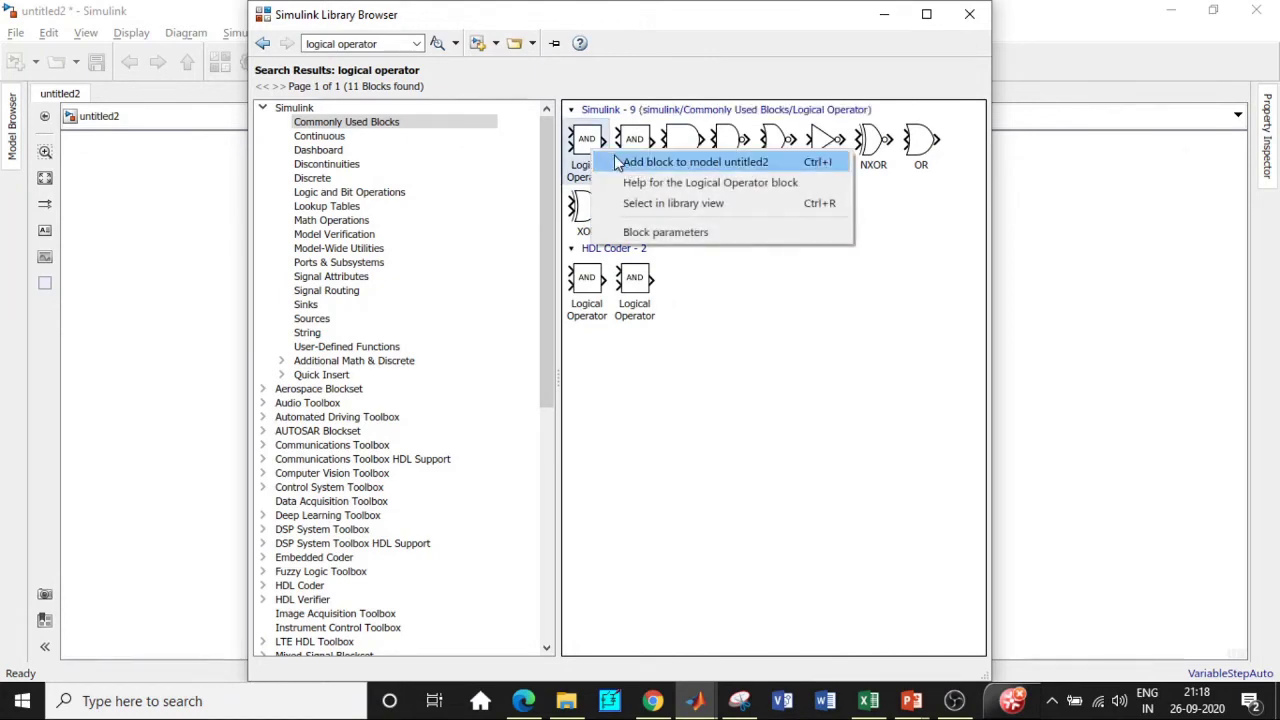
pyautogui.click(620, 162)
# Step: Search the library for gain and add the Gain block from Commonly Used Blocks to the model
pyautogui.click(383, 43)
pyautogui.hotkey('ctrl', 'a')
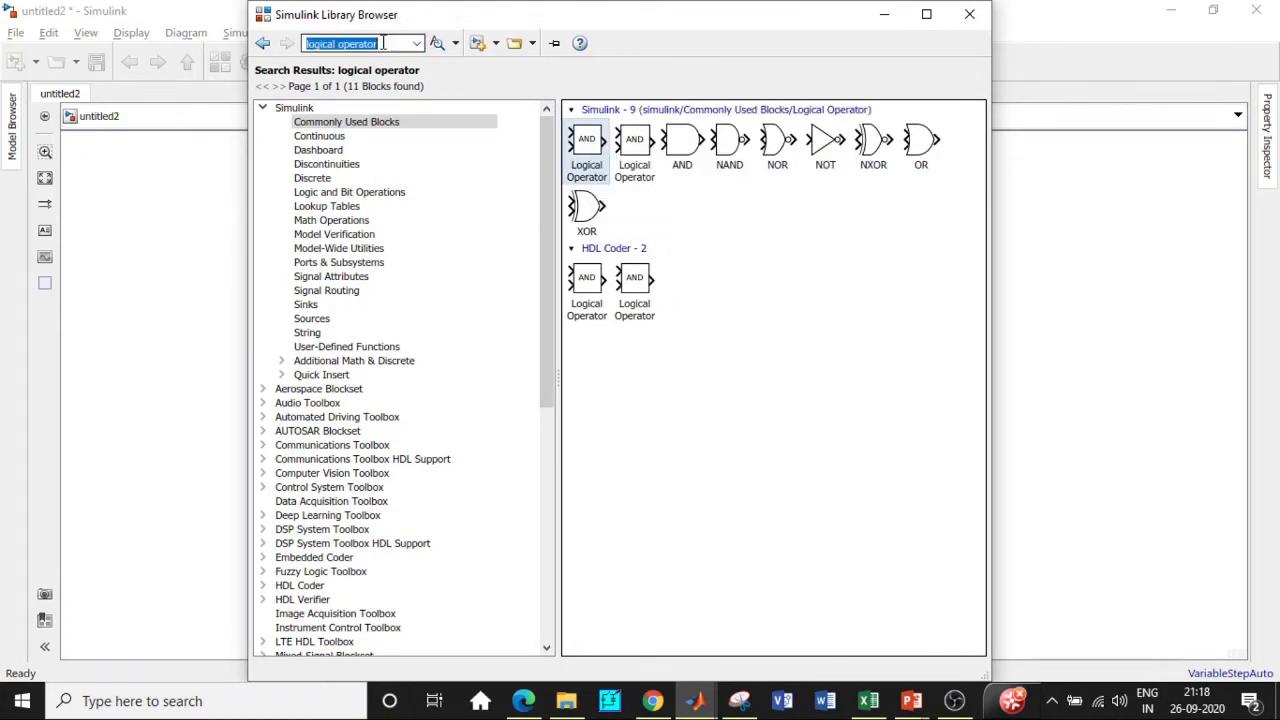
pyautogui.press('BackSpace')
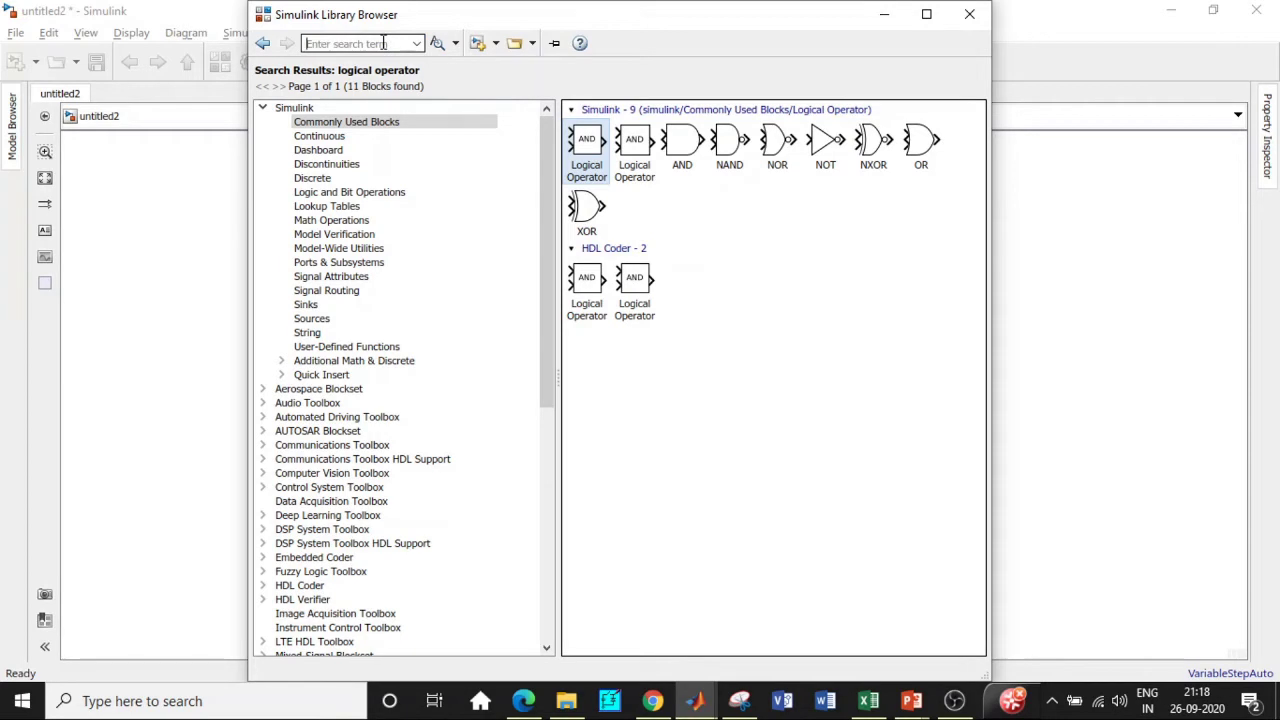
pyautogui.write('gain')
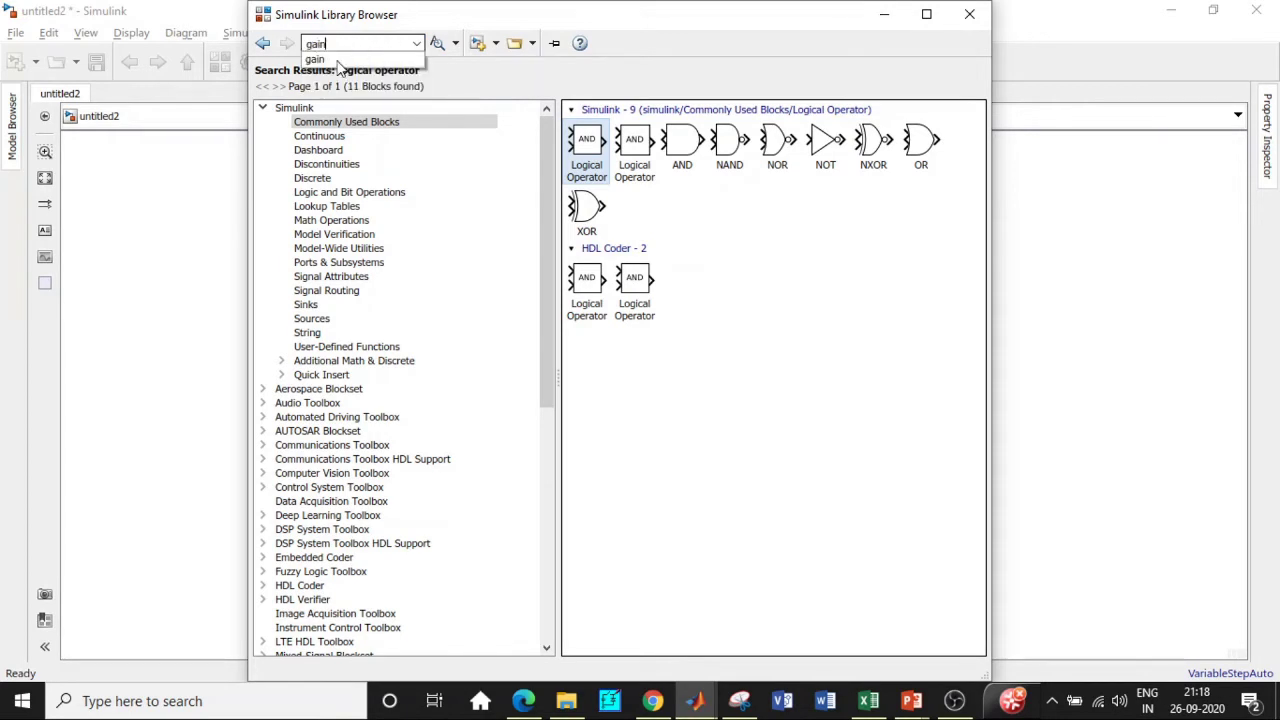
pyautogui.click(338, 62)
pyautogui.press('Return')
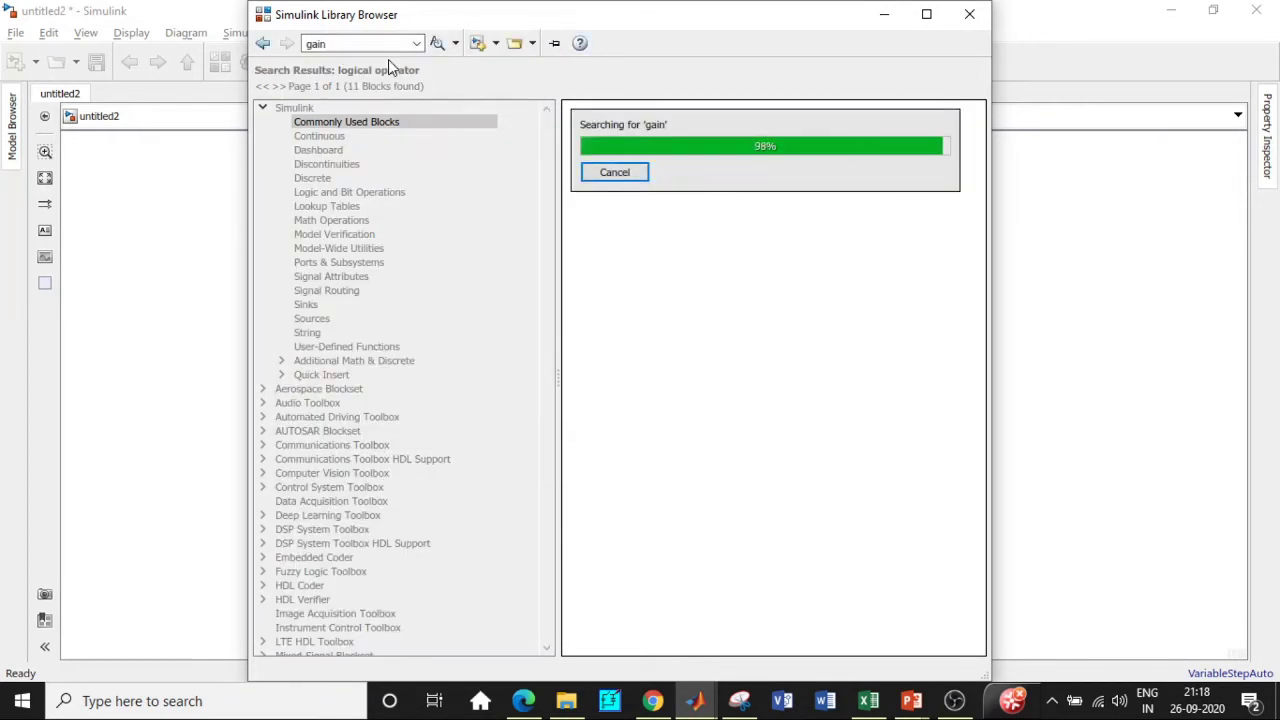
pyautogui.rightClick(650, 157)
pyautogui.click(674, 167)
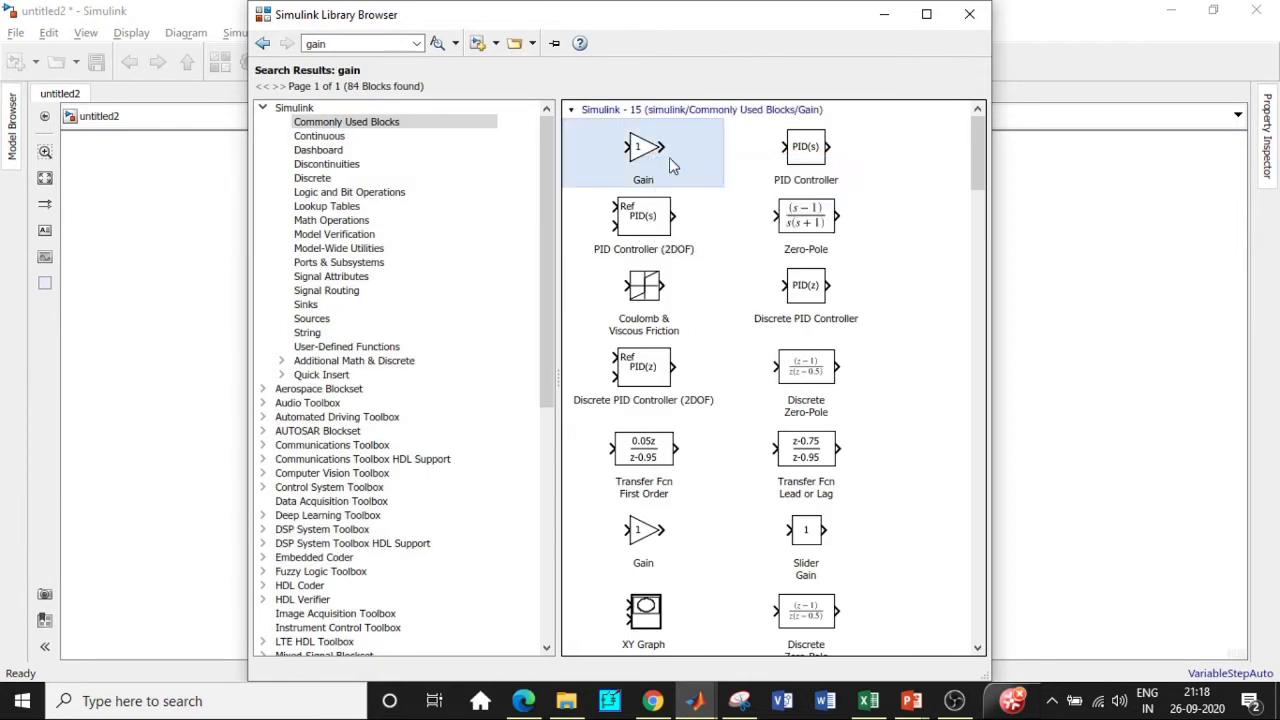
# Step: Return to the model canvas and spread the Gain, Logical Operator, Relational Operator, Repeating Sequence and Sine Wave blocks out on the left side
pyautogui.click(884, 14)
pyautogui.moveTo(665, 398); pyautogui.dragTo(239, 394)
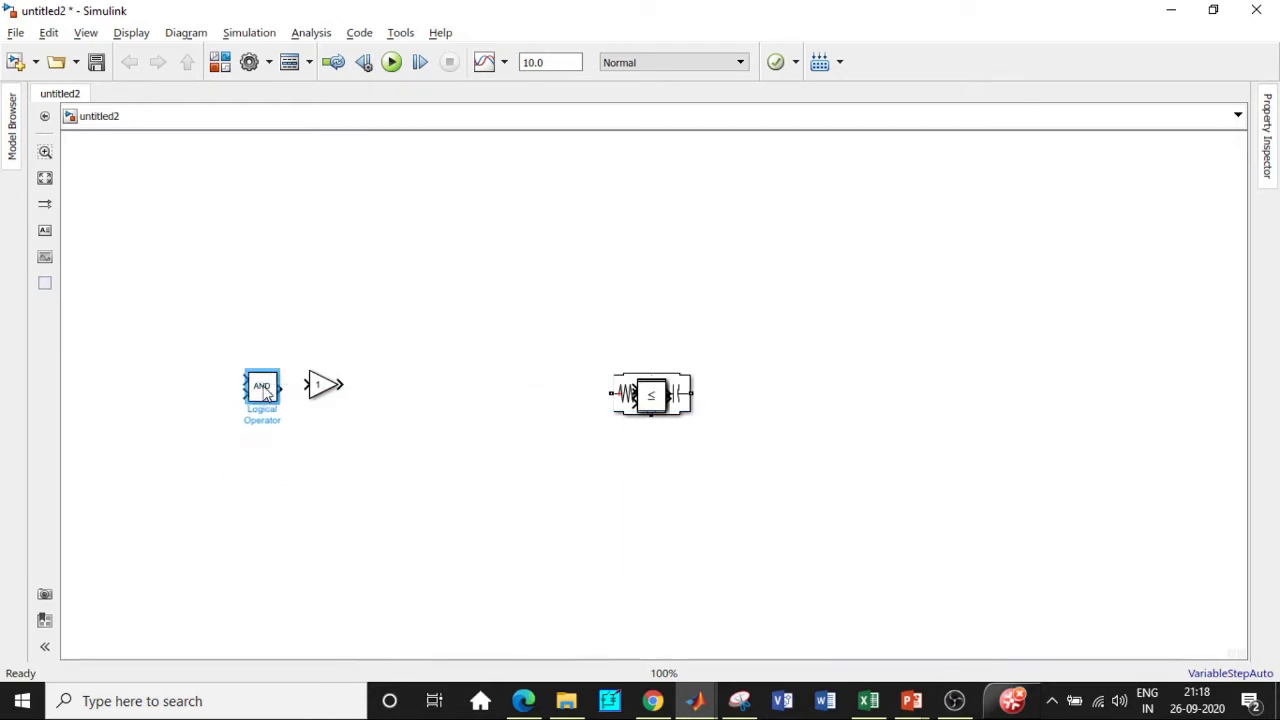
pyautogui.moveTo(651, 395); pyautogui.dragTo(182, 413)
pyautogui.moveTo(246, 374); pyautogui.dragTo(255, 318)
pyautogui.moveTo(193, 422); pyautogui.dragTo(186, 384)
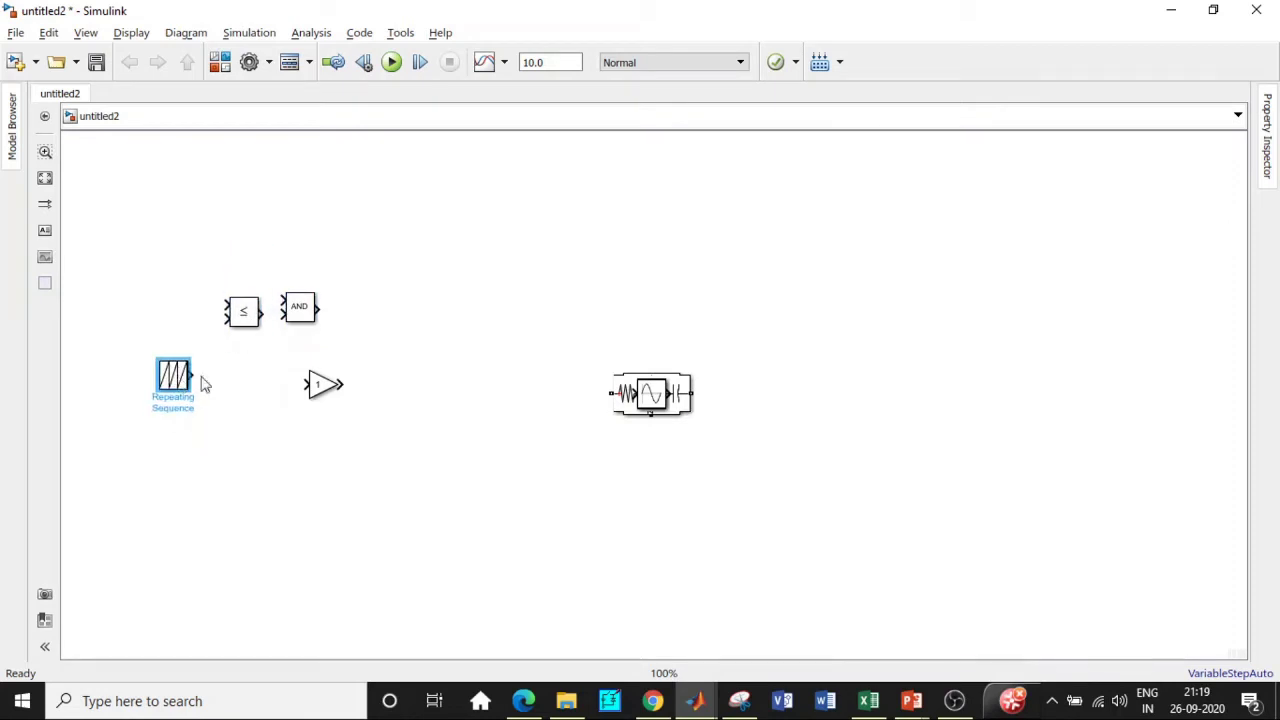
pyautogui.moveTo(651, 395); pyautogui.dragTo(160, 263)
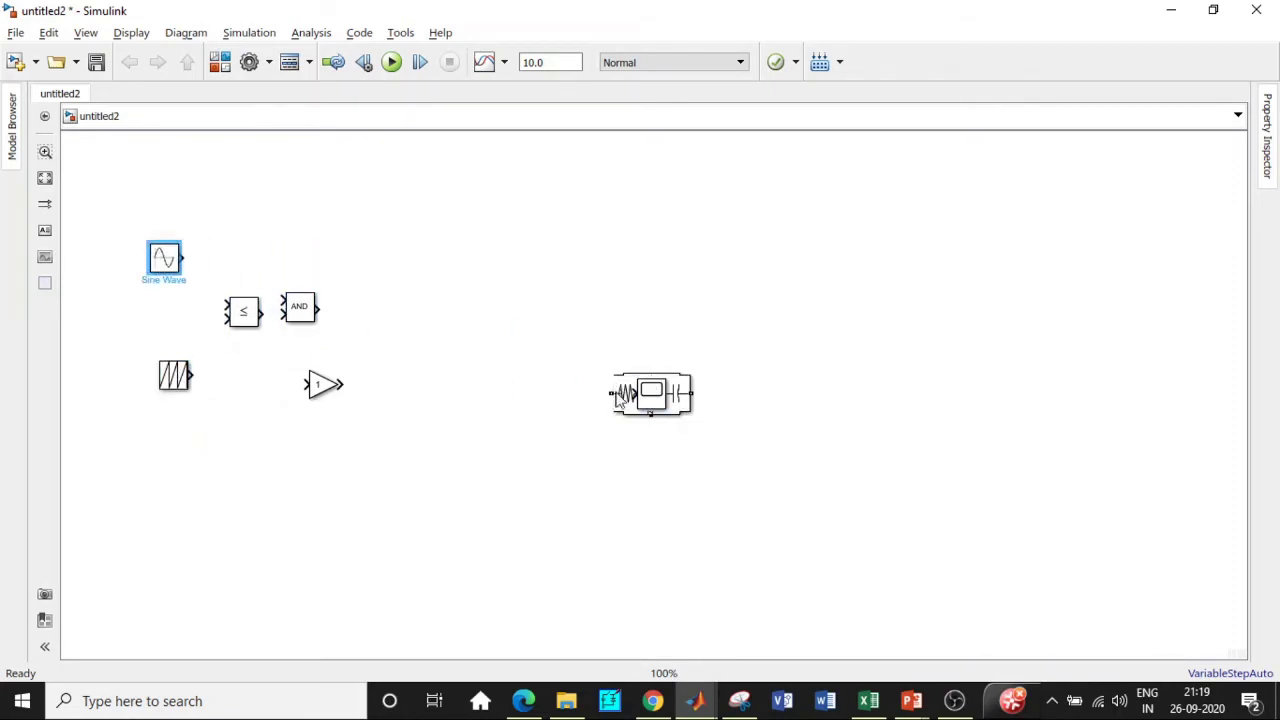
# Step: Separate the stacked Scope, RLC branch, Mosfet, DC source and Voltage Measurement blocks across the canvas, and place powergui above the Sine Wave
pyautogui.moveTo(651, 392); pyautogui.dragTo(1012, 222)
pyautogui.moveTo(675, 378); pyautogui.dragTo(839, 294)
pyautogui.moveTo(651, 398); pyautogui.dragTo(628, 256)
pyautogui.moveTo(651, 395); pyautogui.dragTo(496, 335)
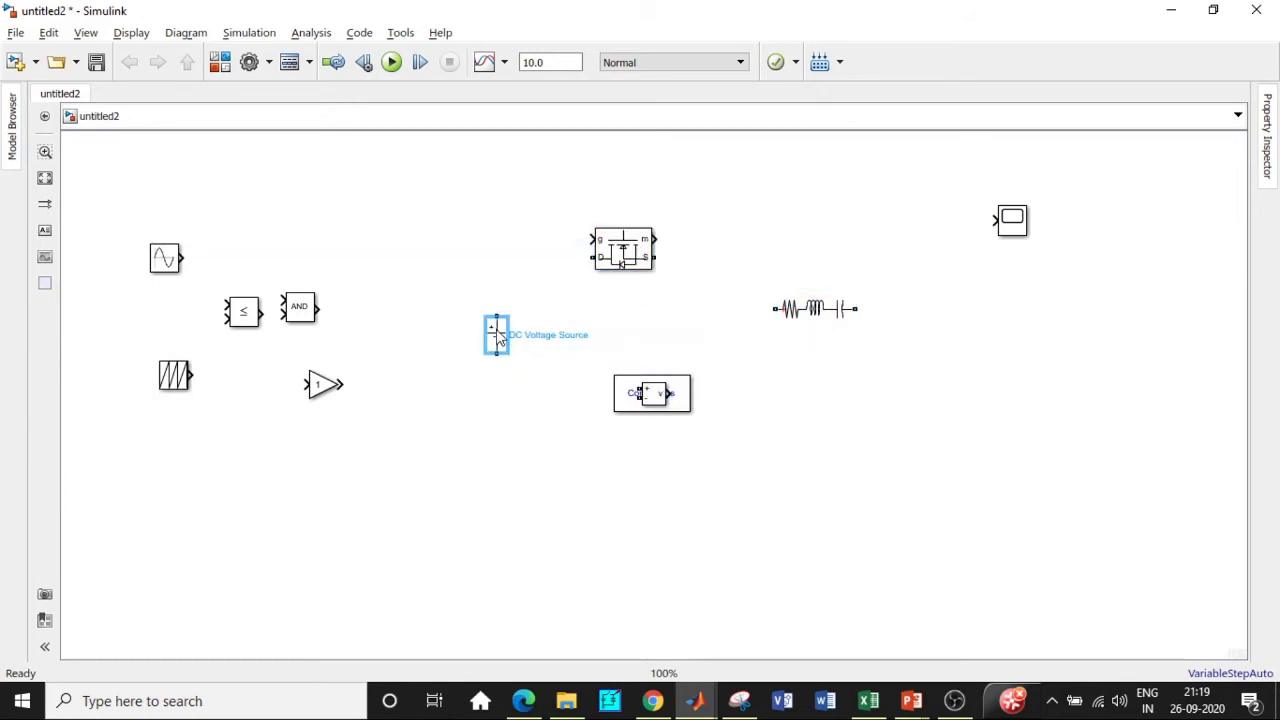
pyautogui.moveTo(651, 395); pyautogui.dragTo(940, 345)
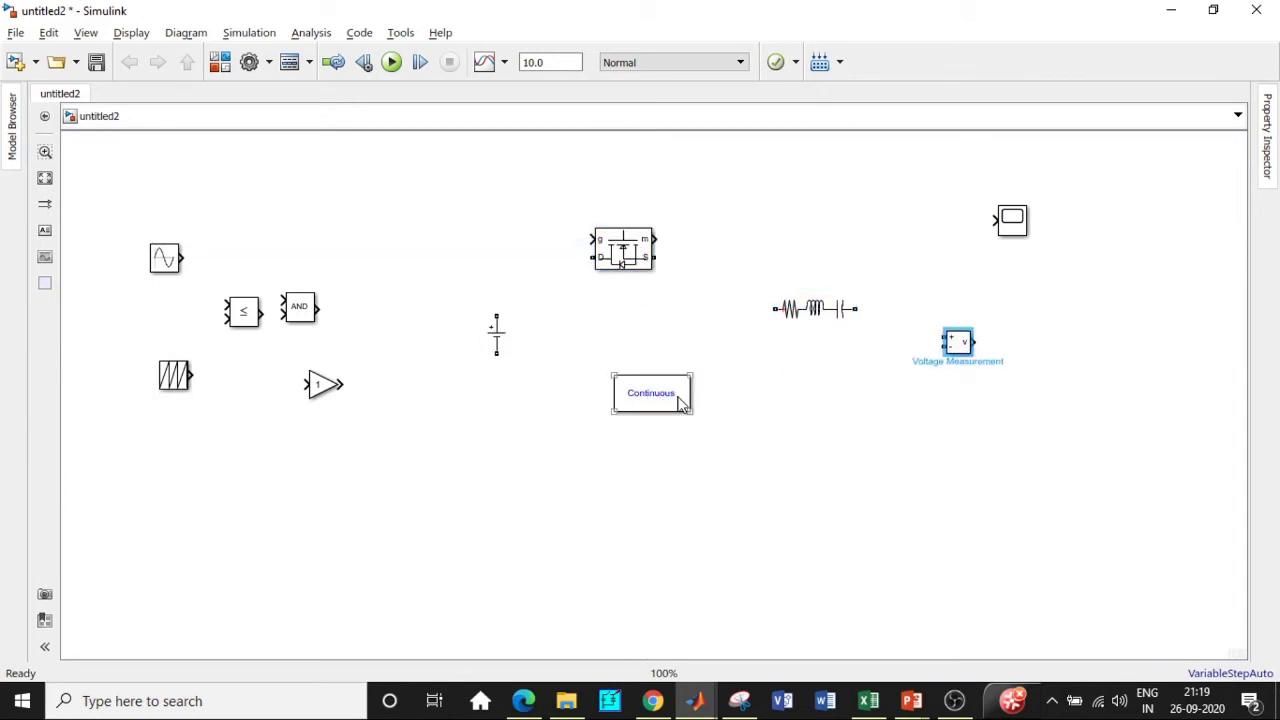
pyautogui.moveTo(664, 402); pyautogui.dragTo(243, 173)
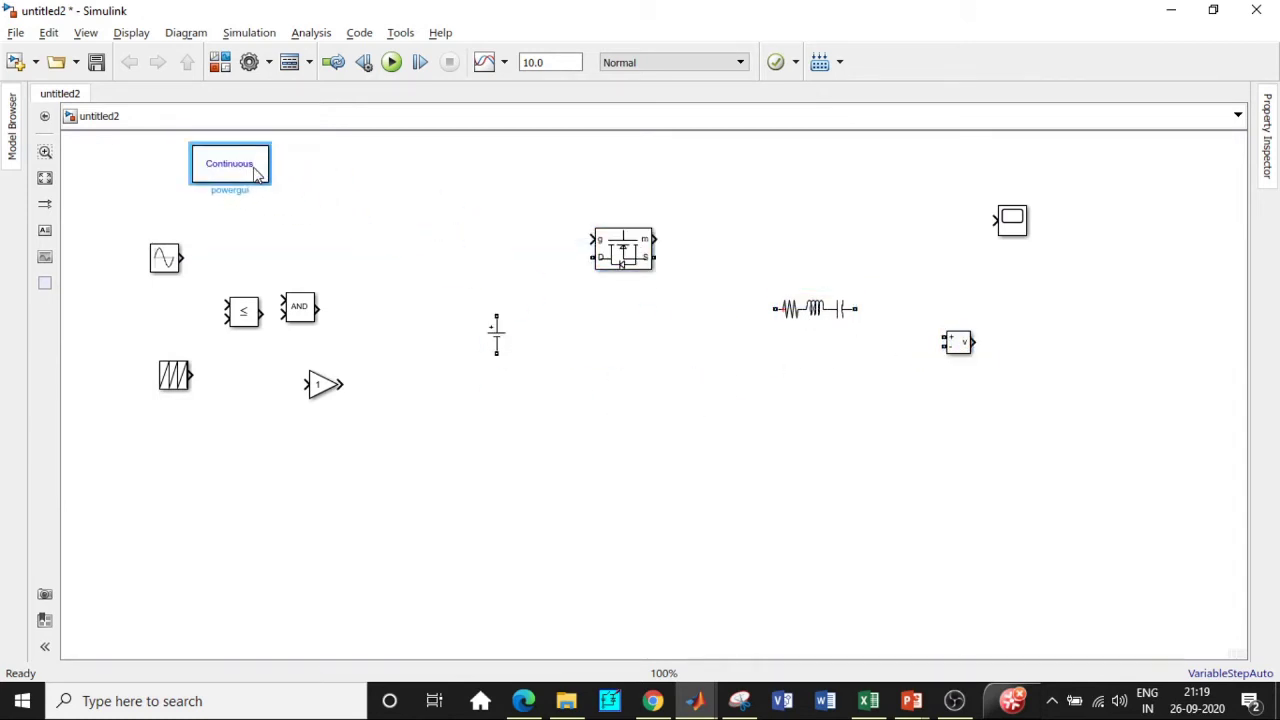
# Step: Rotate the Mosfet block to vertical and turn off its Show measurement port option
pyautogui.click(600, 235)
pyautogui.hotkey('ctrl', 'r')
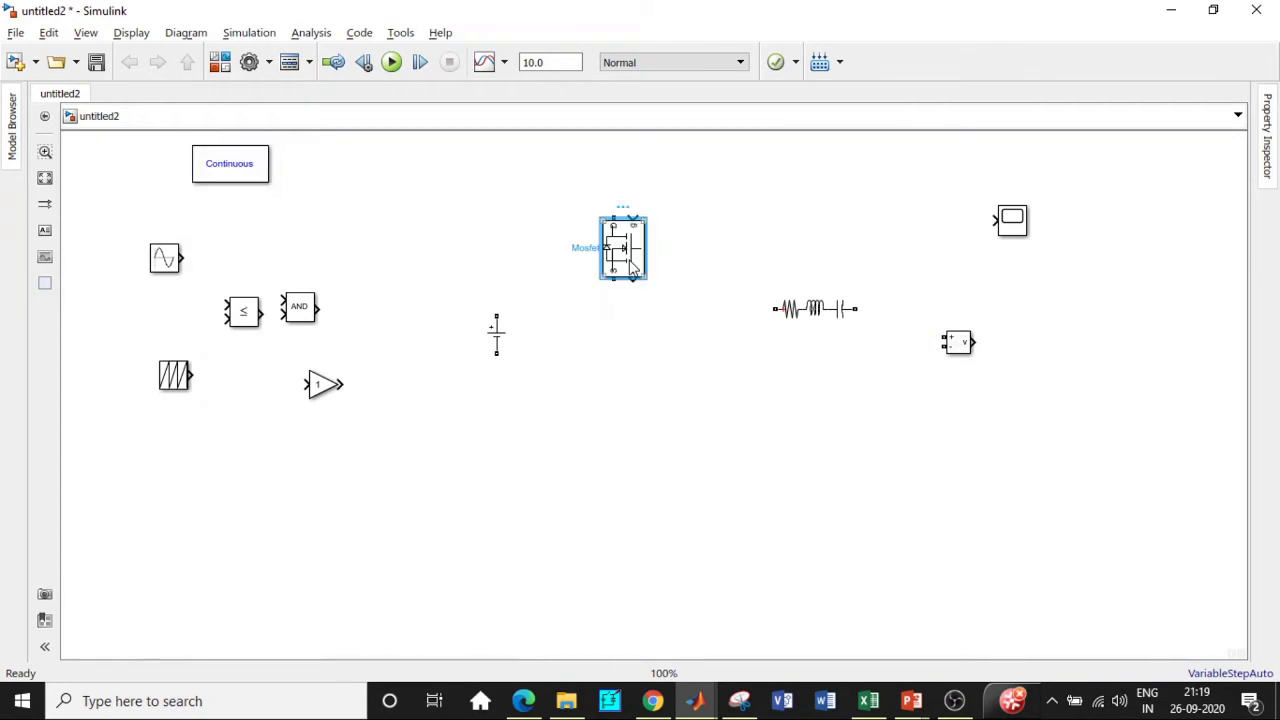
pyautogui.doubleClick(631, 265)
pyautogui.moveTo(1046, 191); pyautogui.dragTo(1046, 293)
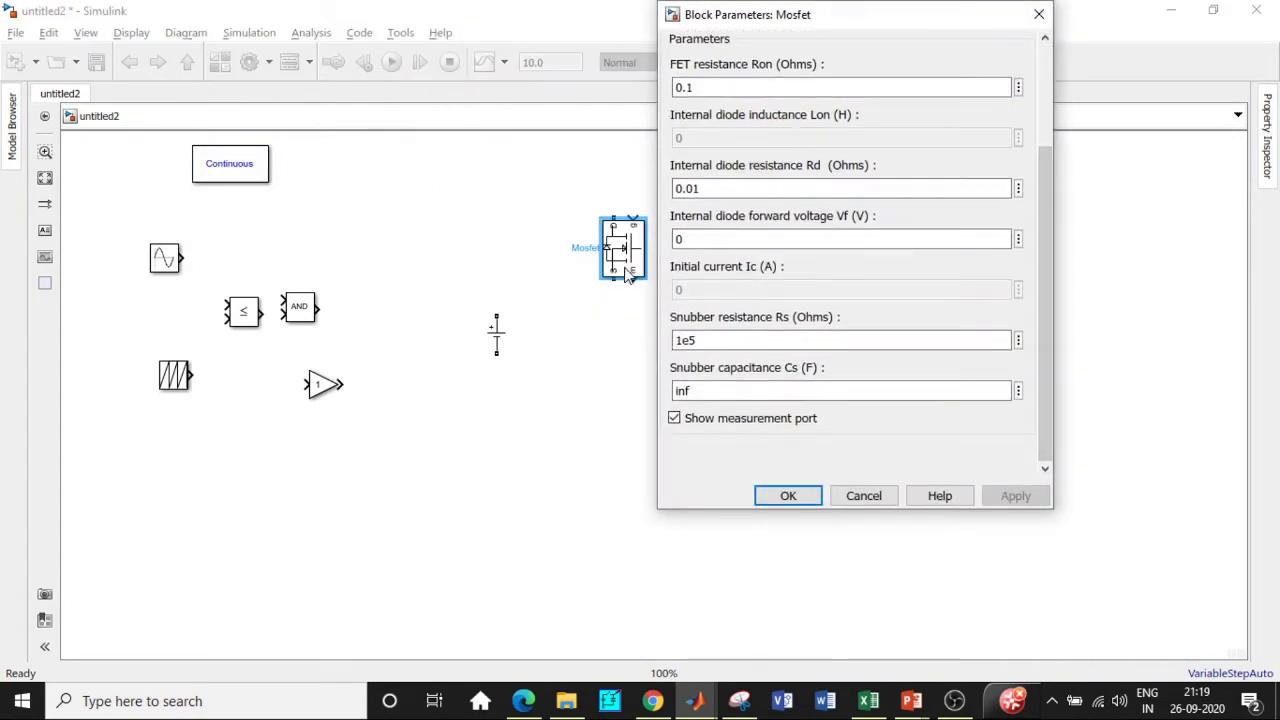
pyautogui.click(674, 418)
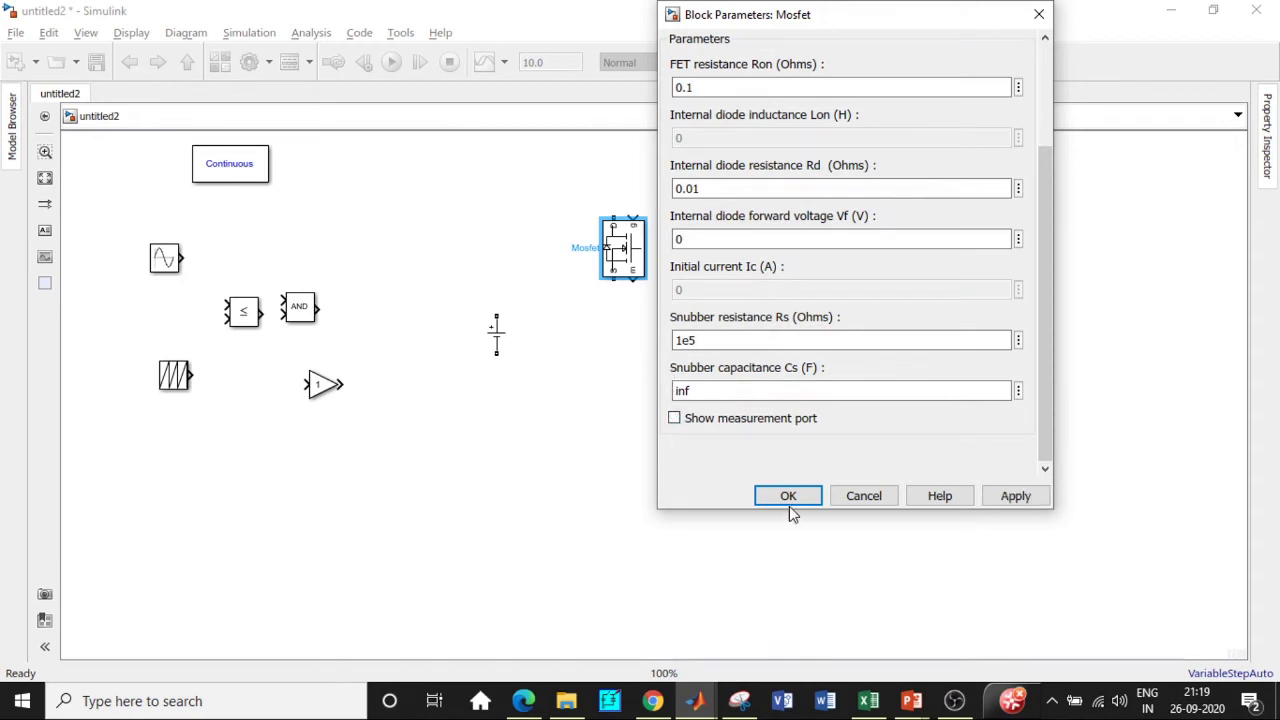
pyautogui.click(788, 496)
# Step: Duplicate the vertical Mosfet into a two-by-two arrangement of four Mosfets beside the DC Voltage Source
pyautogui.moveTo(623, 252); pyautogui.dragTo(590, 262)
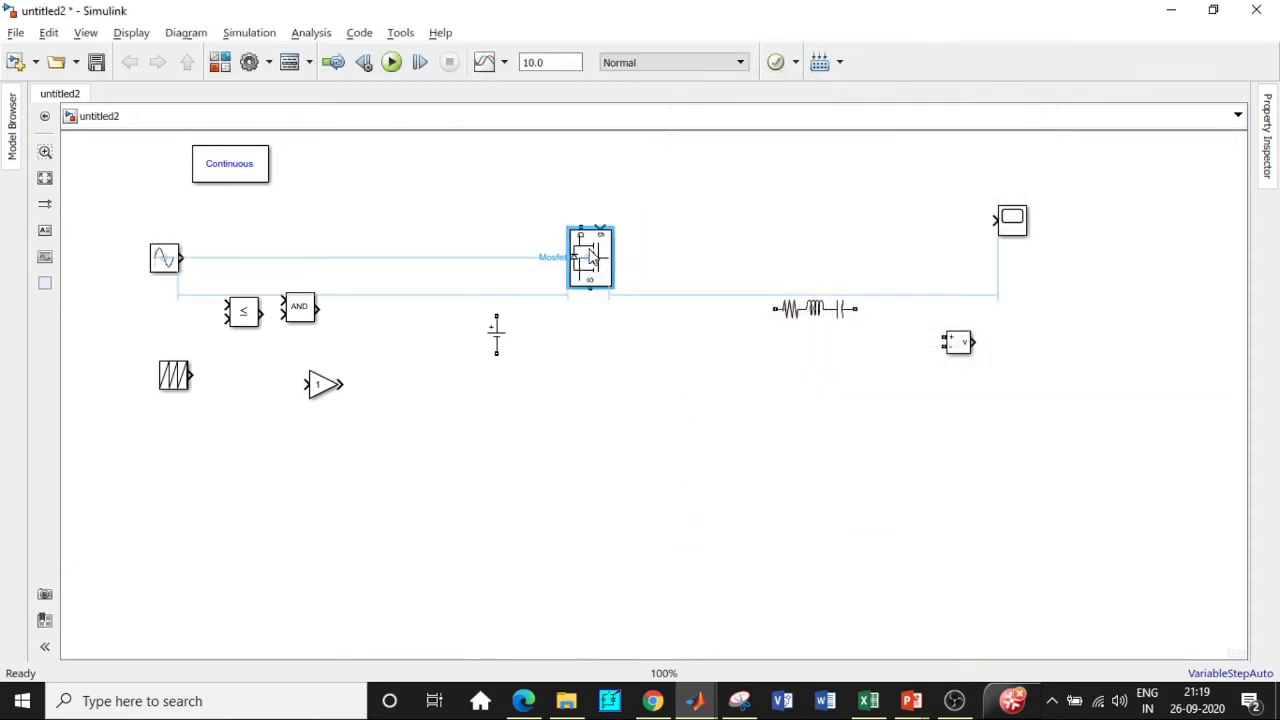
pyautogui.moveTo(497, 332); pyautogui.dragTo(487, 335)
pyautogui.moveTo(606, 251); pyautogui.dragTo(655, 345)
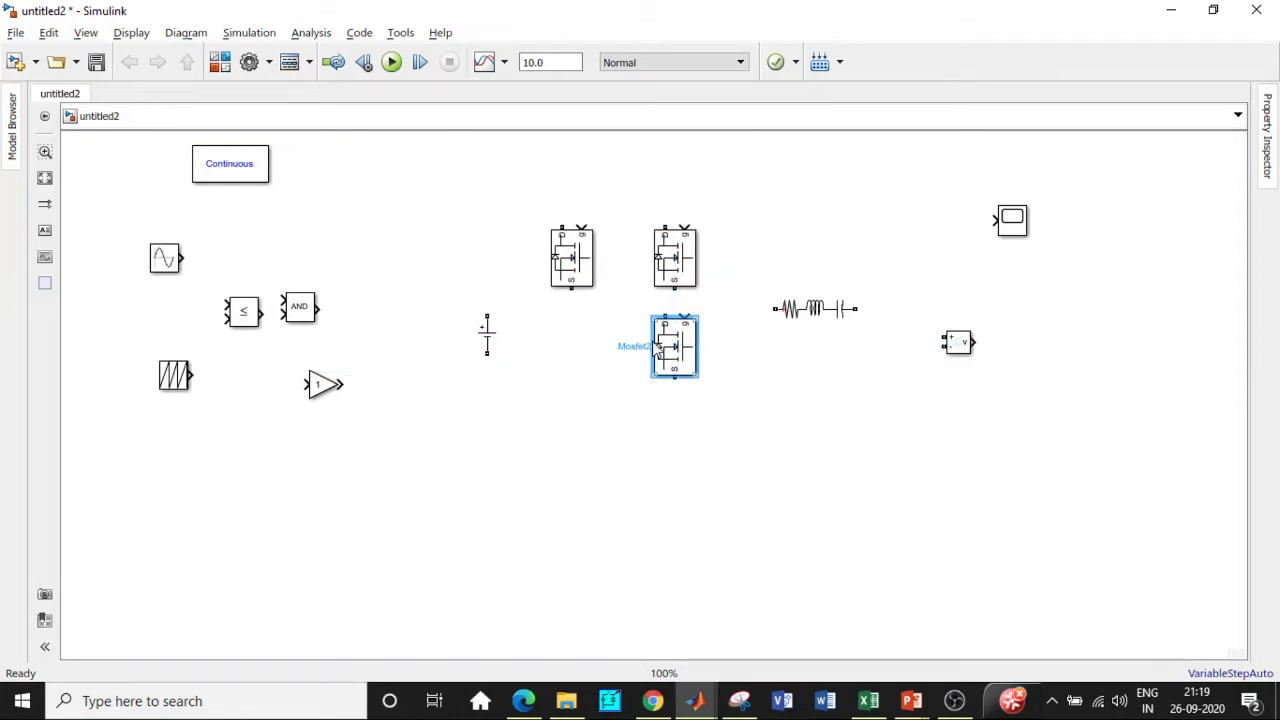
pyautogui.hotkey('ctrl', 'c')
pyautogui.hotkey('ctrl', 'v')
pyautogui.moveTo(712, 305); pyautogui.dragTo(566, 335)
pyautogui.moveTo(678, 351); pyautogui.dragTo(677, 376)
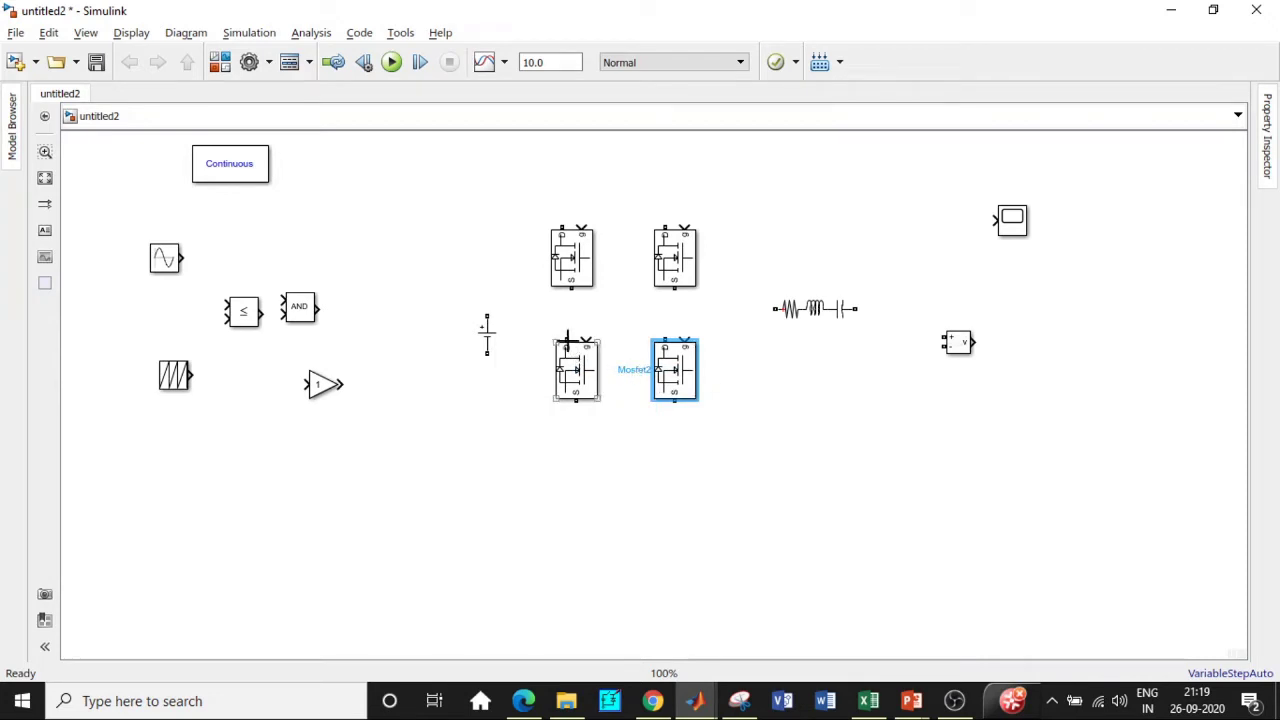
# Step: Wire the four Mosfets into an H-bridge and connect the DC Voltage Source across its upper and lower rails
pyautogui.moveTo(567, 333); pyautogui.dragTo(571, 288)
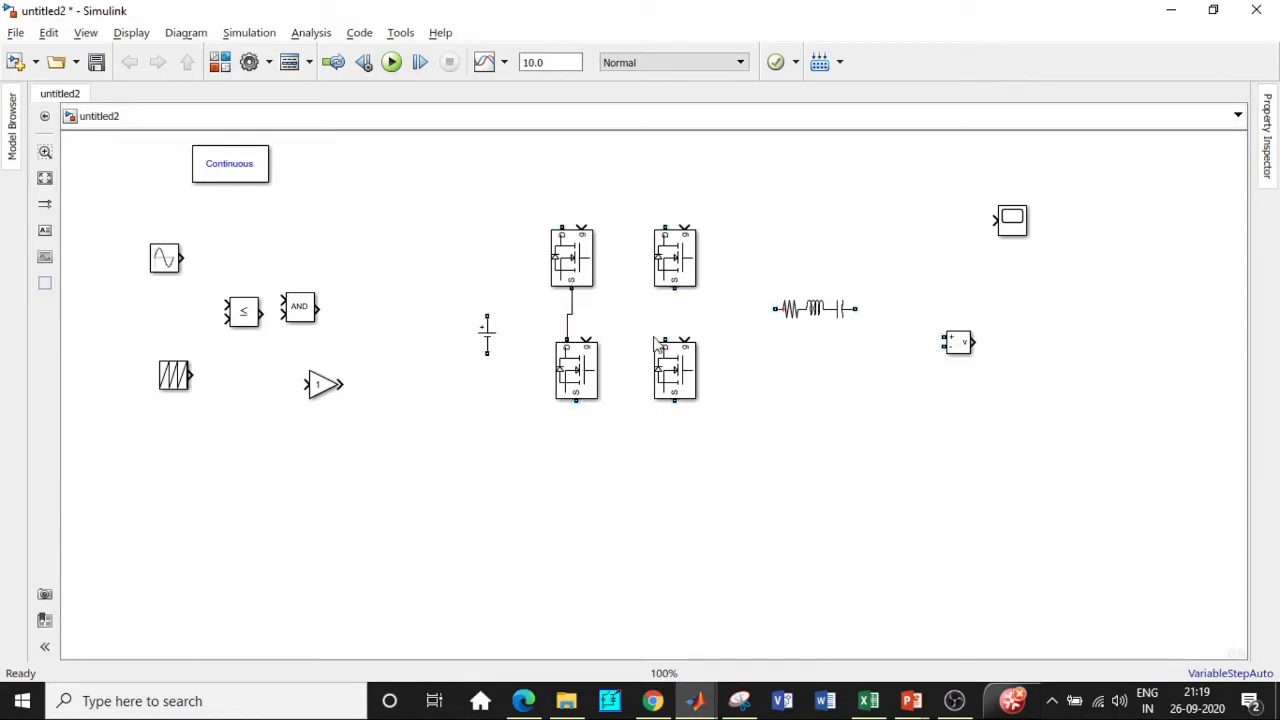
pyautogui.moveTo(658, 338); pyautogui.dragTo(671, 289)
pyautogui.moveTo(578, 401)
pyautogui.mouseDown()
pyautogui.moveTo(703, 435)
pyautogui.moveTo(675, 402)
pyautogui.mouseUp()
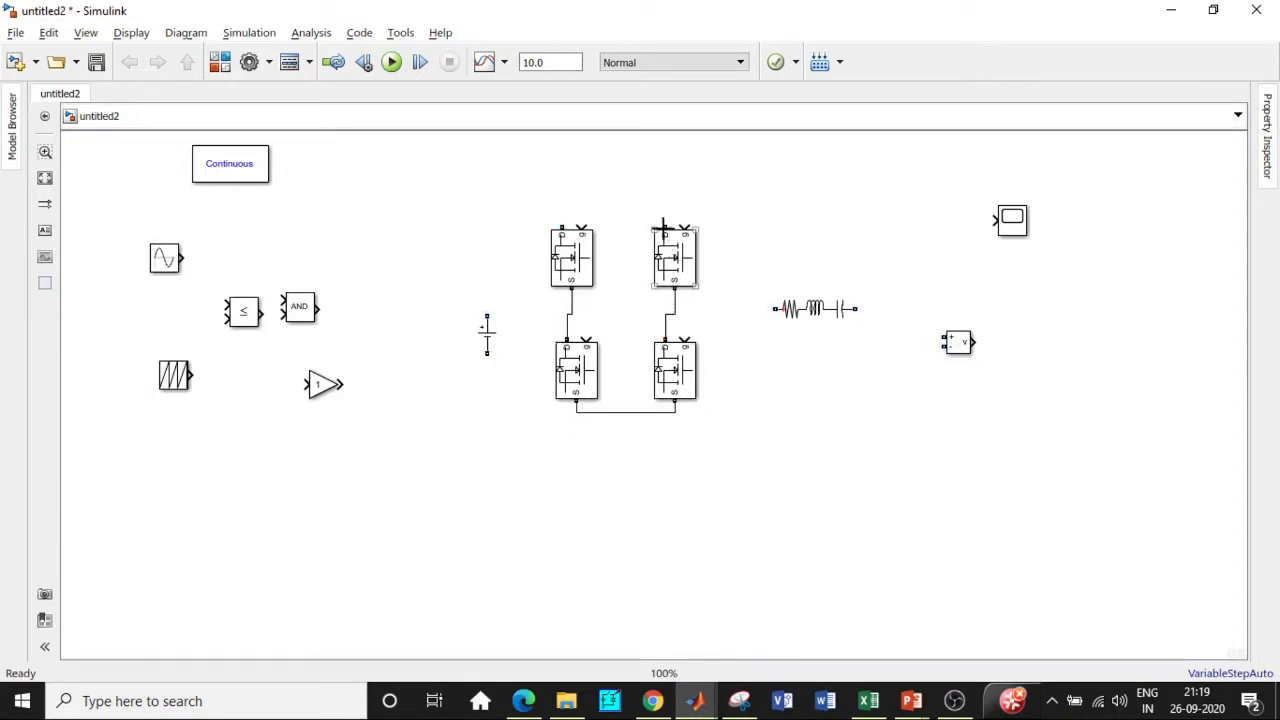
pyautogui.moveTo(663, 228); pyautogui.dragTo(563, 227)
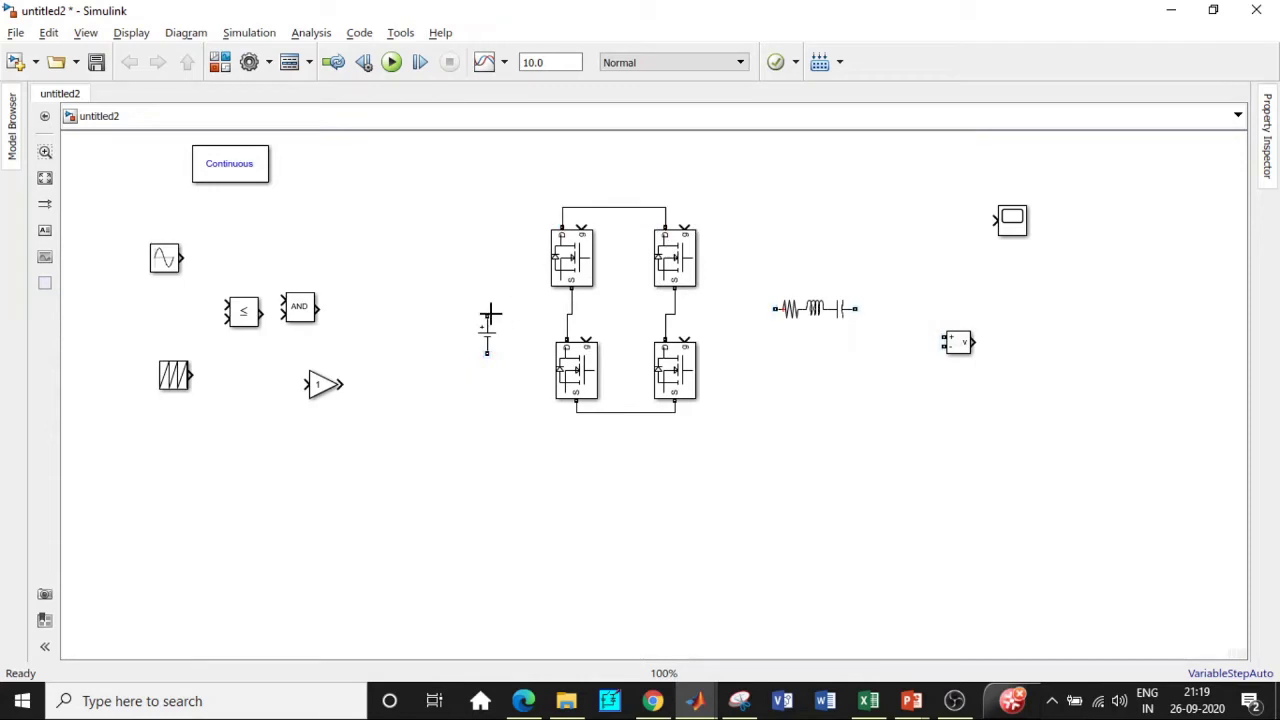
pyautogui.moveTo(488, 316); pyautogui.dragTo(565, 209)
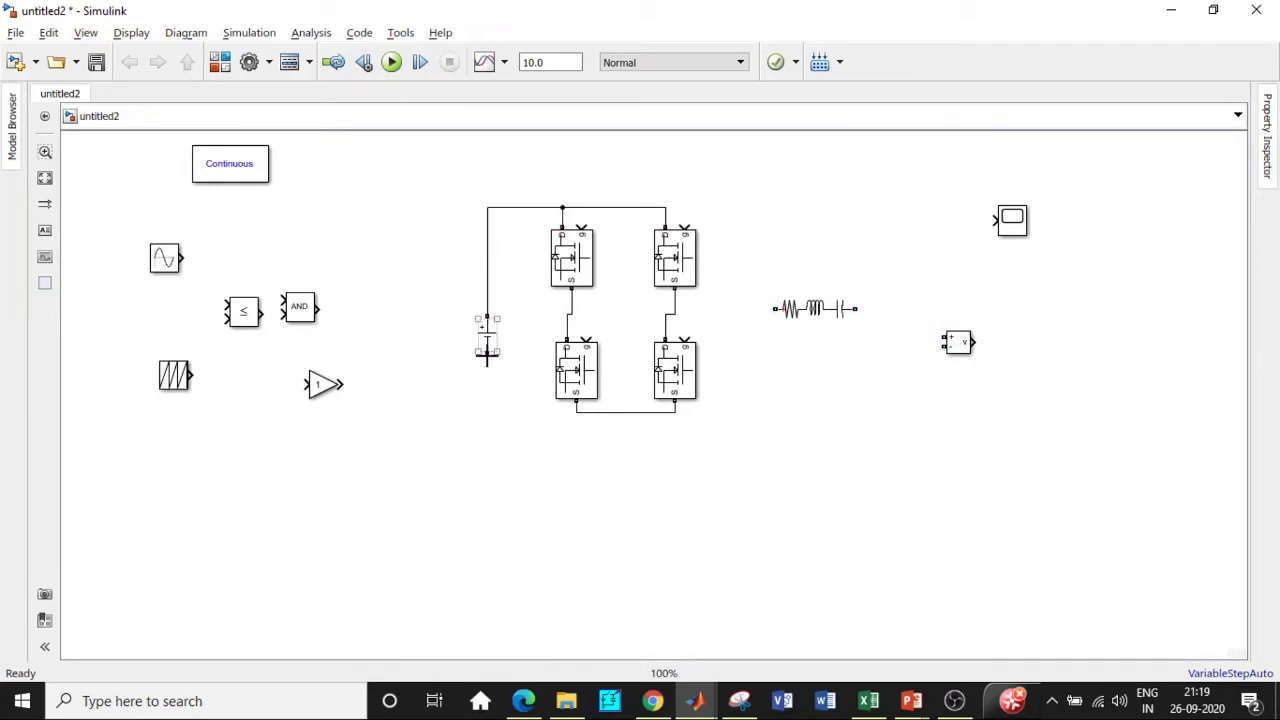
pyautogui.moveTo(487, 350); pyautogui.dragTo(577, 412)
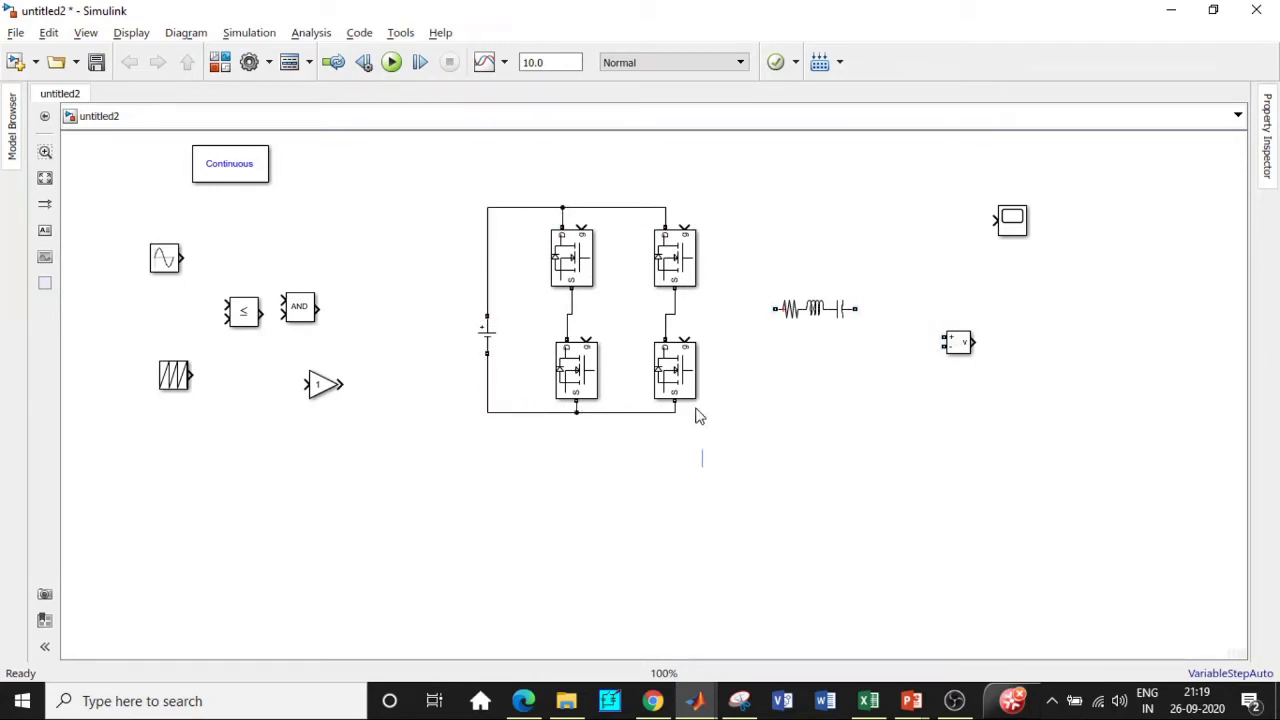
# Step: Duplicate the complete H-bridge with its DC Voltage Source directly below the original
pyautogui.moveTo(702, 466); pyautogui.dragTo(469, 163)
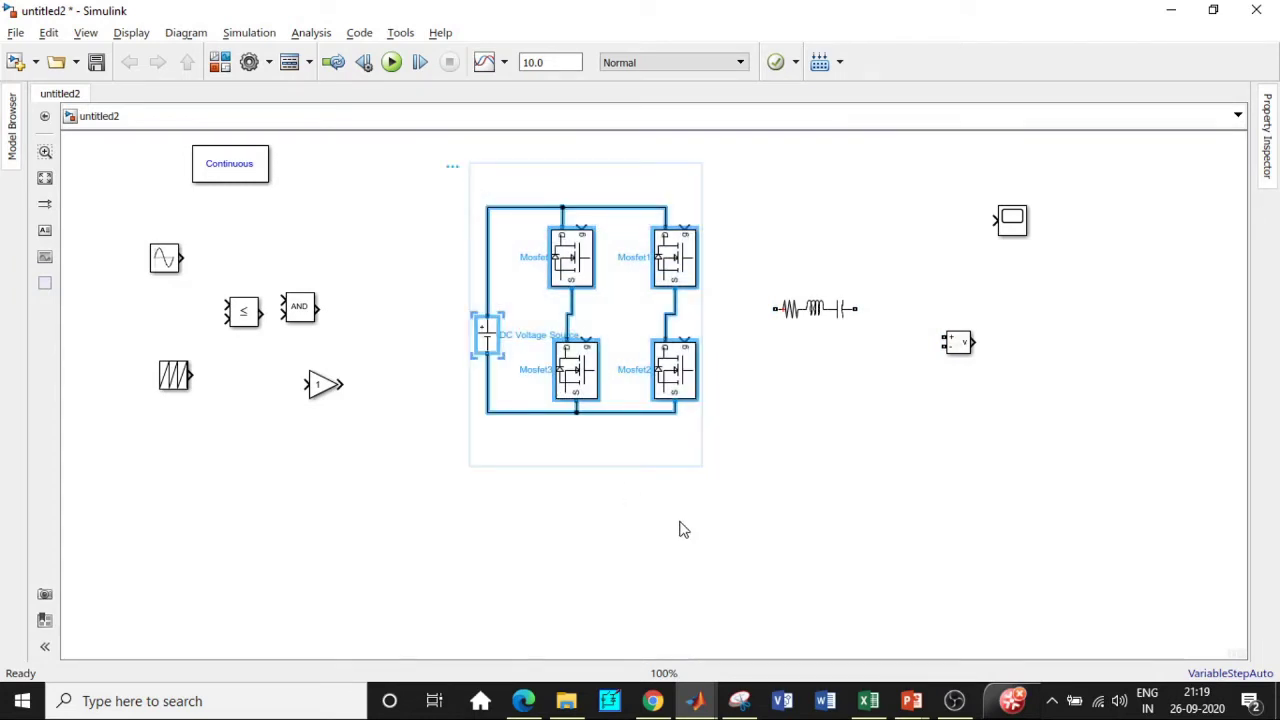
pyautogui.moveTo(578, 372); pyautogui.dragTo(573, 608)
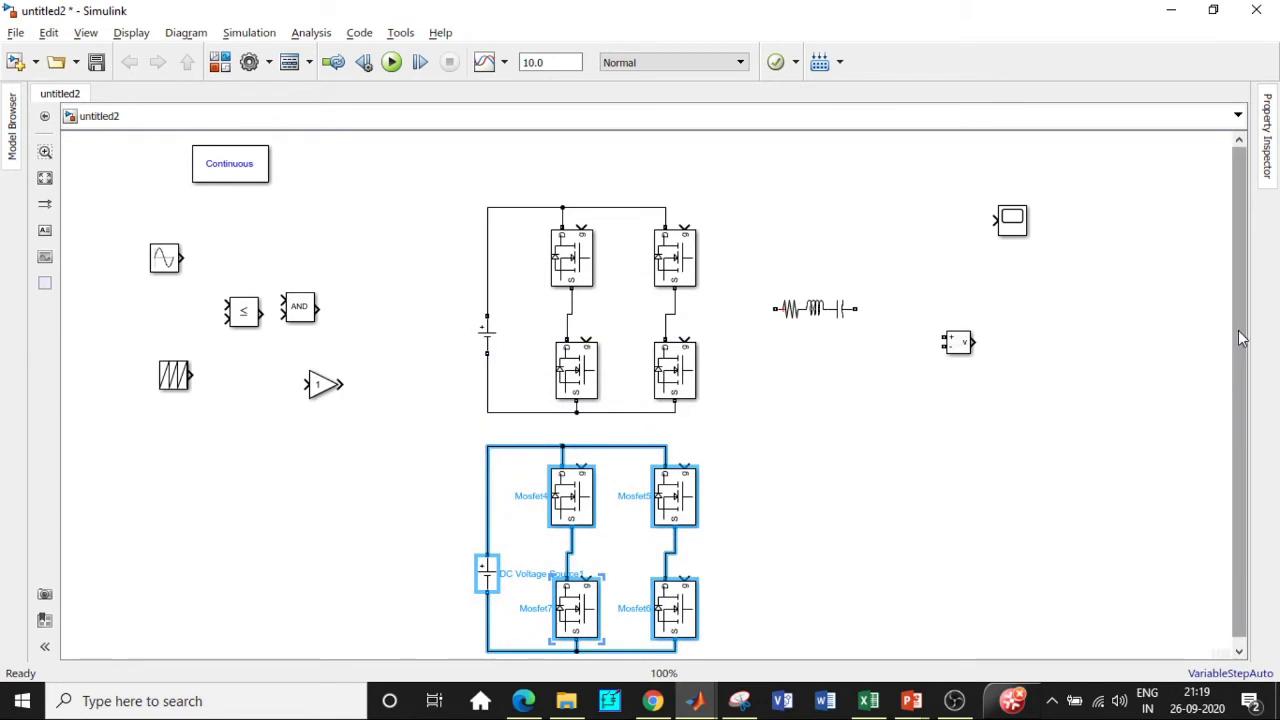
# Step: Duplicate the second H-bridge with its DC Voltage Source directly below it to form a third bridge
pyautogui.scroll(-1, 1240, 337)
pyautogui.scroll(-2, 882, 450)
pyautogui.moveTo(1046, 600); pyautogui.dragTo(378, 219)
pyautogui.scroll(-3, 600, 402)
pyautogui.hscroll(3, 600, 402)
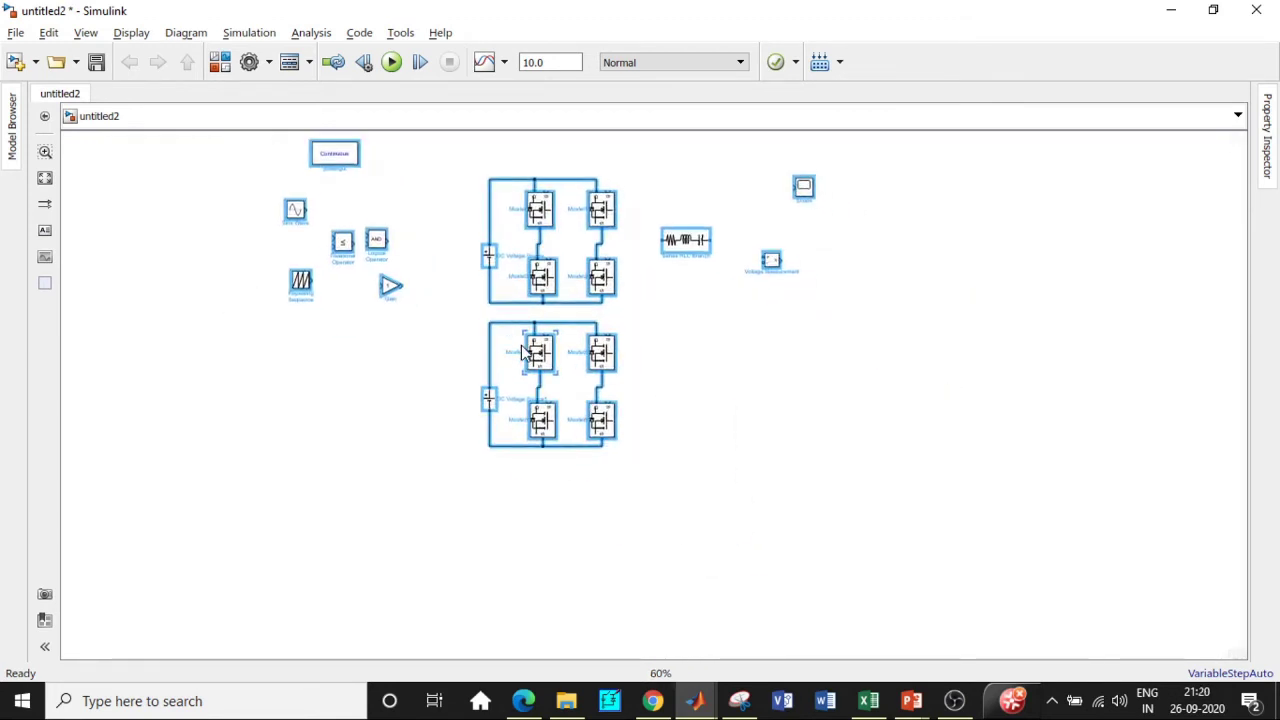
pyautogui.click(700, 486)
pyautogui.moveTo(671, 476); pyautogui.dragTo(480, 318)
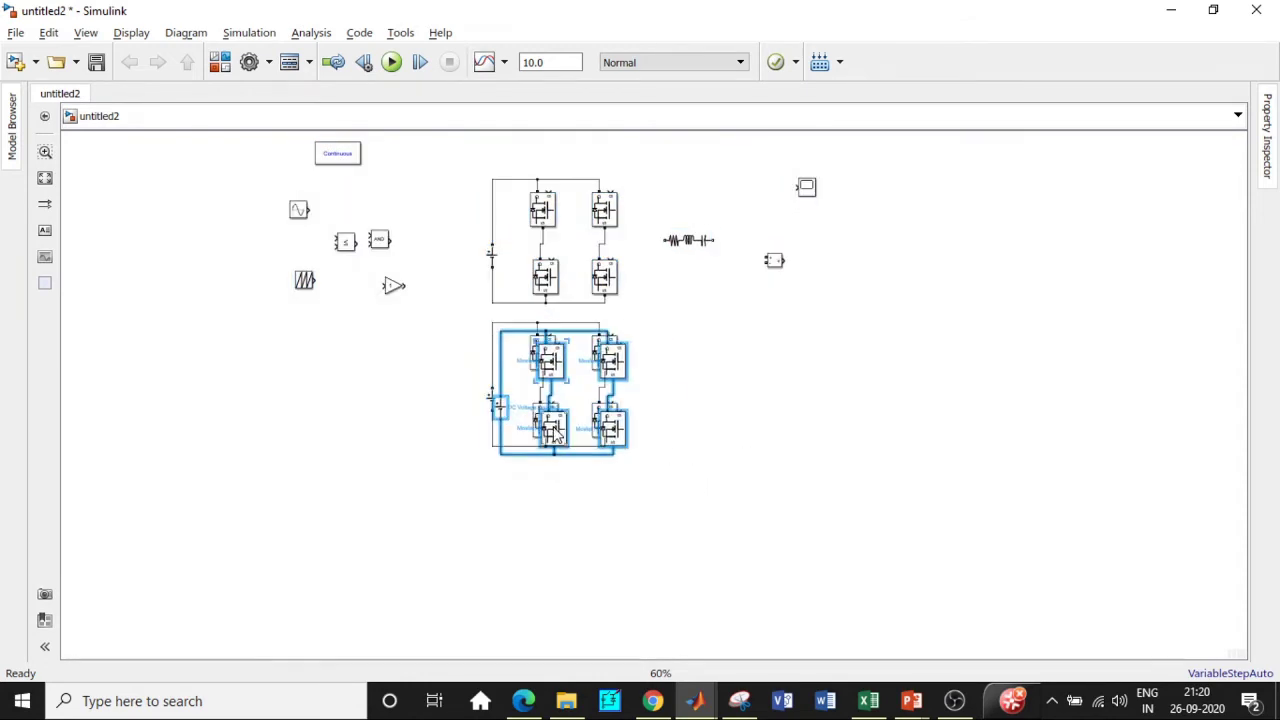
pyautogui.moveTo(545, 426); pyautogui.dragTo(545, 578)
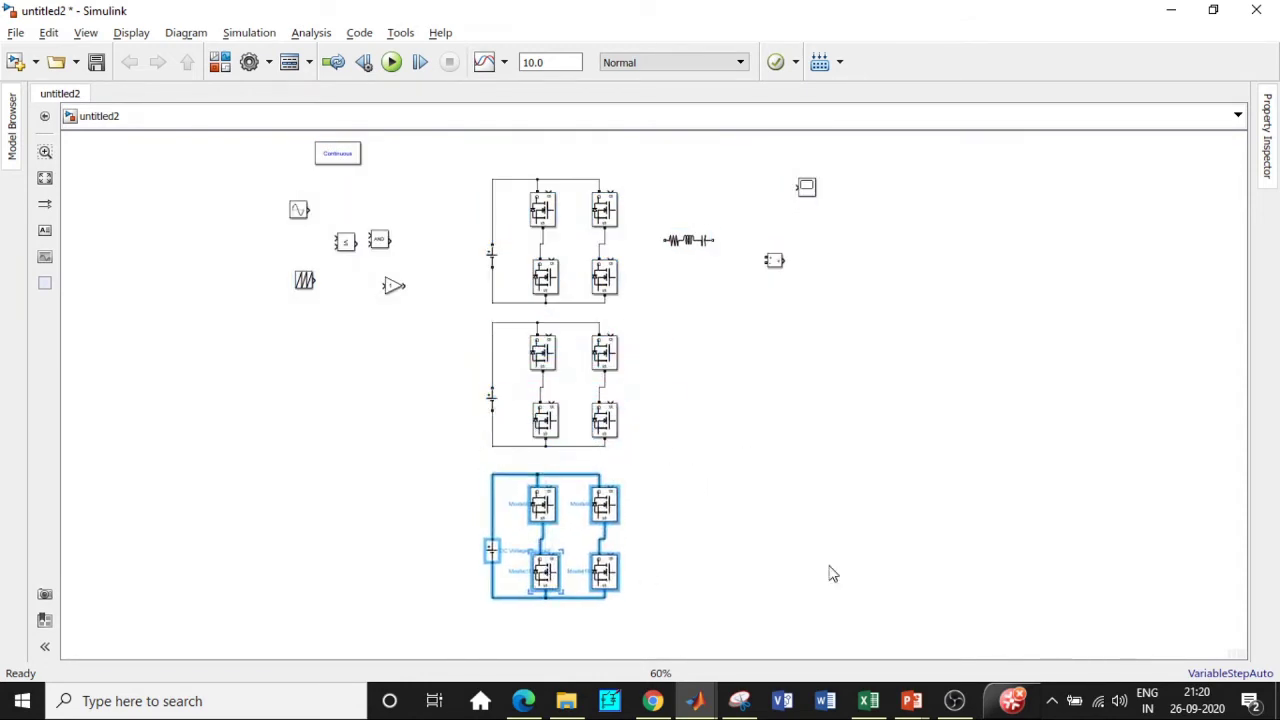
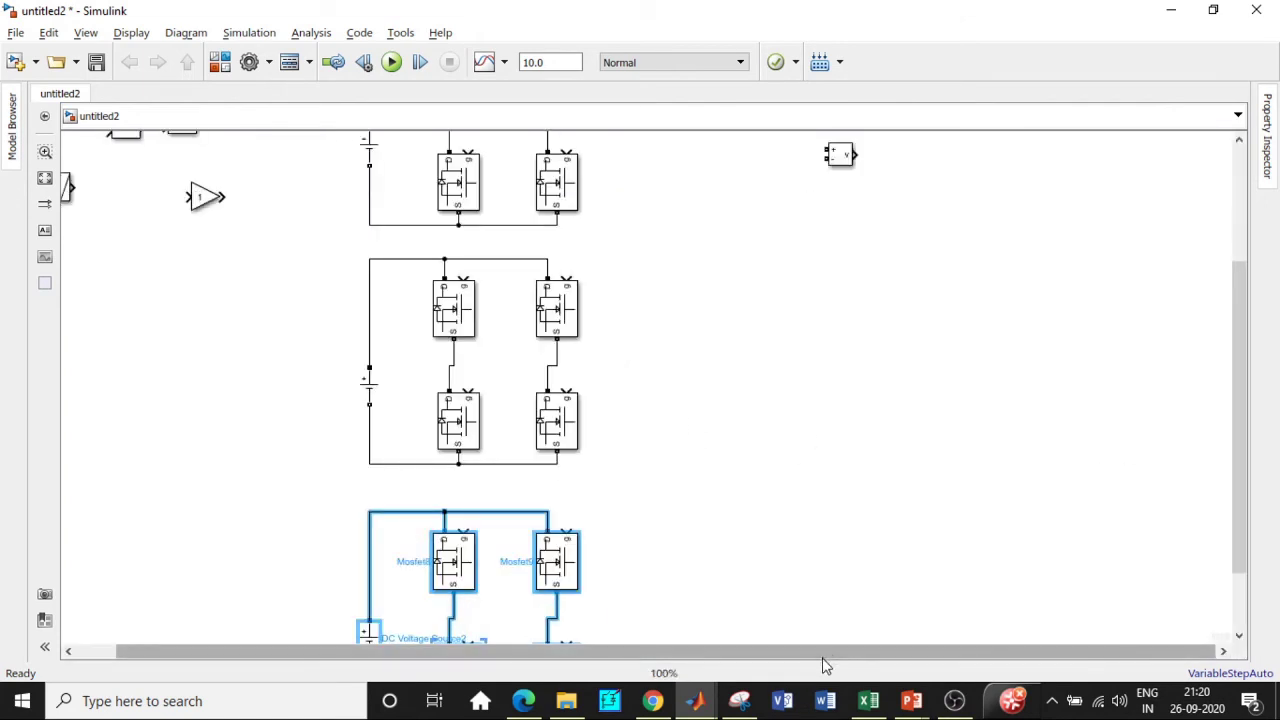
# Step: Change the Series RLC Branch to type R with a resistance of 100 ohms
pyautogui.moveTo(1245, 398); pyautogui.dragTo(1245, 280)
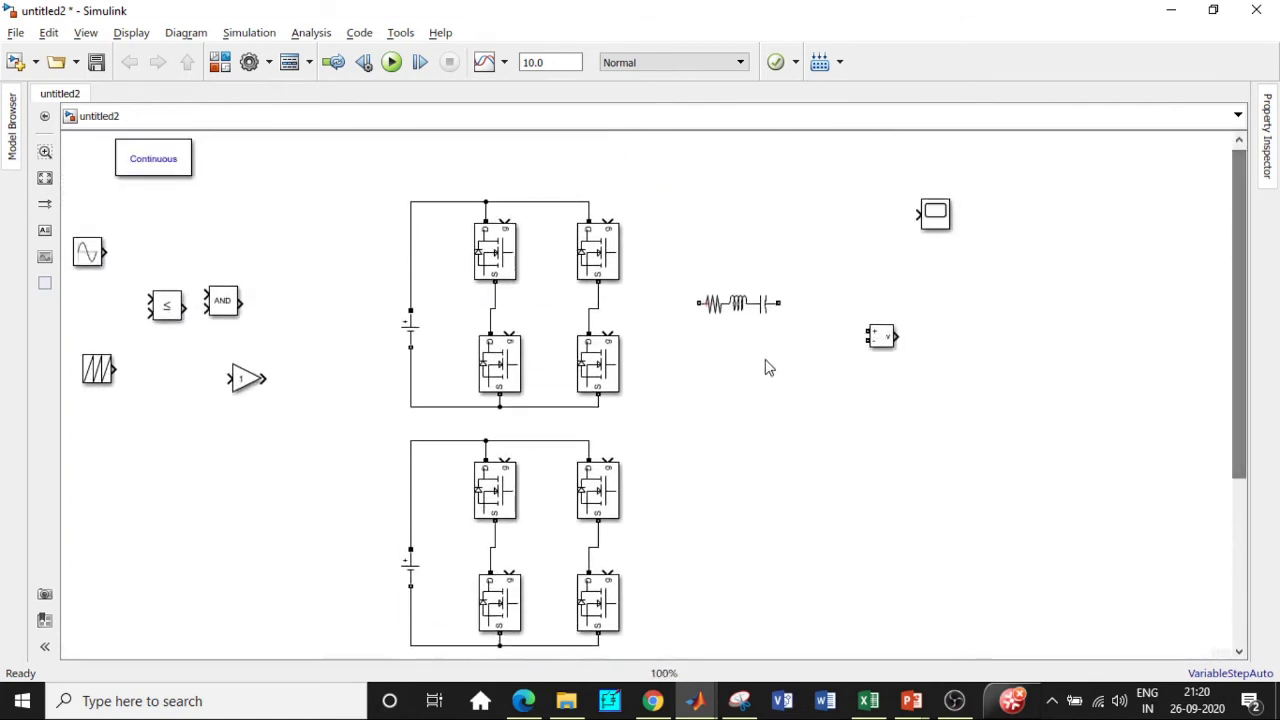
pyautogui.moveTo(740, 323); pyautogui.dragTo(757, 316)
pyautogui.doubleClick(757, 316)
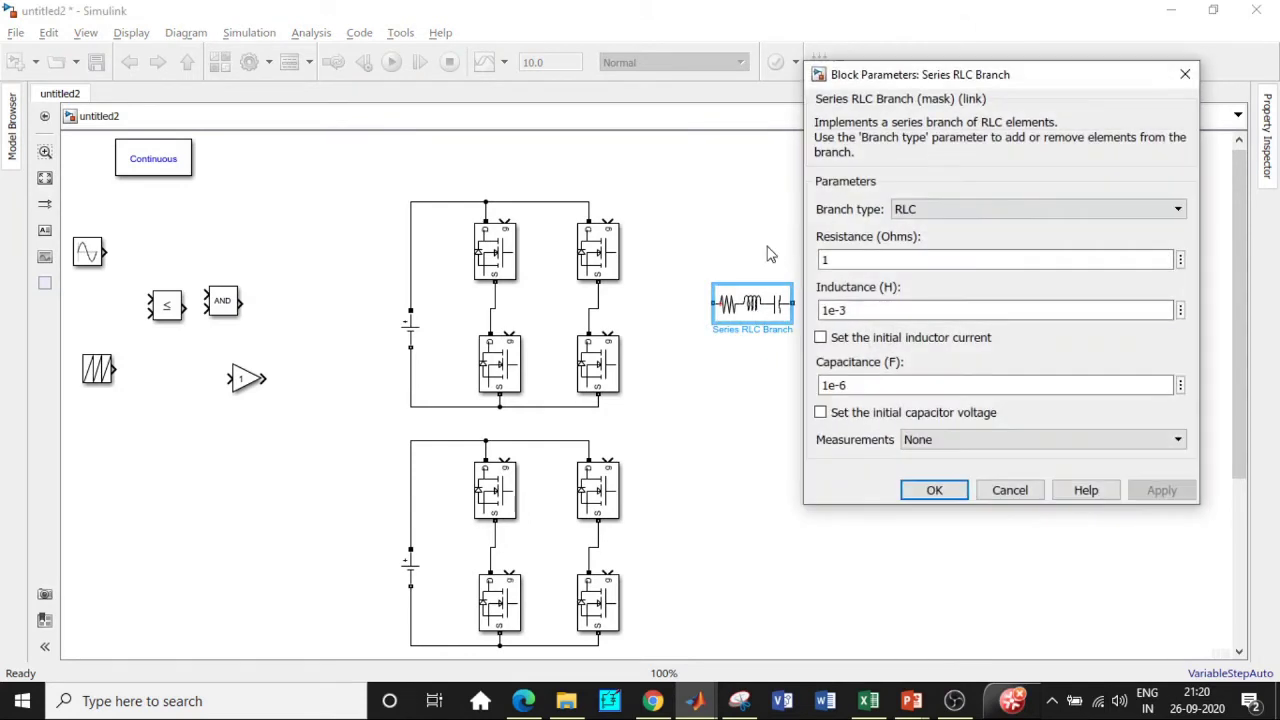
pyautogui.click(1000, 209)
pyautogui.click(905, 239)
pyautogui.click(838, 260)
pyautogui.write('00')
pyautogui.click(932, 340)
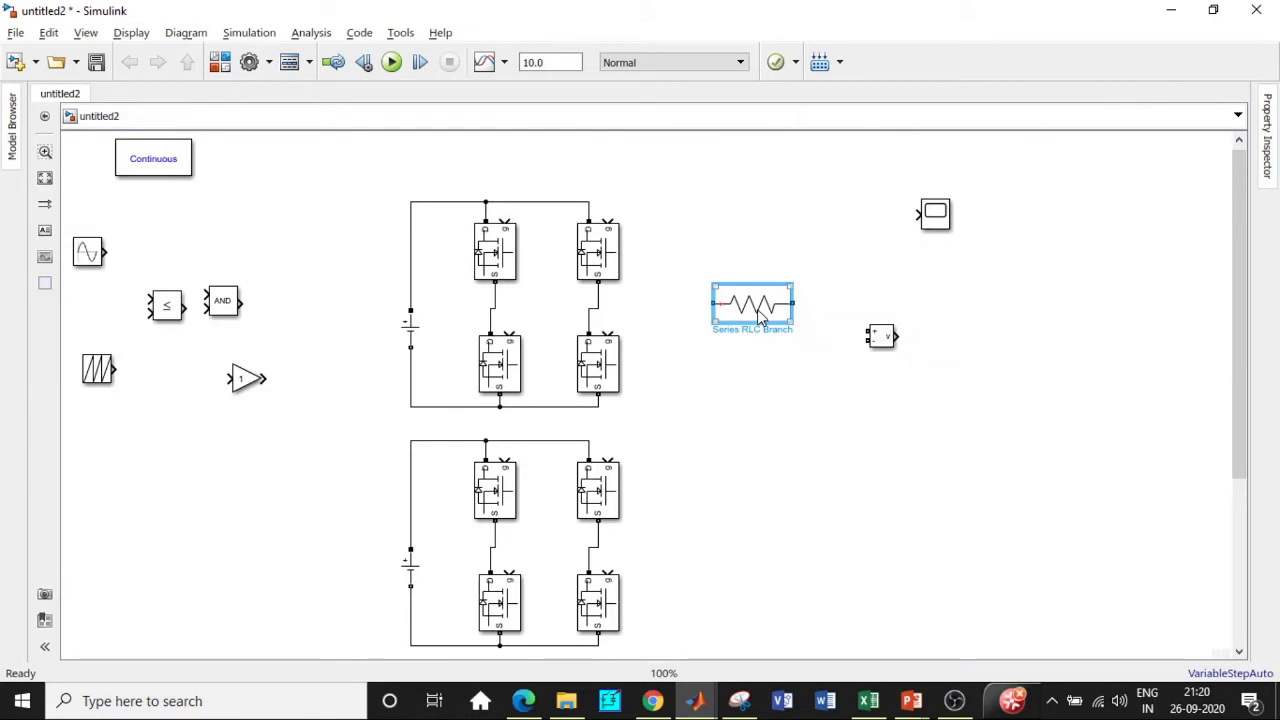
# Step: Rotate the resistor to vertical and wire it between the top bridge's left-leg midpoint and the third bridge's right-leg midpoint
pyautogui.hotkey('ctrl', 'r')
pyautogui.moveTo(760, 275); pyautogui.dragTo(496, 298)
pyautogui.moveTo(1248, 318); pyautogui.dragTo(1223, 466)
pyautogui.moveTo(855, 277); pyautogui.dragTo(600, 534)
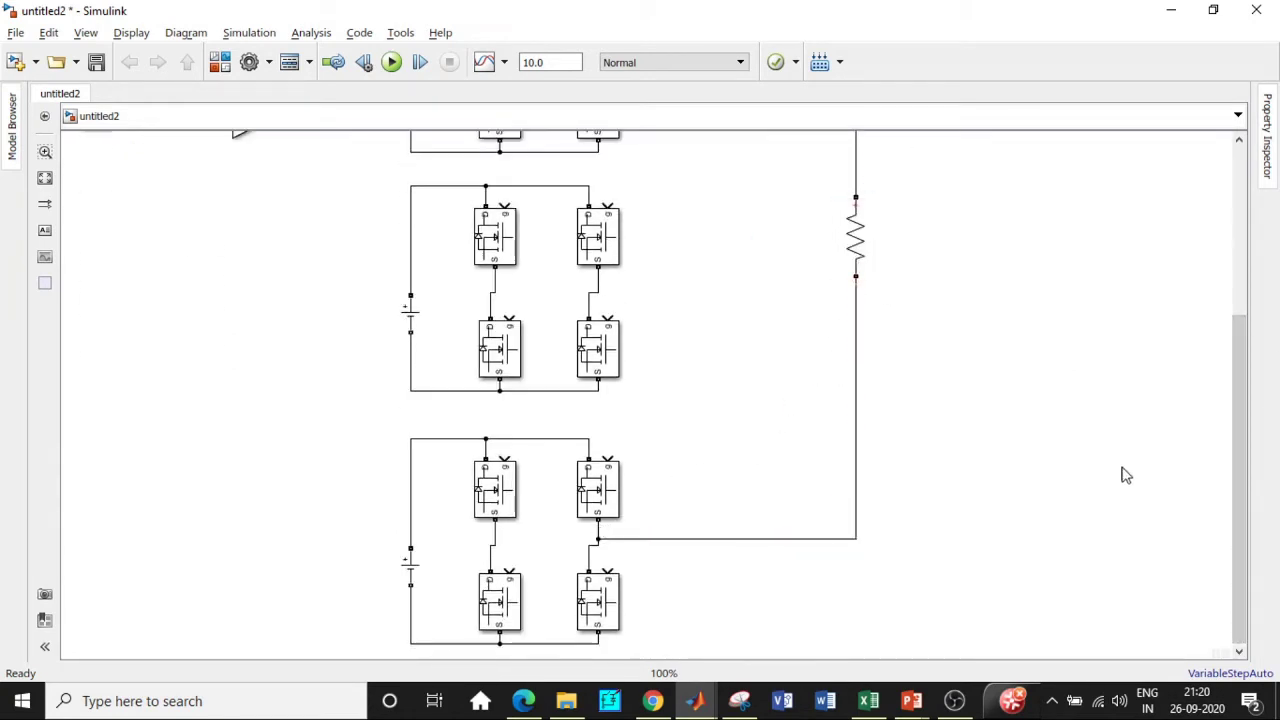
# Step: Cascade the three H-bridges by wiring each upper bridge's right-leg midpoint to the left-leg midpoint of the bridge below
pyautogui.moveTo(1243, 403); pyautogui.dragTo(1230, 260)
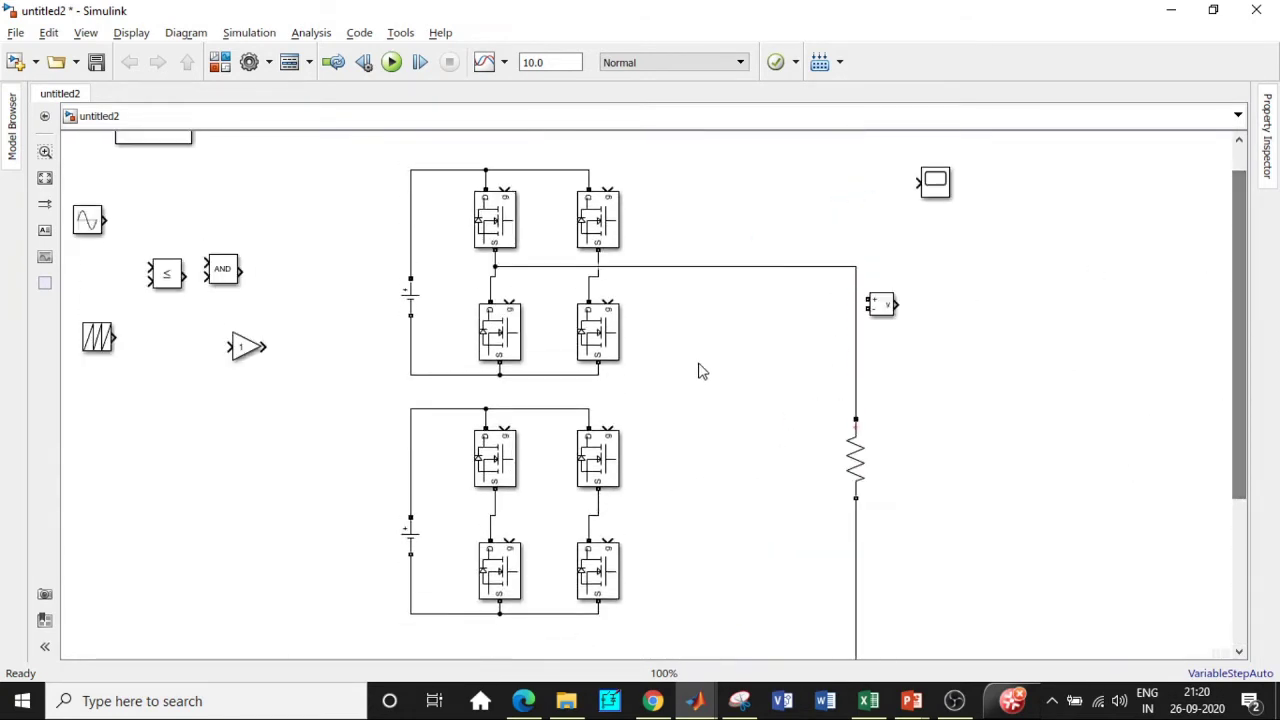
pyautogui.click(598, 274)
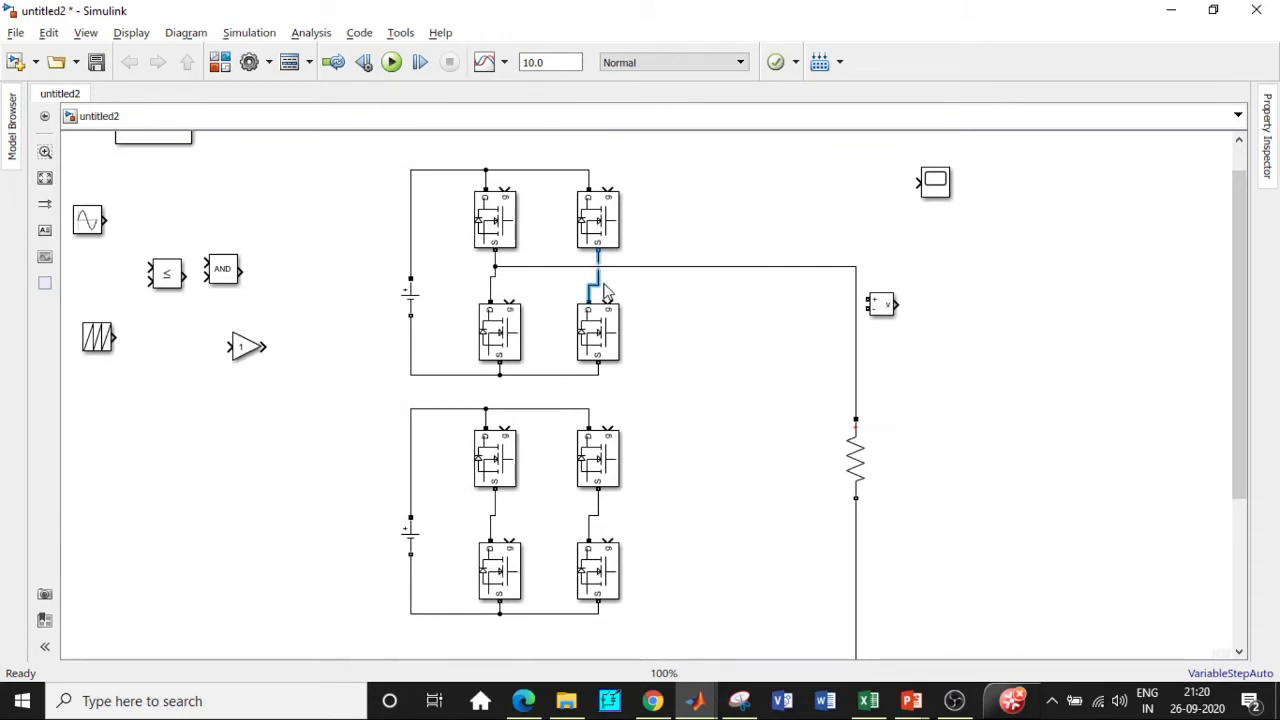
pyautogui.moveTo(596, 286); pyautogui.dragTo(500, 519)
pyautogui.moveTo(1240, 344); pyautogui.dragTo(1203, 539)
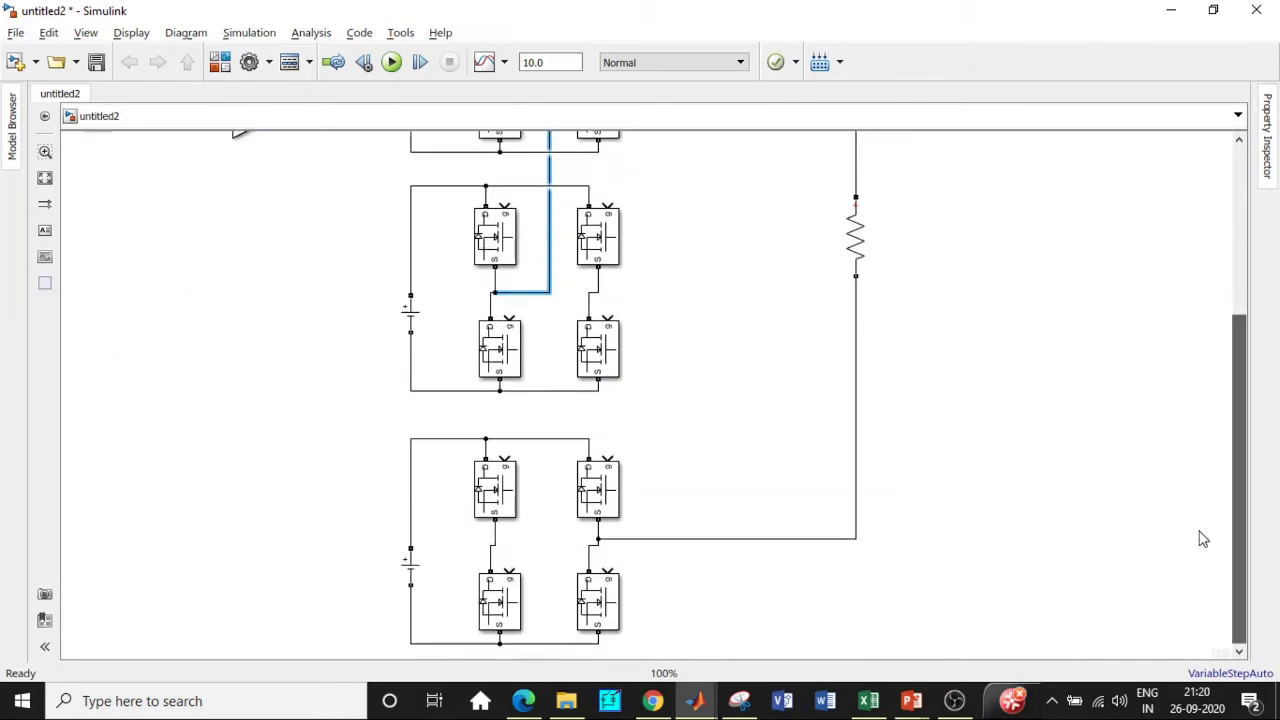
pyautogui.moveTo(591, 290); pyautogui.dragTo(494, 543)
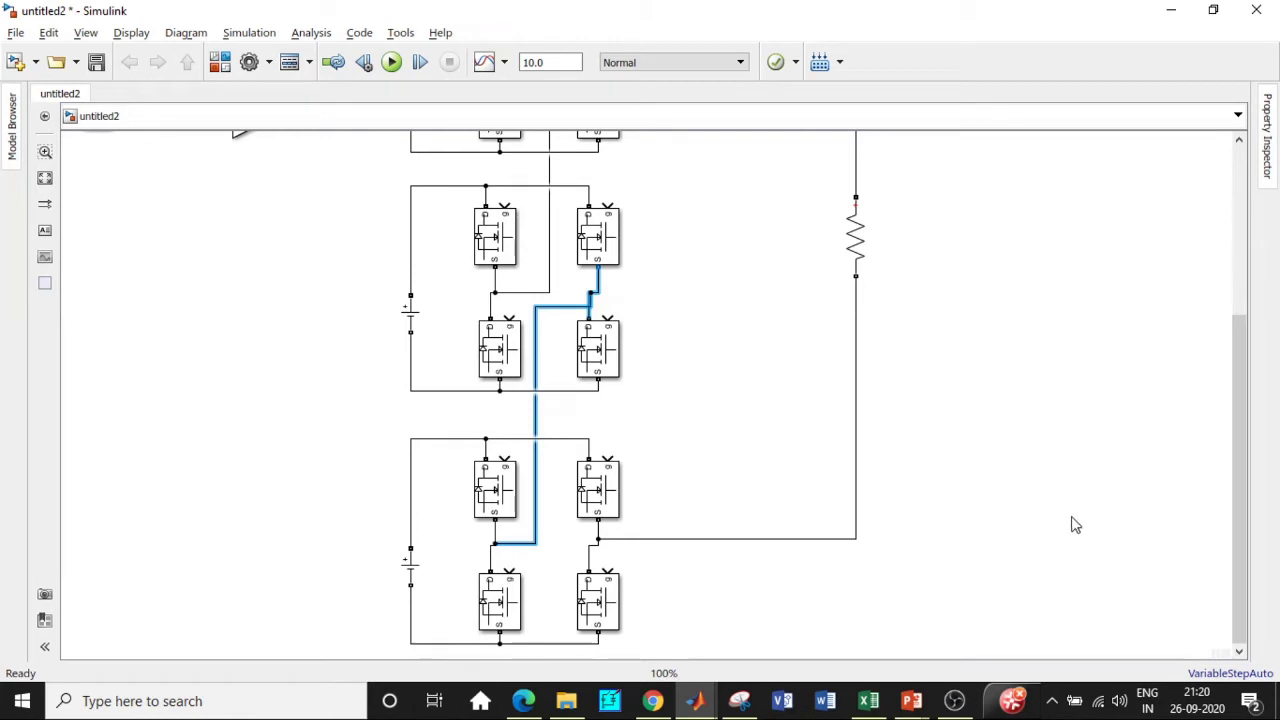
# Step: Reposition the Voltage Measurement block beside the load resistor and the Scope just beyond it
pyautogui.moveTo(1238, 435); pyautogui.dragTo(1240, 277)
pyautogui.moveTo(891, 326); pyautogui.dragTo(1008, 487)
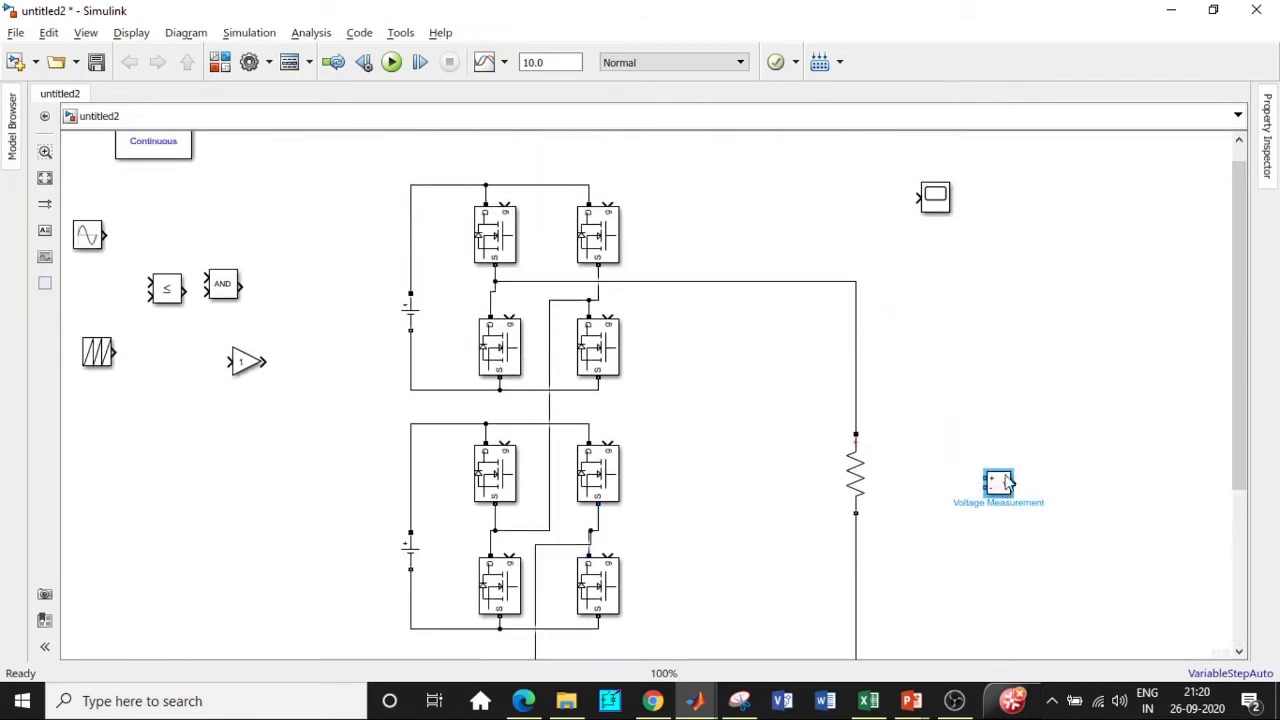
pyautogui.moveTo(1246, 383); pyautogui.dragTo(1237, 476)
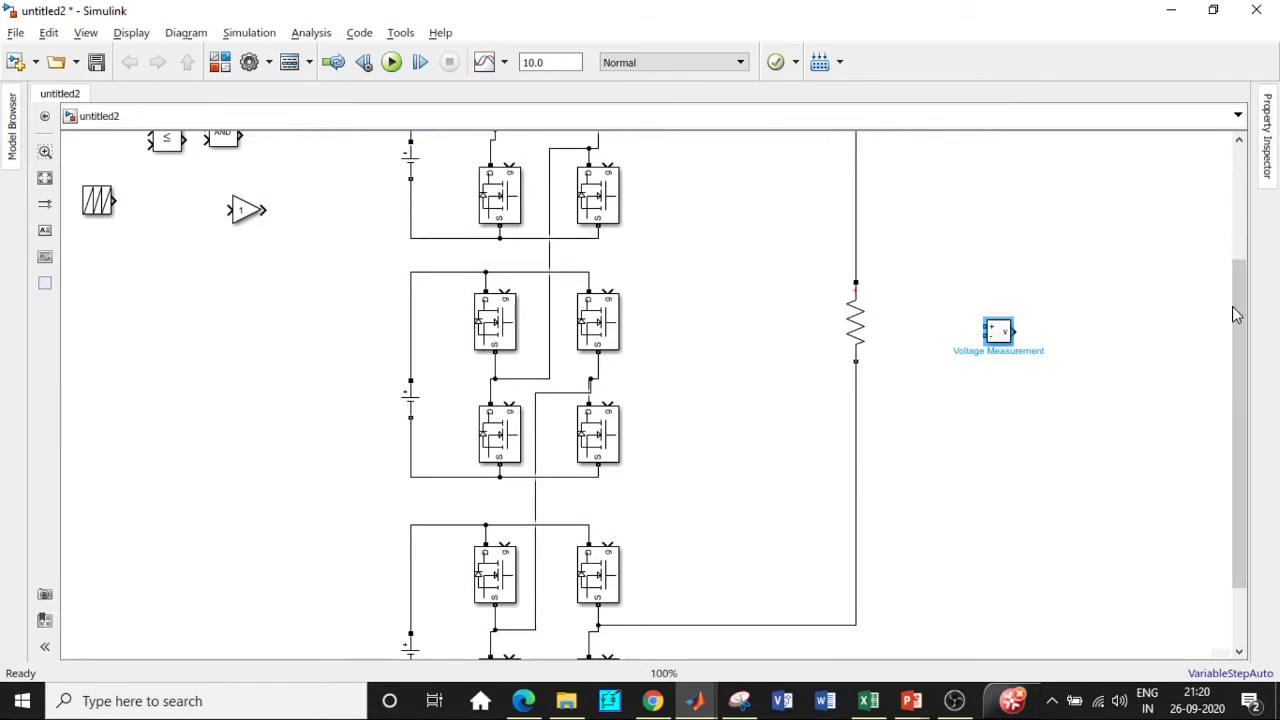
pyautogui.moveTo(1234, 316); pyautogui.dragTo(1234, 266)
pyautogui.moveTo(937, 148); pyautogui.dragTo(1110, 420)
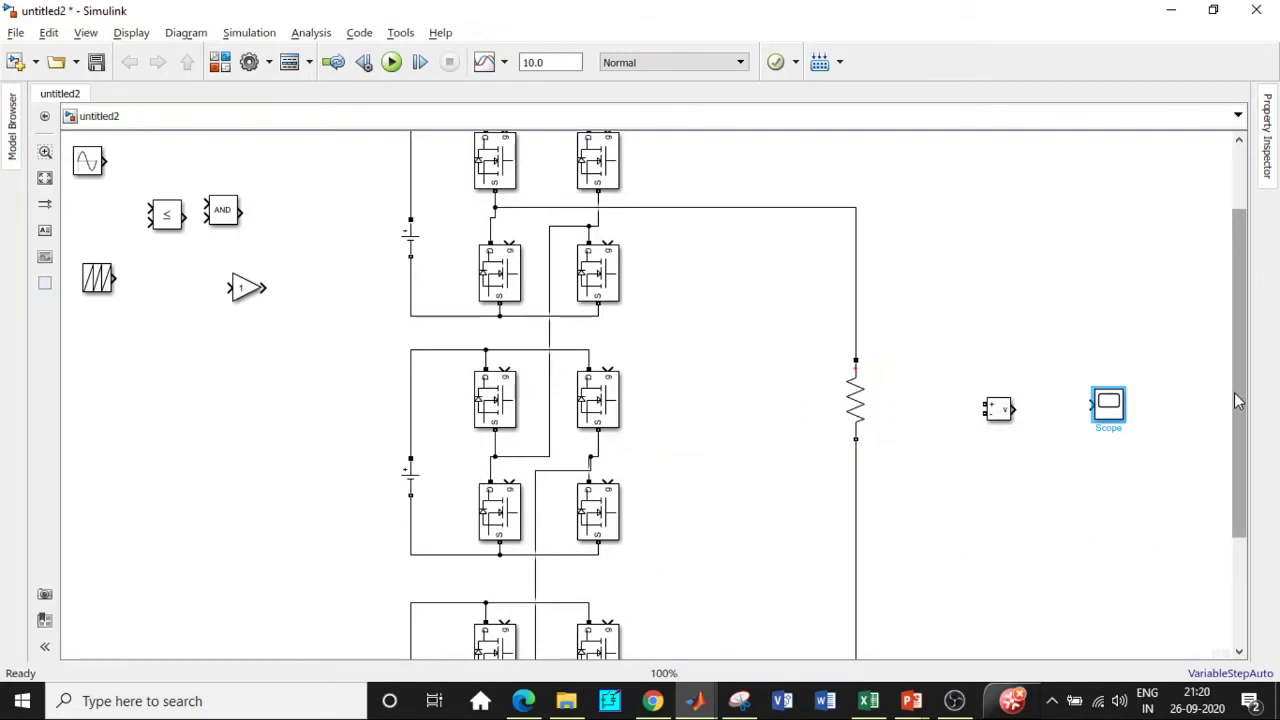
pyautogui.scroll(-2, 1238, 398)
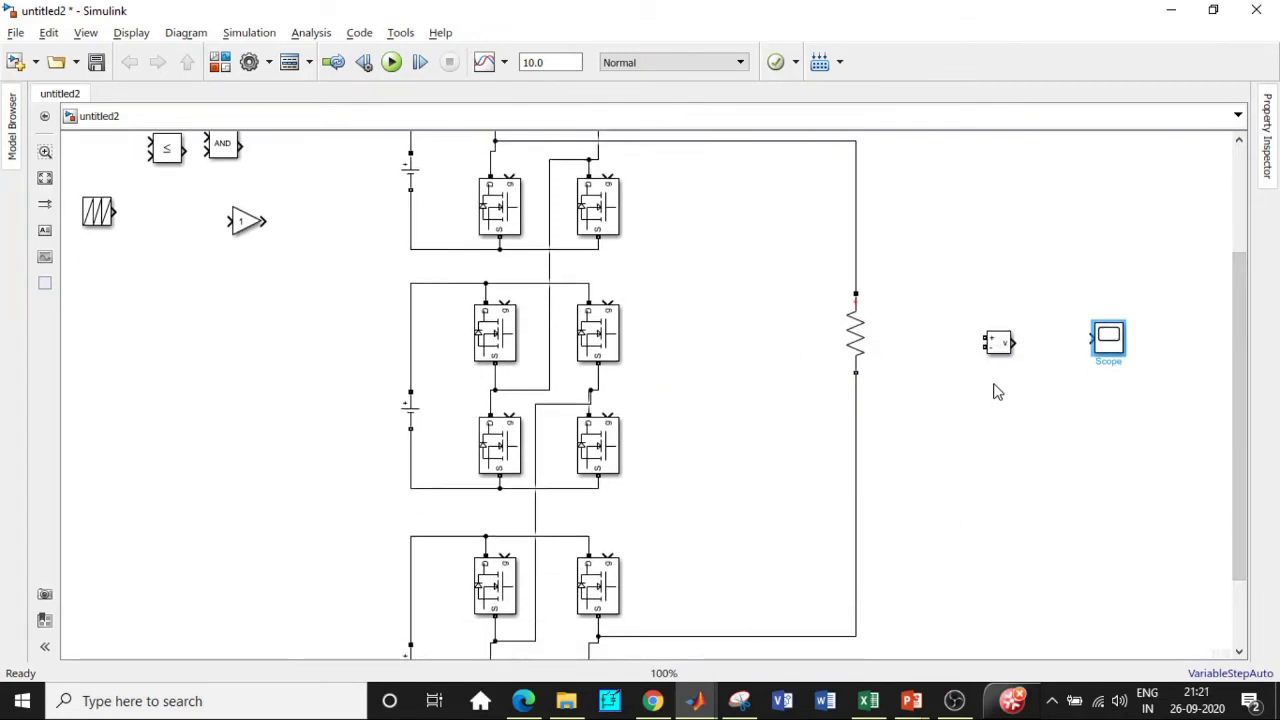
# Step: Connect the Voltage Measurement block across the load resistor and its output to the Scope
pyautogui.moveTo(986, 338); pyautogui.dragTo(855, 224)
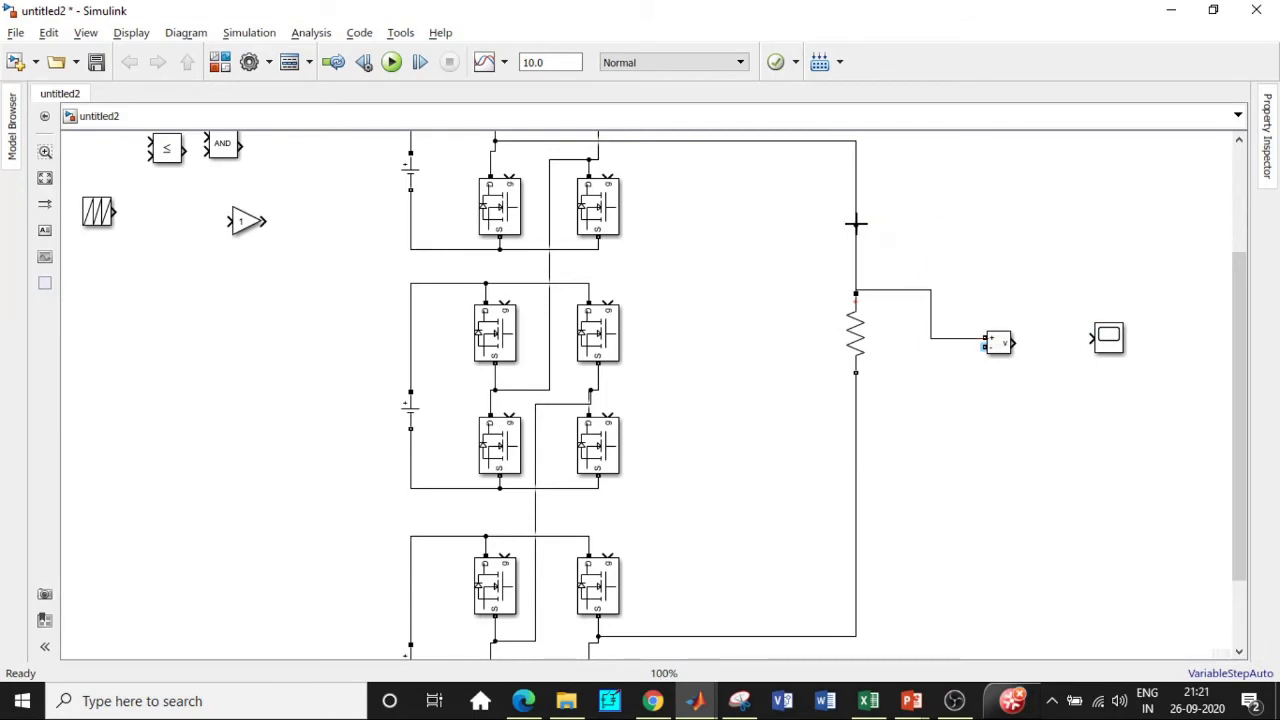
pyautogui.moveTo(985, 347); pyautogui.dragTo(855, 448)
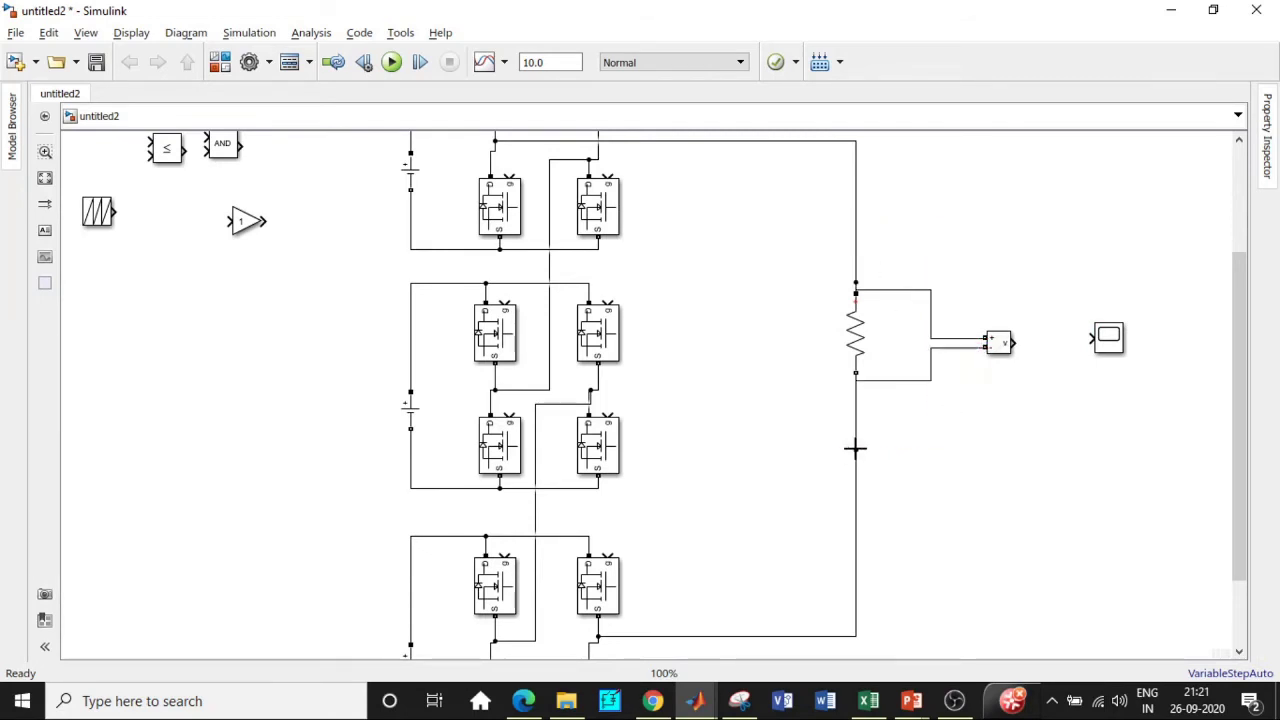
pyautogui.moveTo(1013, 343); pyautogui.dragTo(1090, 345)
# Step: Set the Sine Wave block's amplitude to 3 and its frequency to 314.15 rad/sec
pyautogui.moveTo(1234, 329); pyautogui.dragTo(1234, 240)
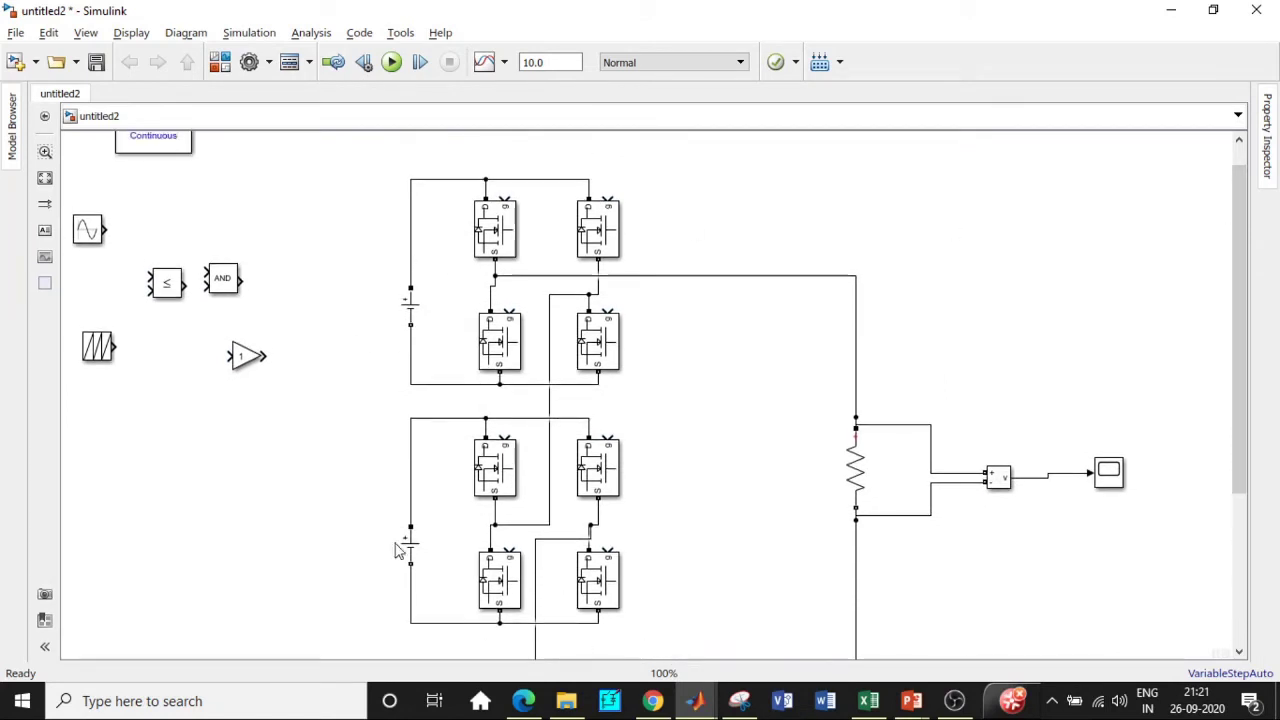
pyautogui.doubleClick(98, 238)
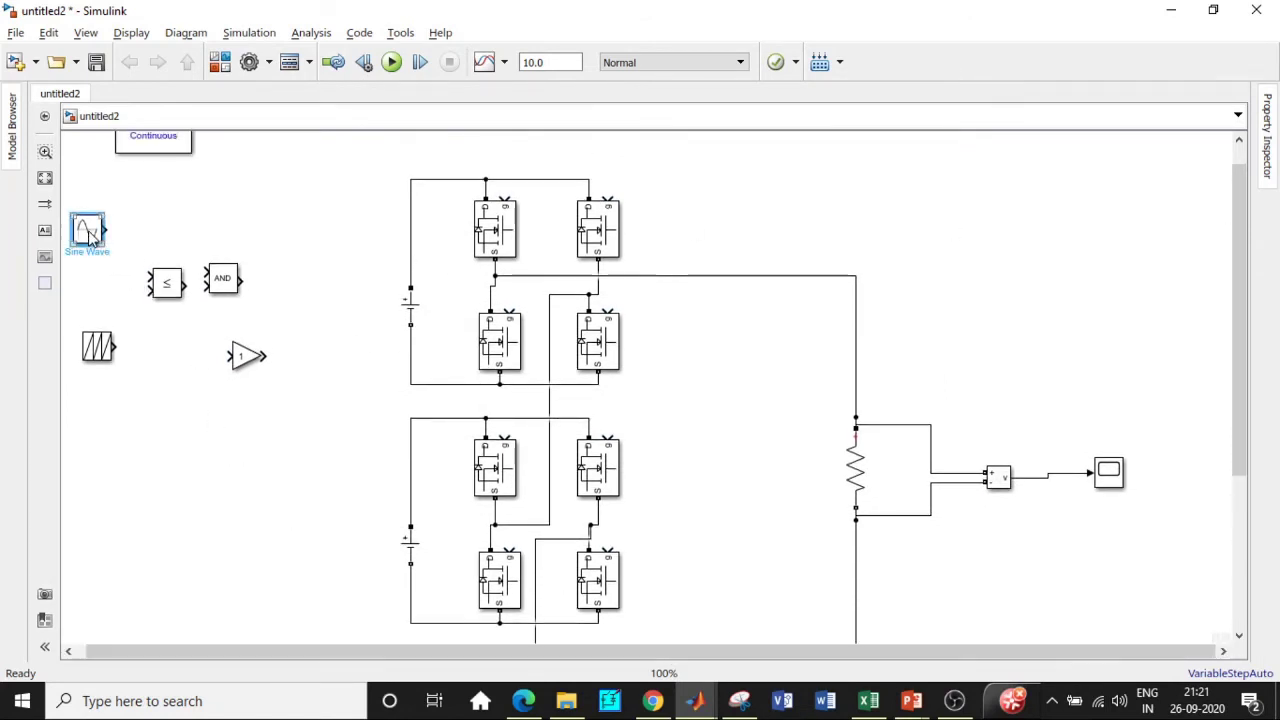
pyautogui.scroll(-3, 492, 222)
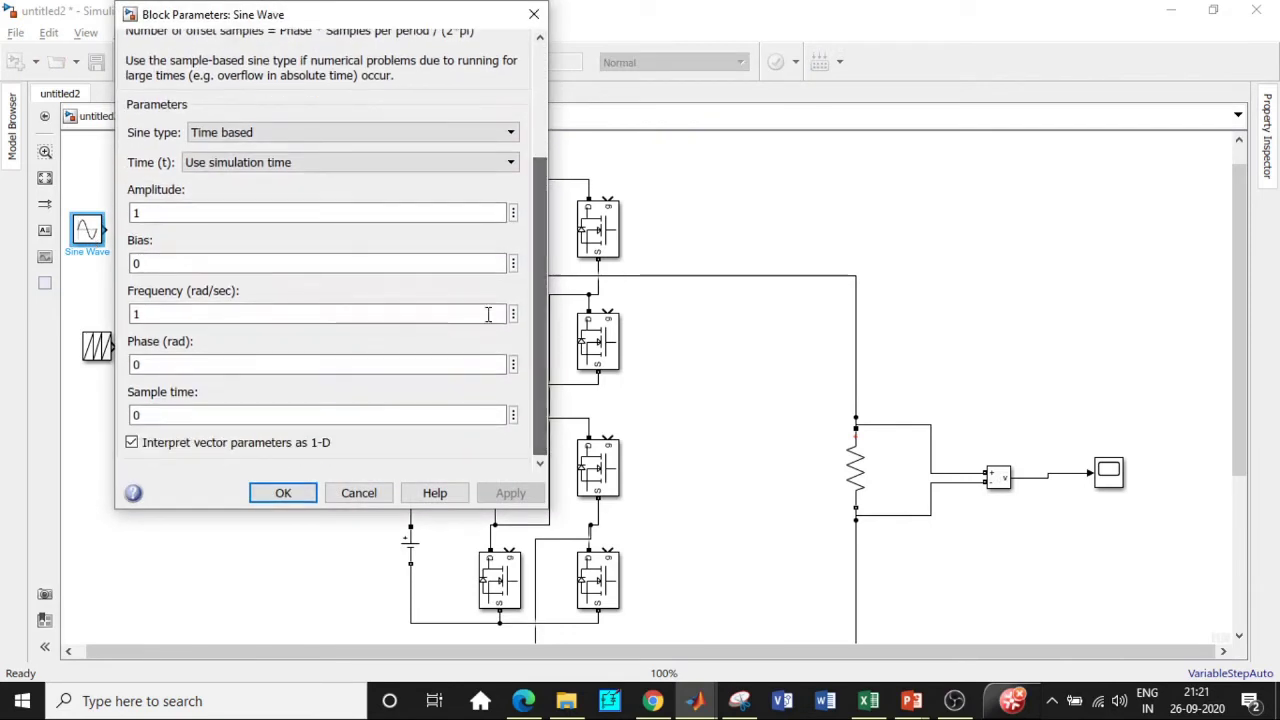
pyautogui.doubleClick(169, 213)
pyautogui.write('3')
pyautogui.doubleClick(165, 314)
pyautogui.write('314.')
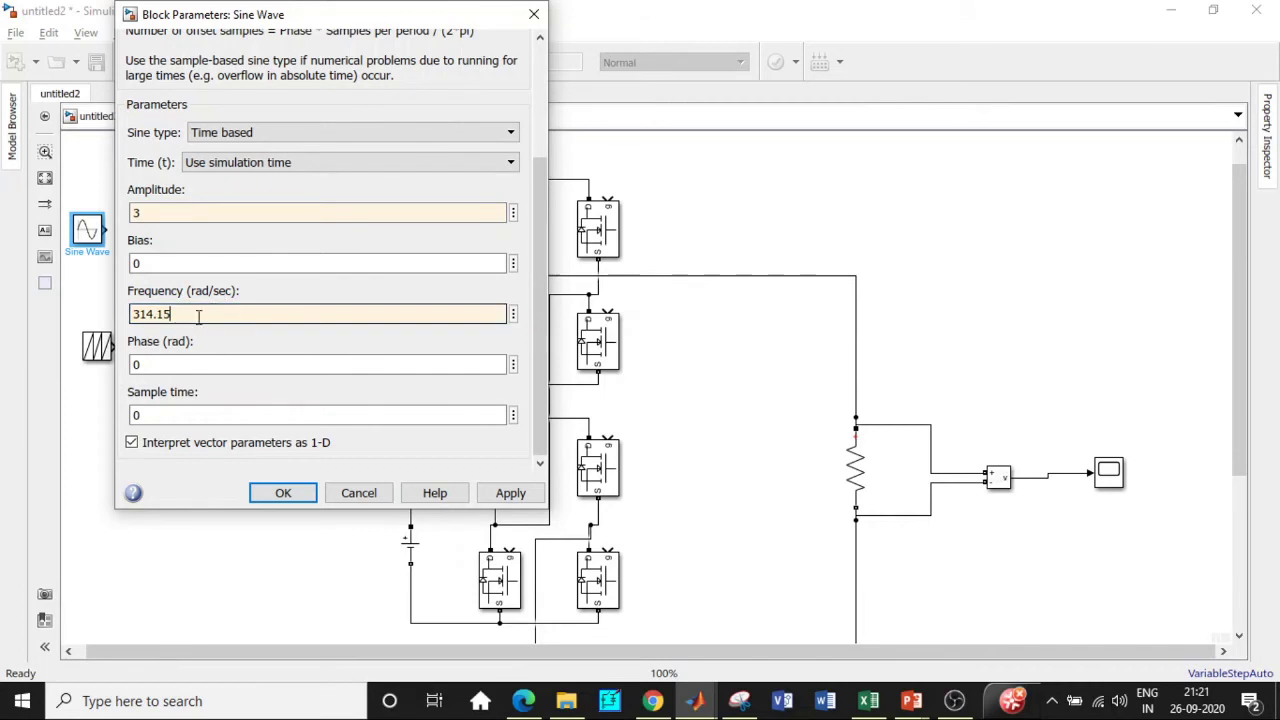
pyautogui.click(284, 495)
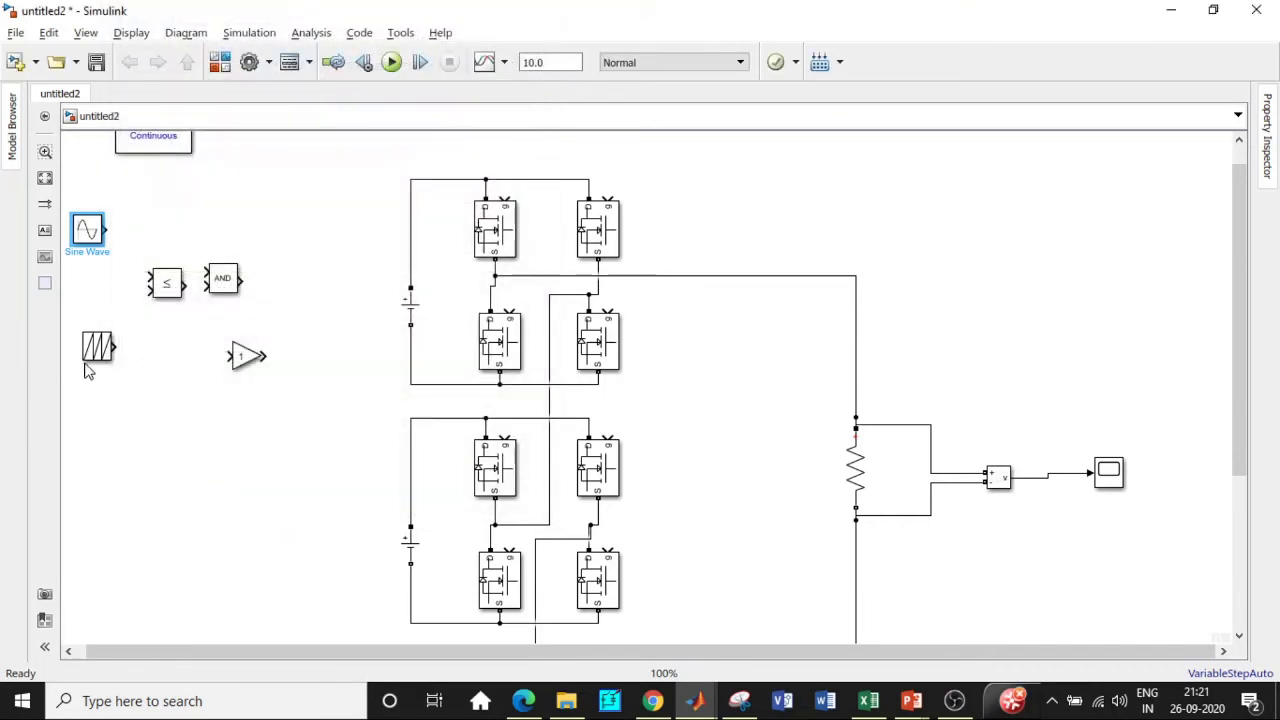
# Step: Place the Repeating Sequence below the Sine Wave and set time values [0 0.5 1]/1000 with output values forming a triangle that starts 0 1
pyautogui.moveTo(107, 344); pyautogui.dragTo(97, 309)
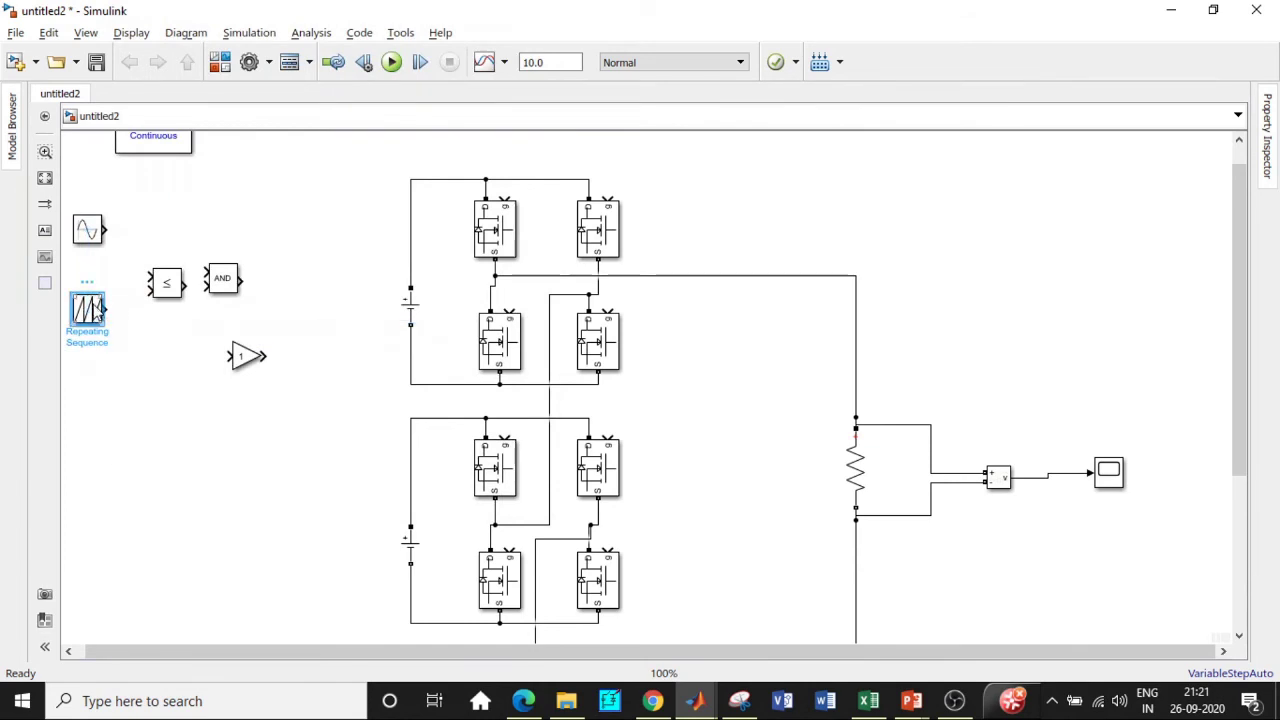
pyautogui.doubleClick(97, 309)
pyautogui.click(155, 301)
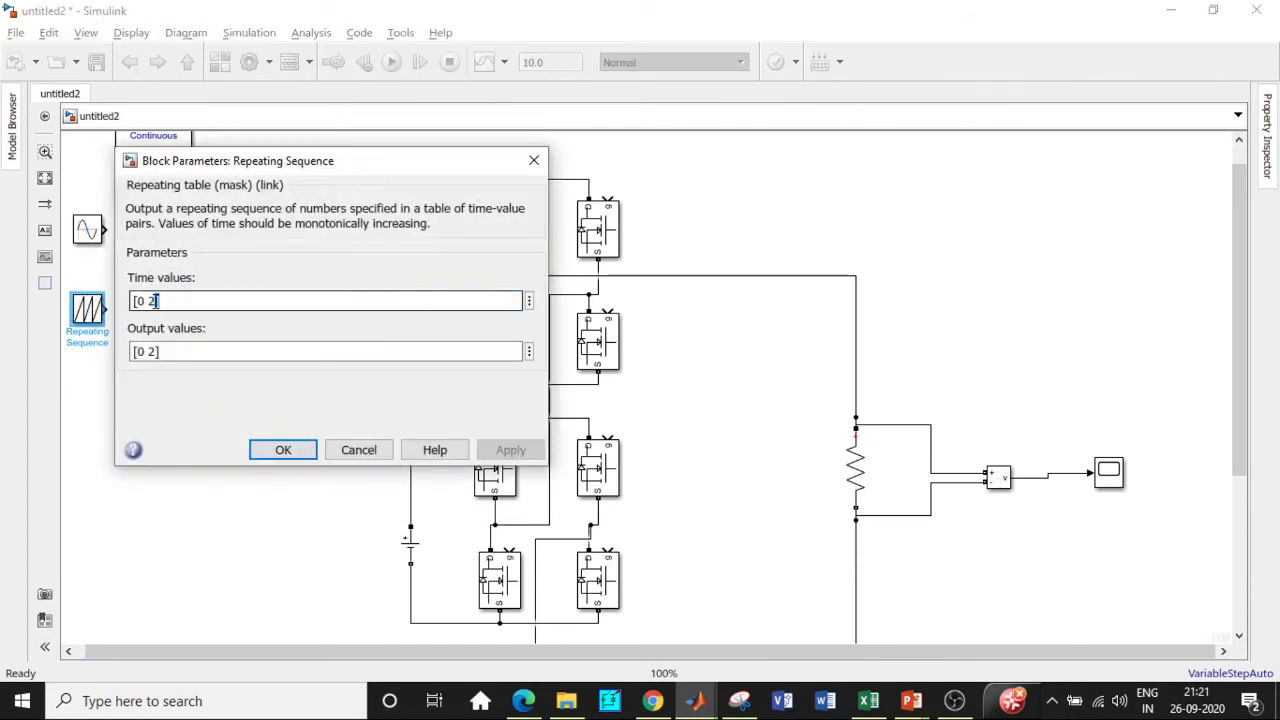
pyautogui.press('BackSpace')
pyautogui.write('0.5 1')
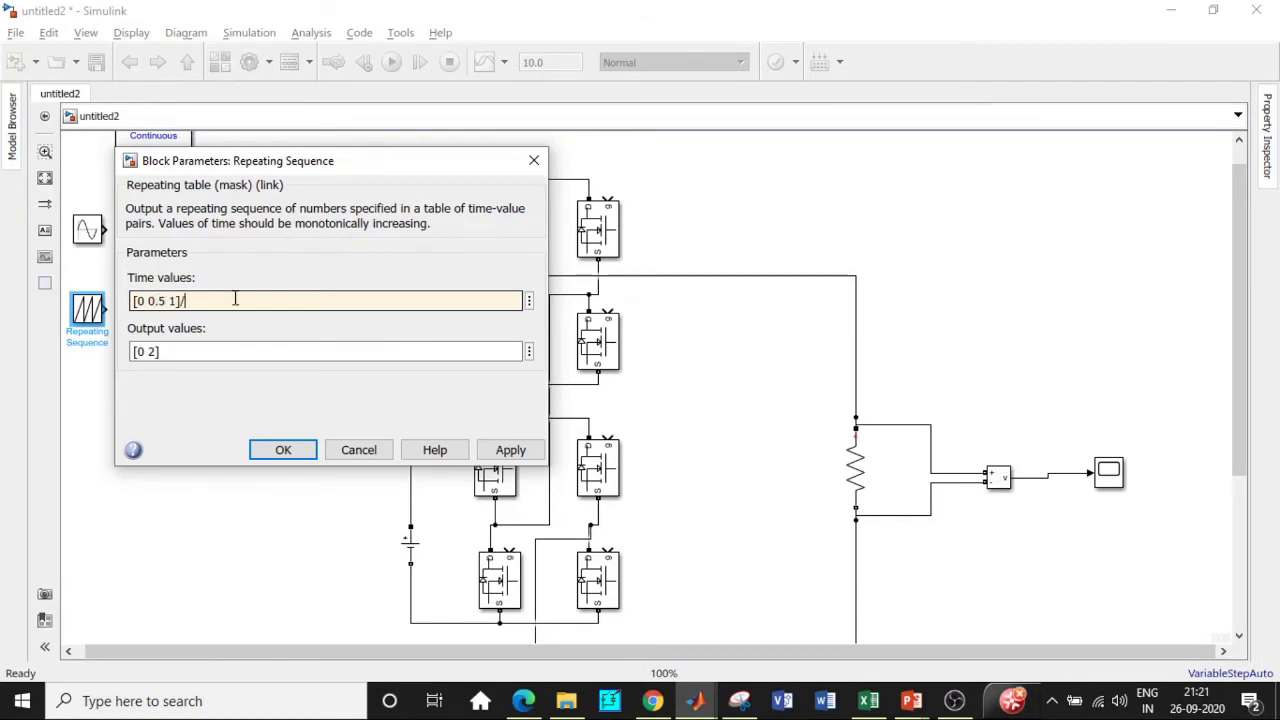
pyautogui.click(180, 351)
pyautogui.click(157, 351)
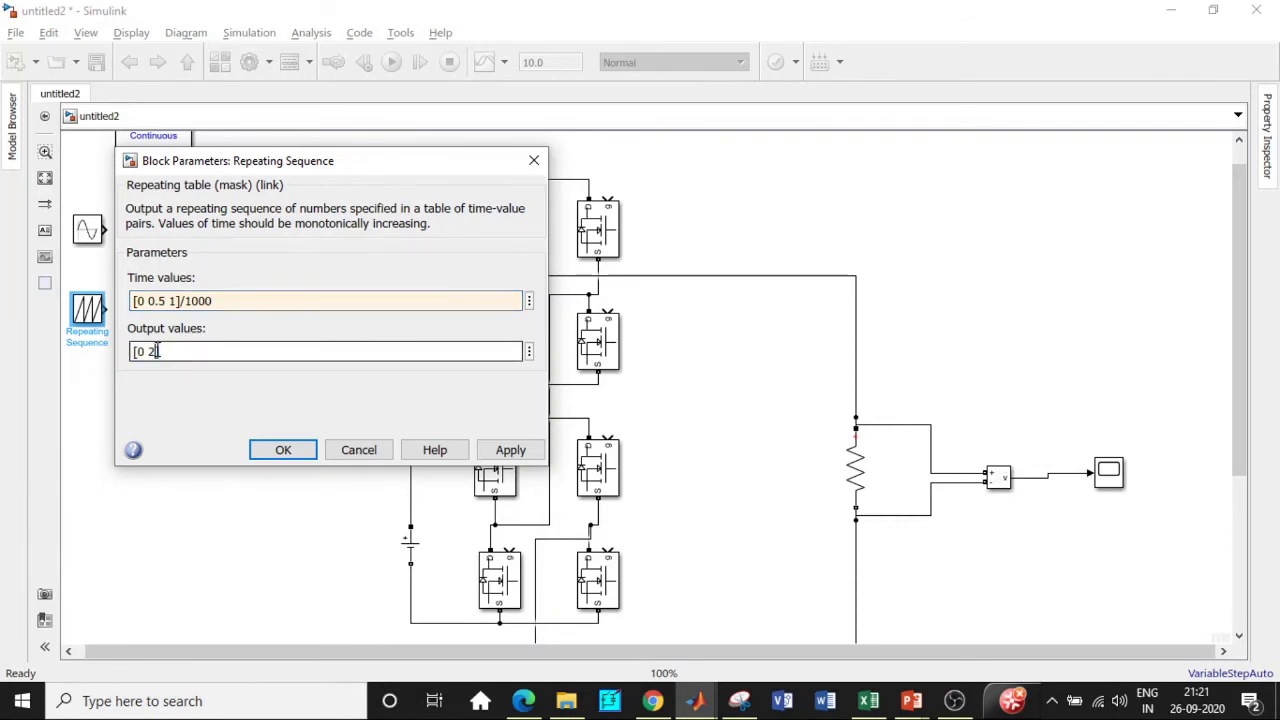
pyautogui.press('BackSpace')
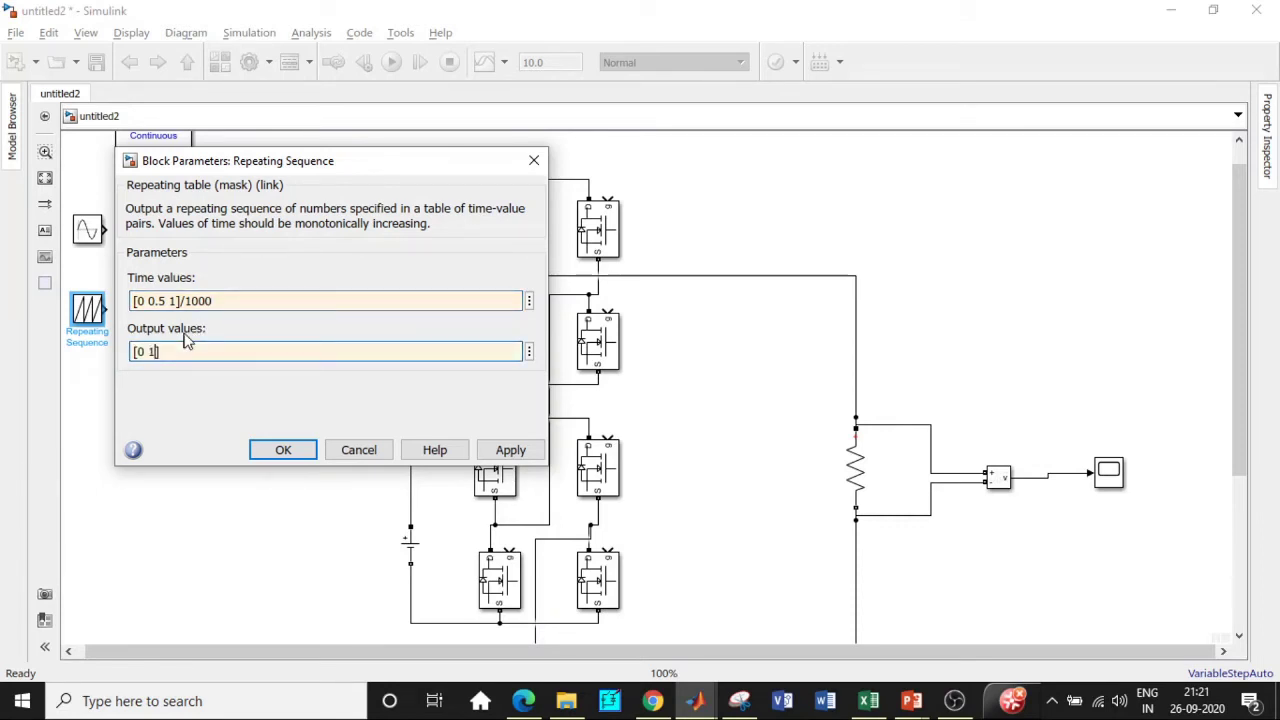
pyautogui.click(280, 451)
# Step: Wire the Sine Wave to the Relational Operator's first input and the Repeating Sequence to its second input
pyautogui.moveTo(106, 308); pyautogui.dragTo(140, 278)
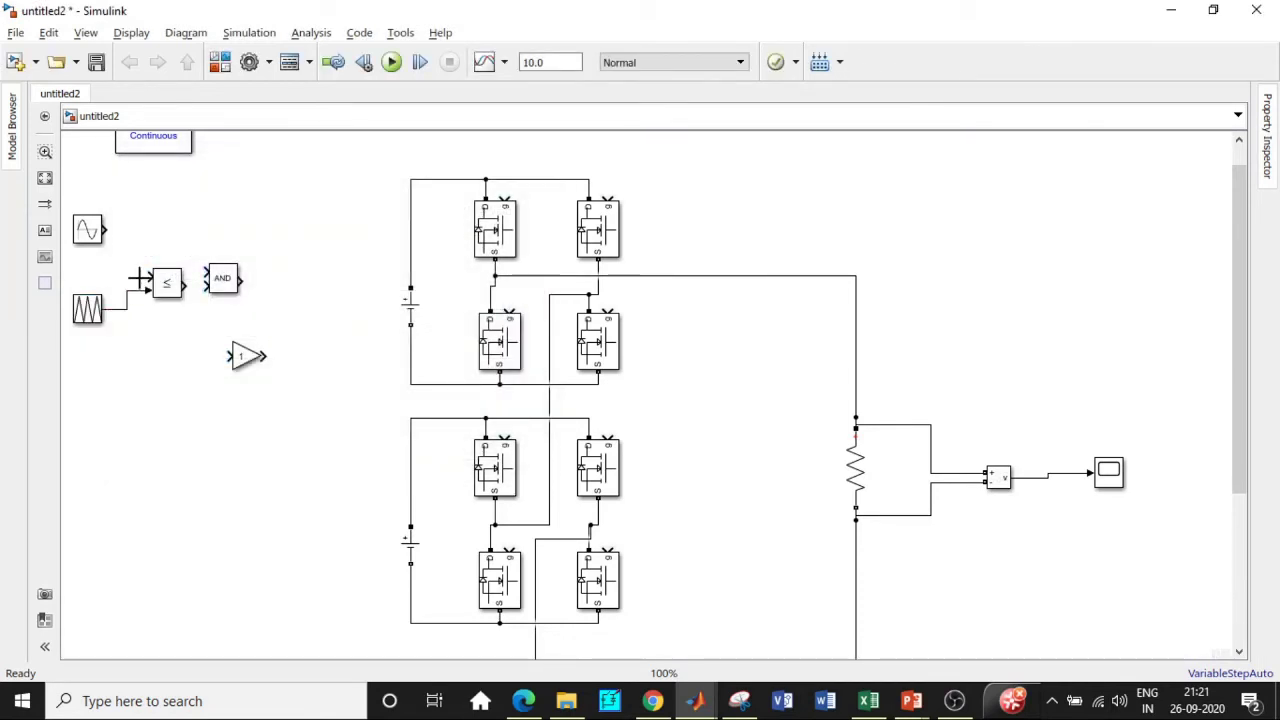
pyautogui.moveTo(108, 229); pyautogui.dragTo(148, 277)
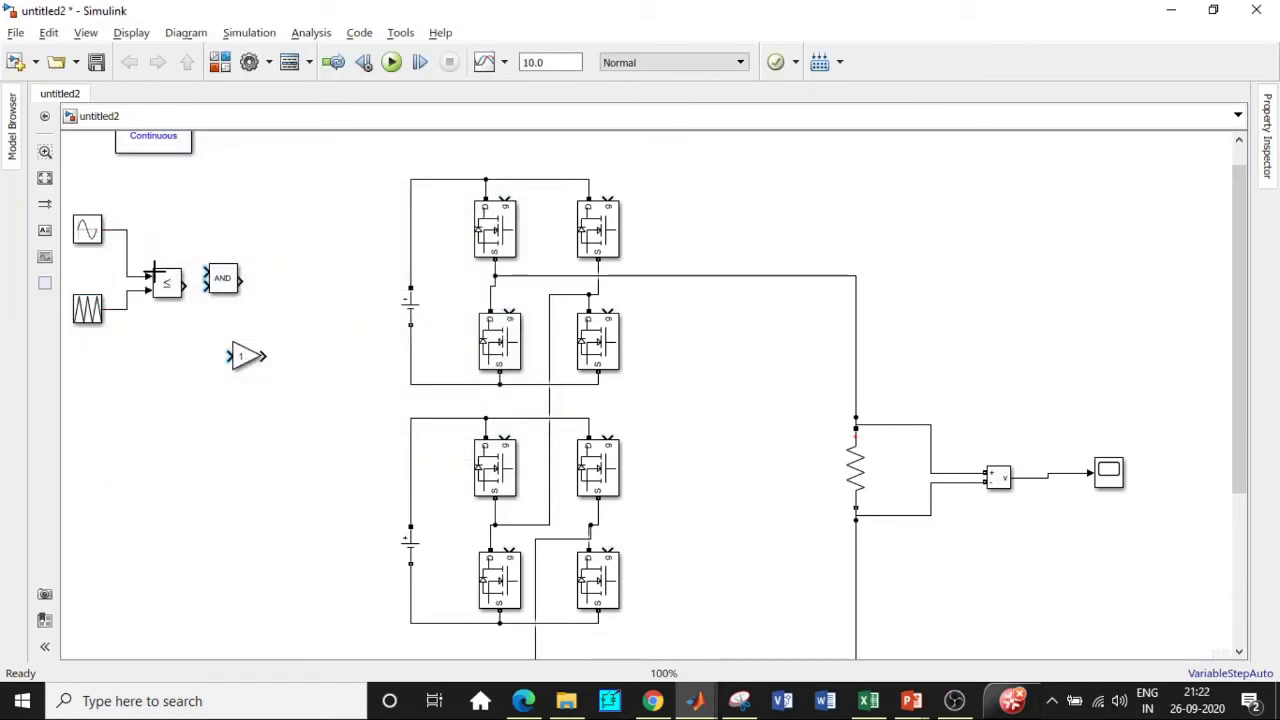
# Step: Change the Logical Operator from AND to NOT and feed it from the Relational Operator's output
pyautogui.click(229, 283)
pyautogui.doubleClick(229, 283)
pyautogui.click(551, 265)
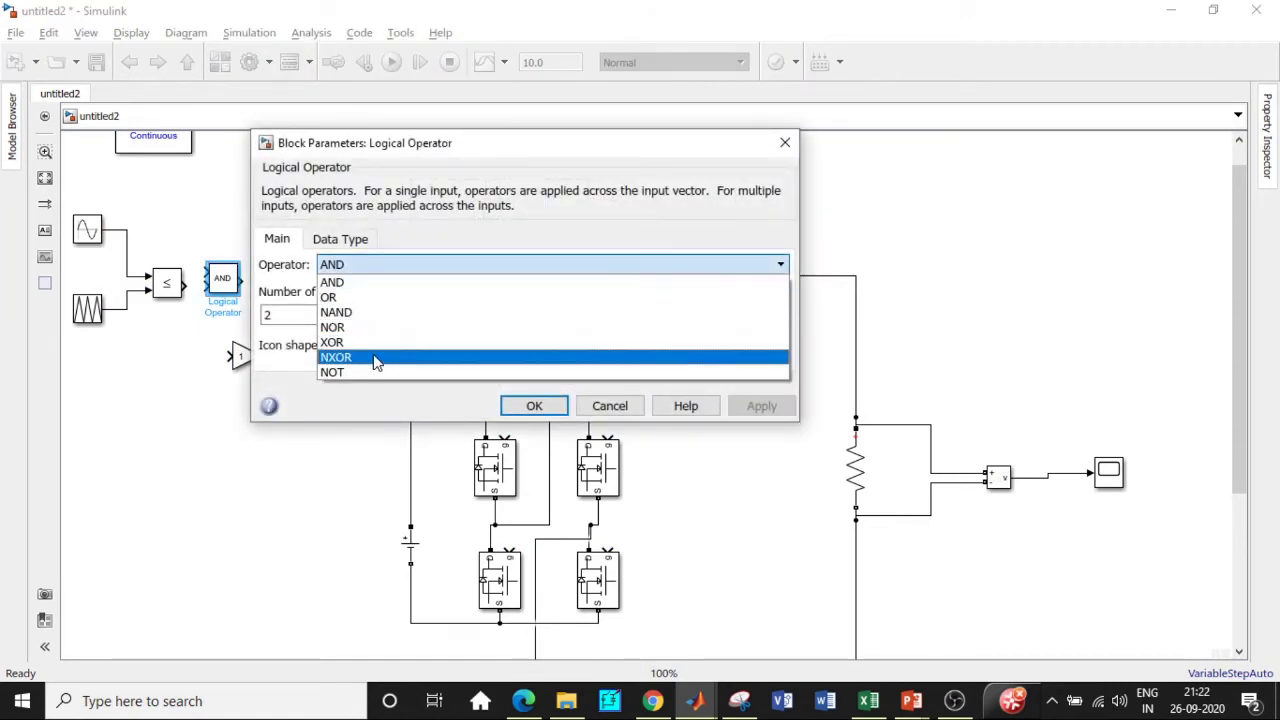
pyautogui.click(377, 360)
pyautogui.click(531, 354)
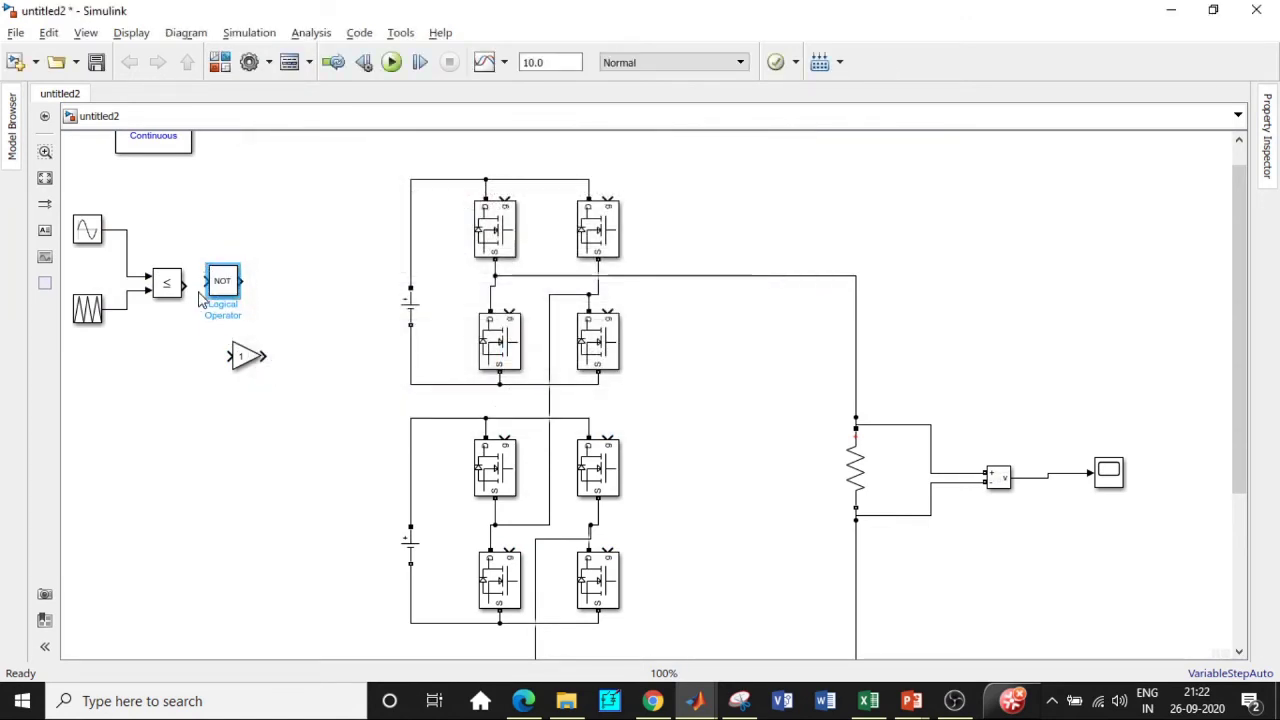
pyautogui.moveTo(188, 284); pyautogui.dragTo(258, 290)
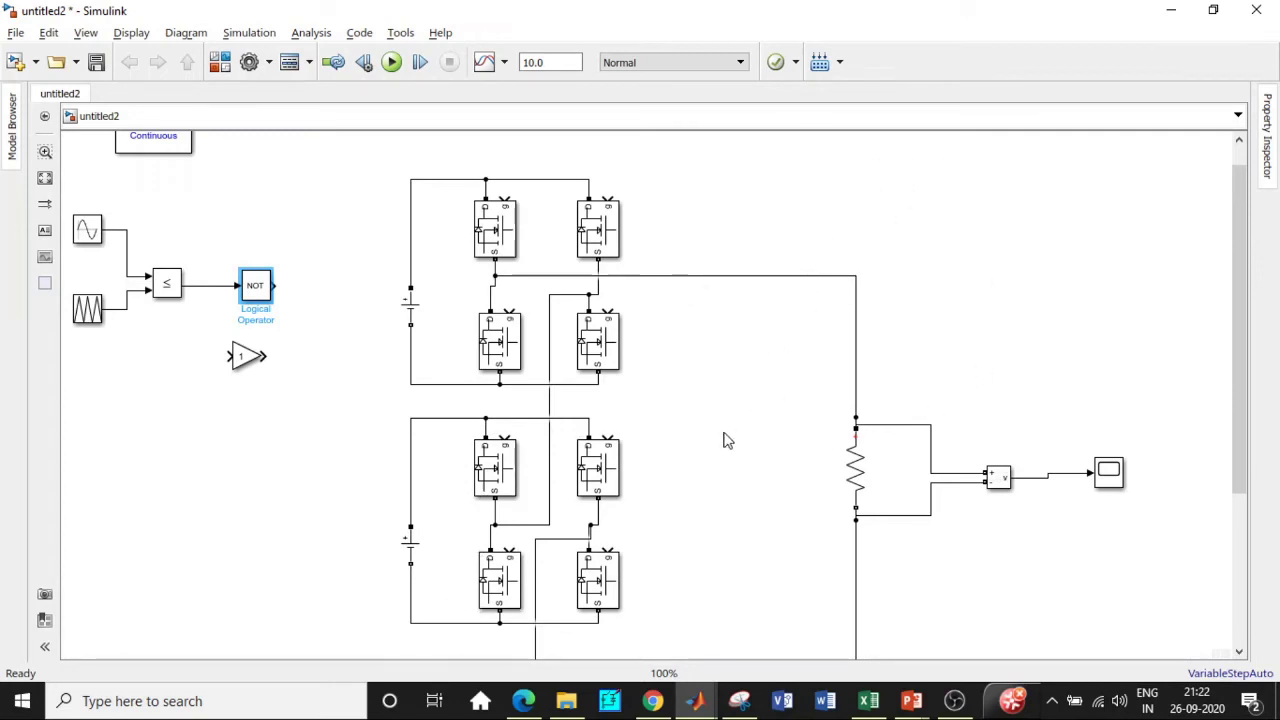
# Step: Connect the NOT output to the gate of the lower-left Mosfet in the top H-bridge
pyautogui.moveTo(1242, 237)
pyautogui.mouseDown()
pyautogui.moveTo(1242, 382)
pyautogui.moveTo(1242, 257)
pyautogui.moveTo(1264, 234)
pyautogui.mouseUp()
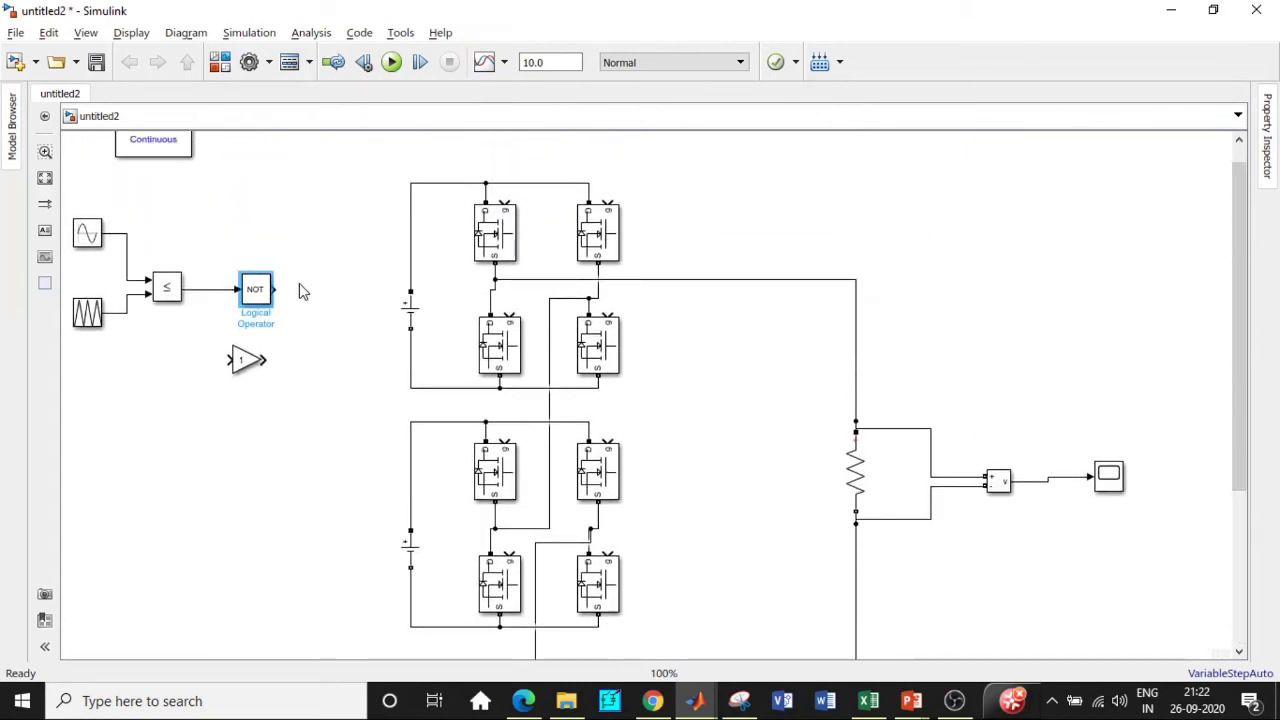
pyautogui.moveTo(281, 296); pyautogui.dragTo(509, 314)
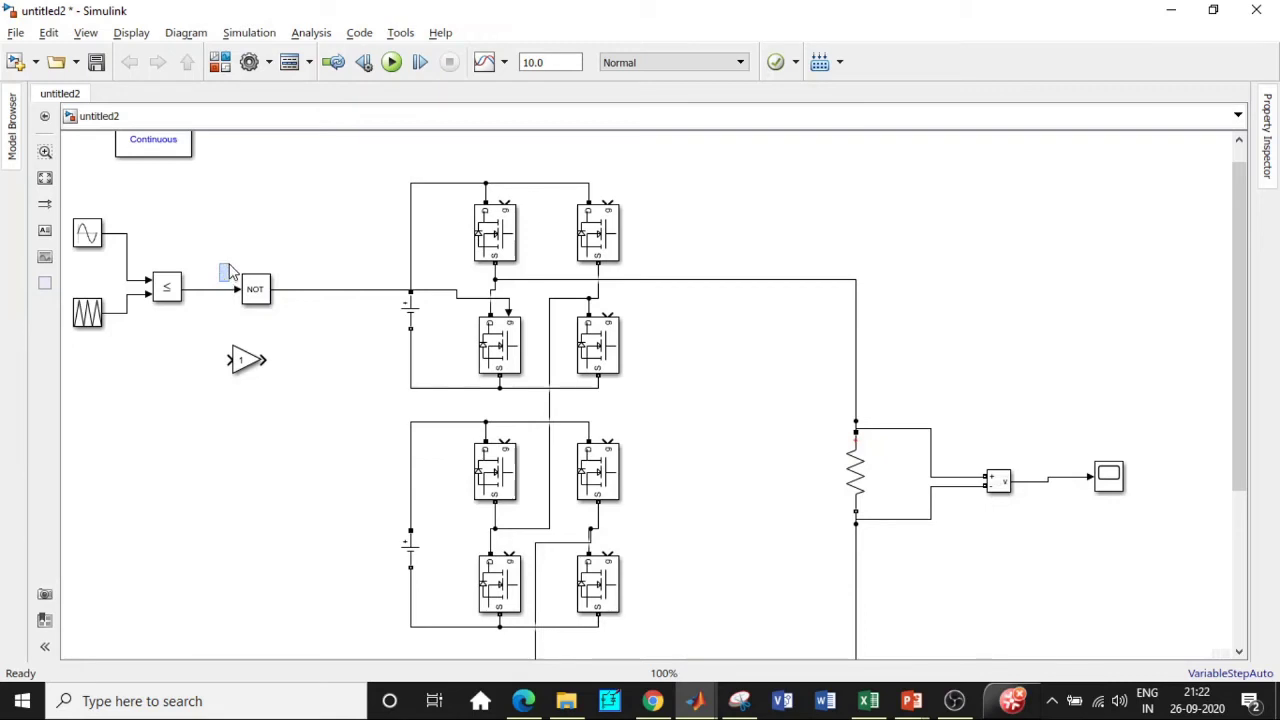
# Step: Branch the Relational Operator's output to the top bridge's upper-left Mosfet gate, and copy the whole control group to the middle bridge's left-leg gates
pyautogui.moveTo(216, 290); pyautogui.dragTo(505, 199)
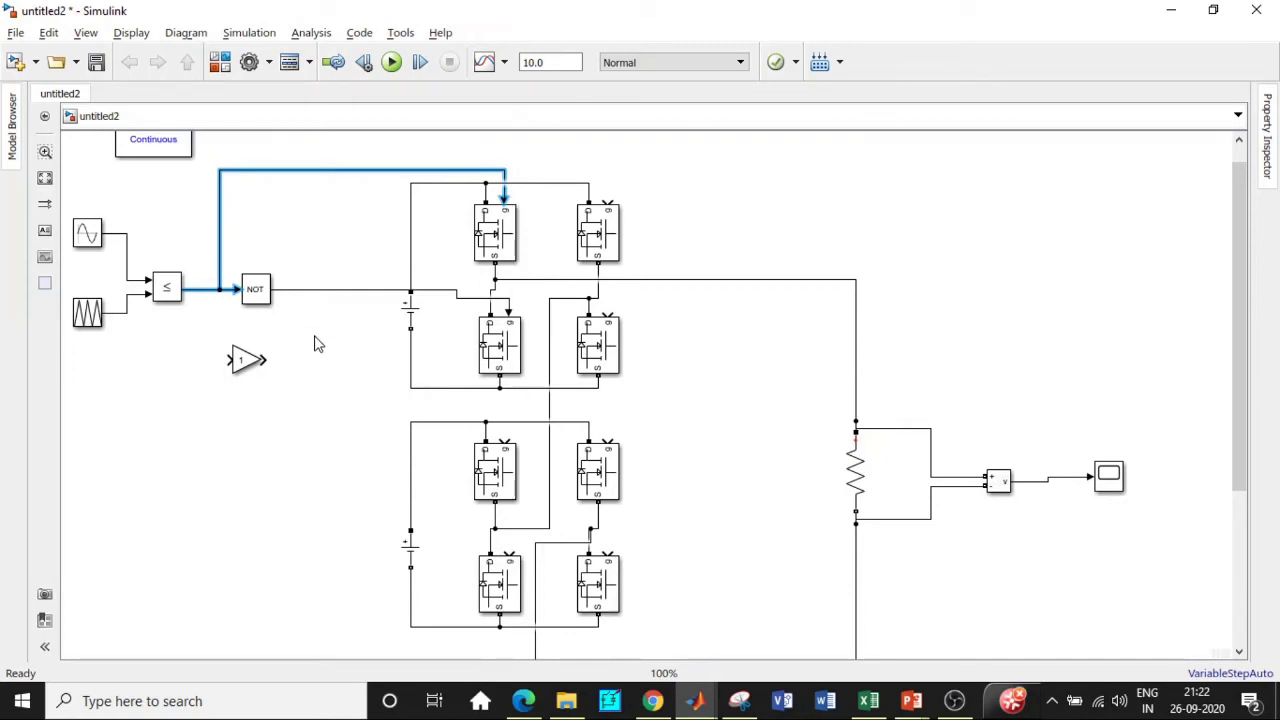
pyautogui.moveTo(310, 338); pyautogui.dragTo(84, 196)
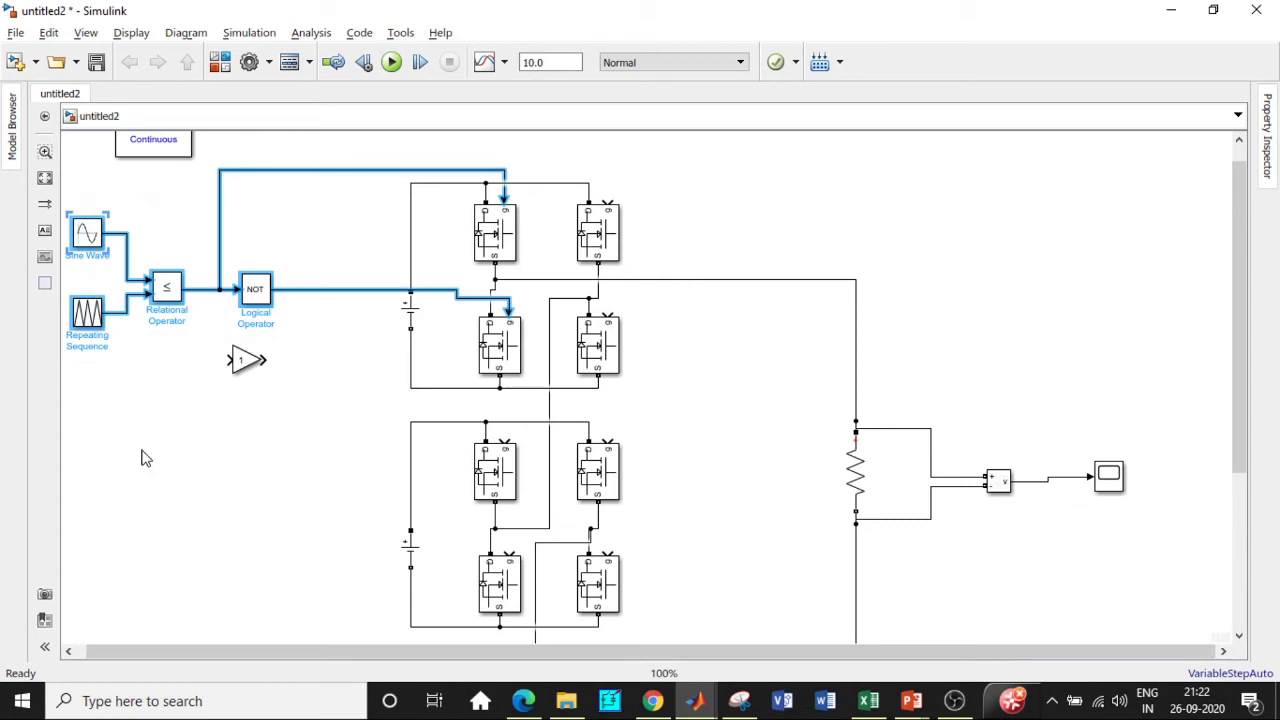
pyautogui.hotkey('ctrl', 'c')
pyautogui.hotkey('ctrl', 'v')
pyautogui.moveTo(98, 280); pyautogui.dragTo(86, 550)
pyautogui.click(510, 432)
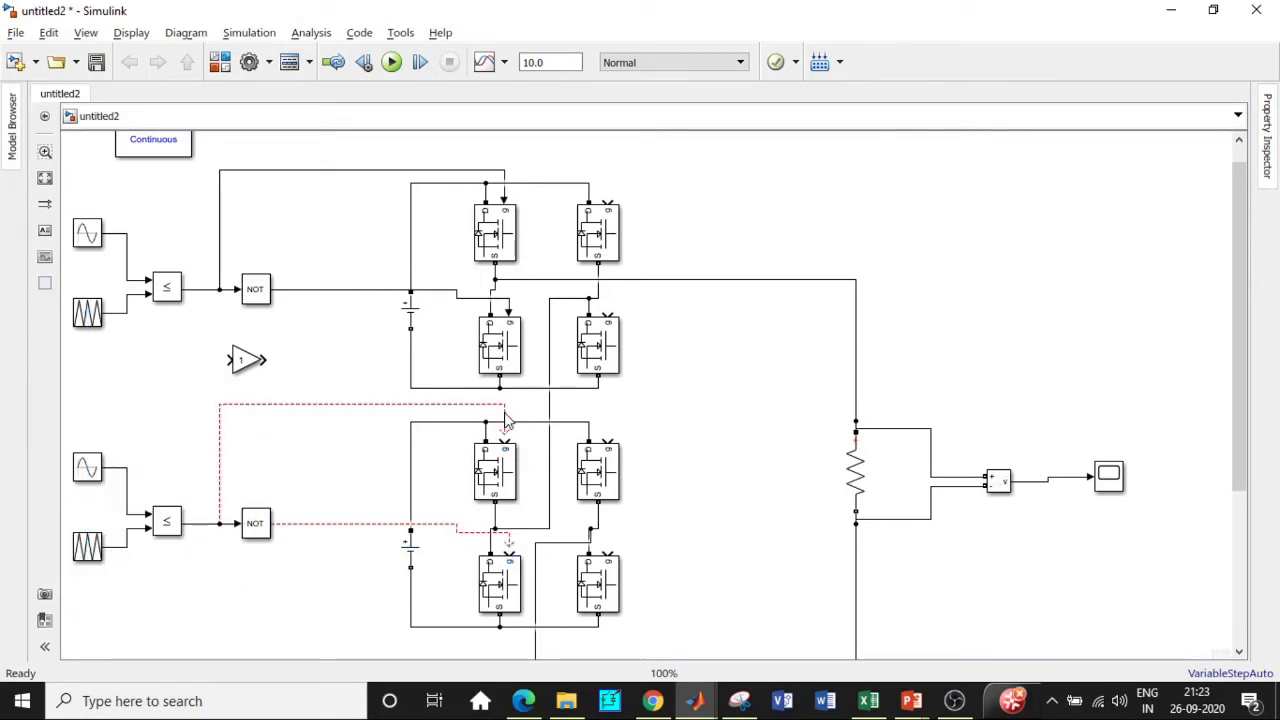
pyautogui.click(504, 437)
pyautogui.click(508, 543)
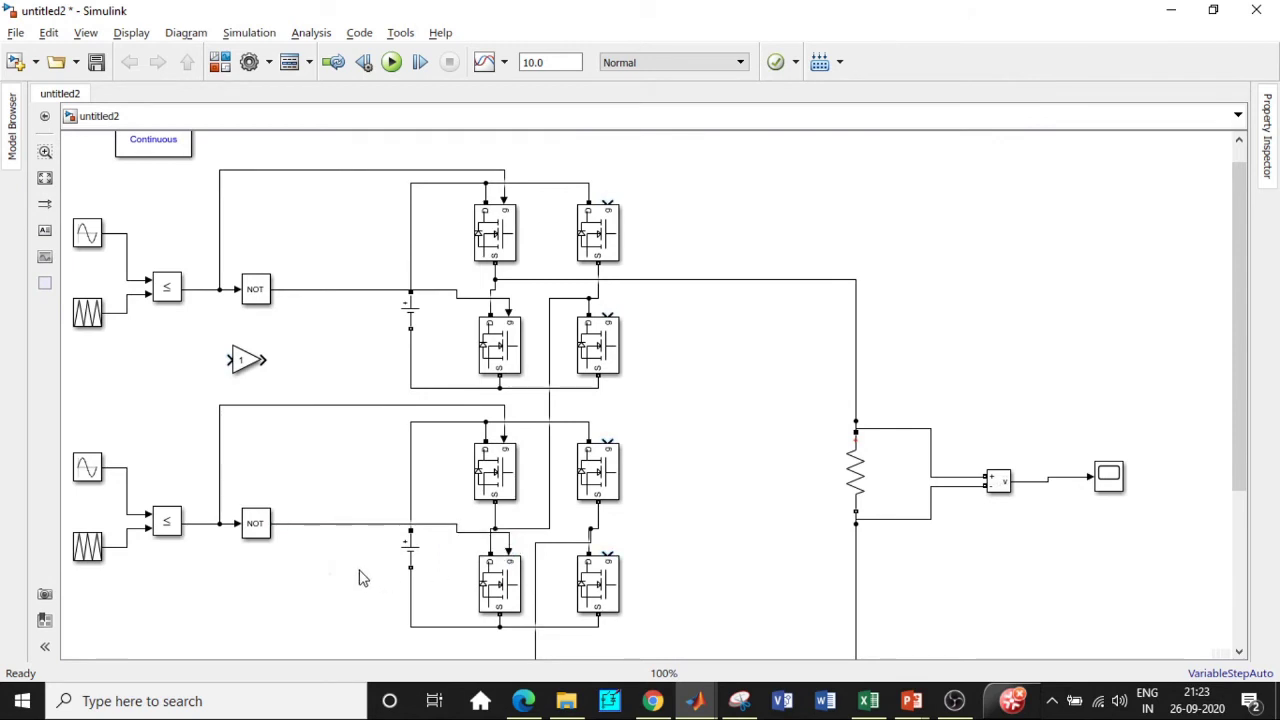
# Step: Set the output values of the middle cell's Repeating Sequence to [1 2 1]
pyautogui.doubleClick(87, 546)
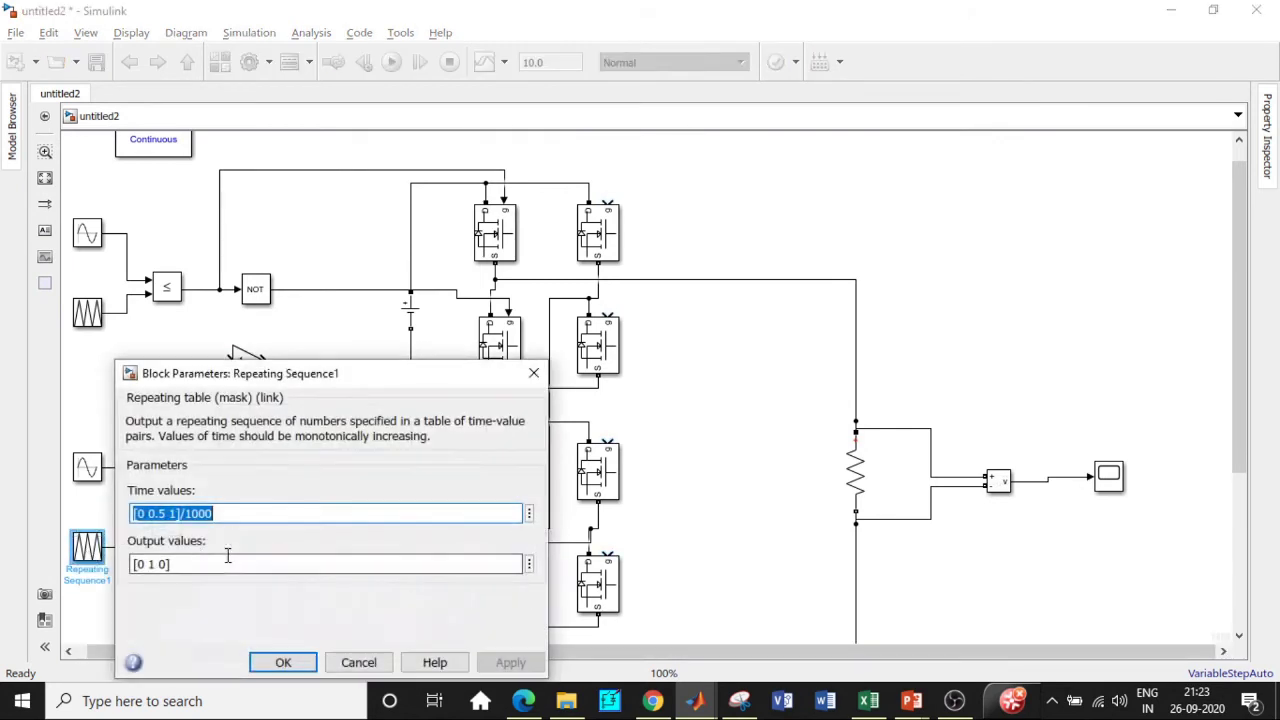
pyautogui.tripleClick(160, 563)
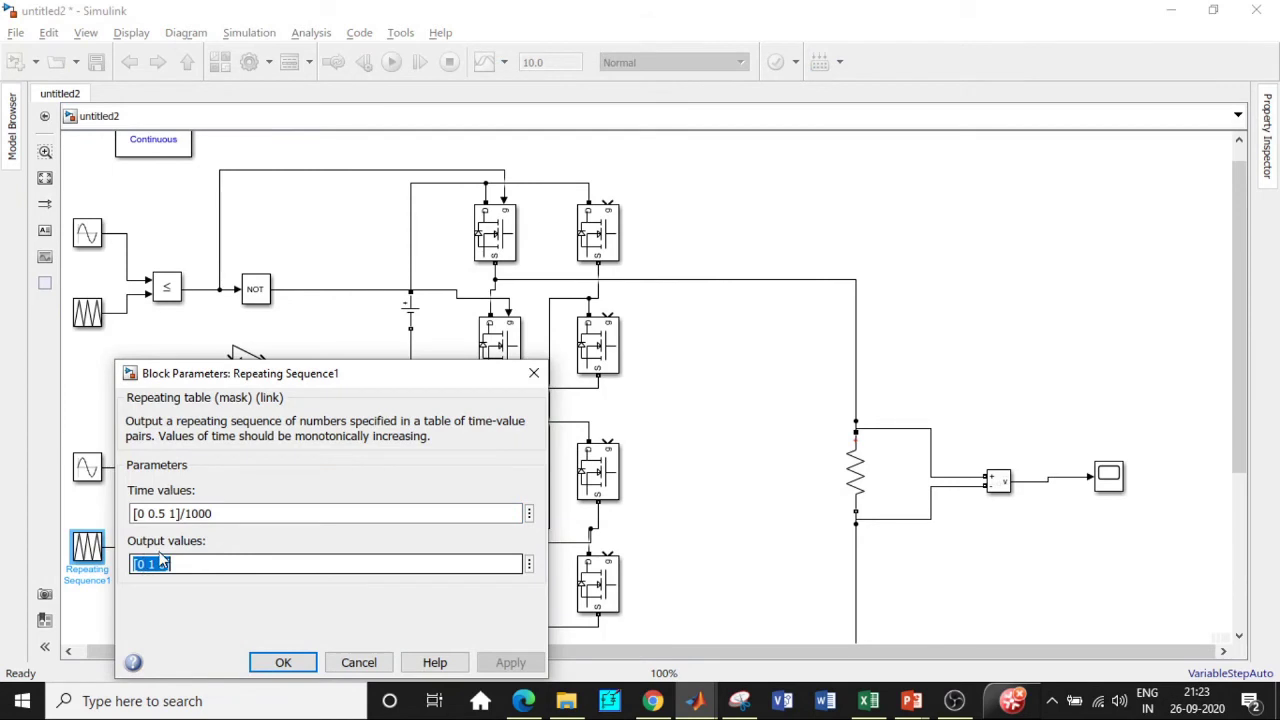
pyautogui.click(145, 564)
pyautogui.press('BackSpace')
pyautogui.write('1 2')
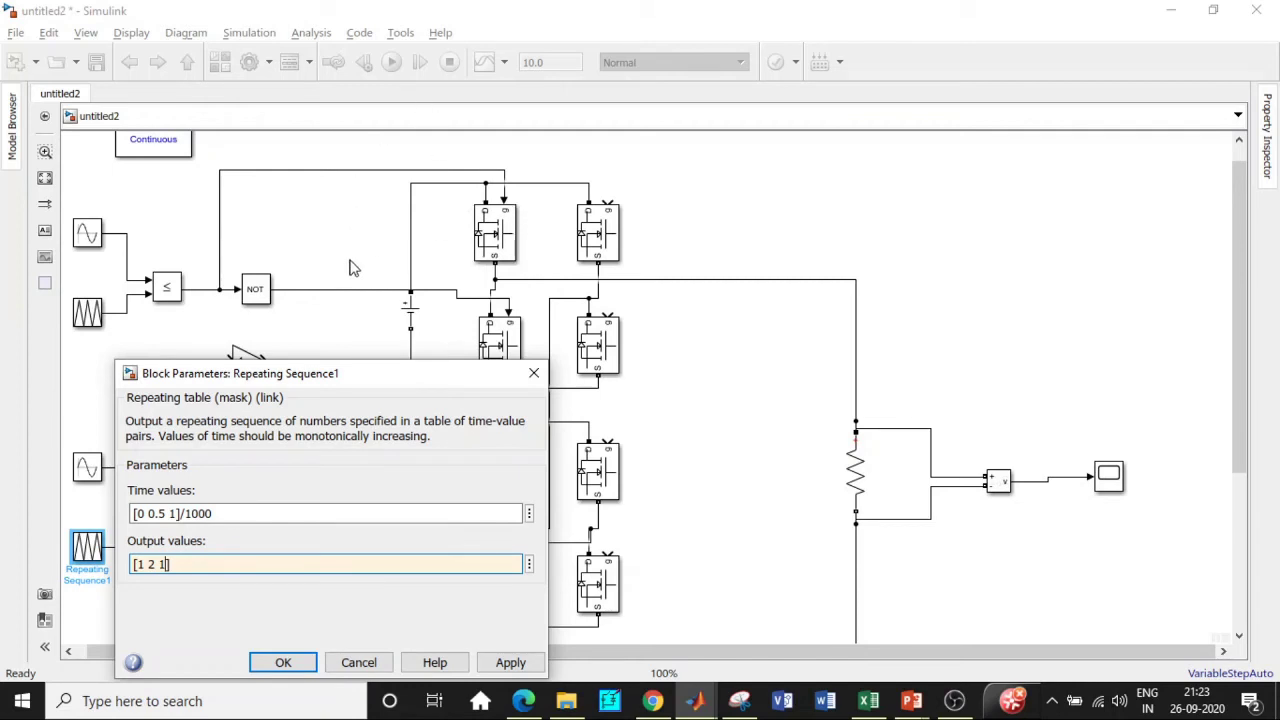
pyautogui.click(277, 660)
# Step: Copy the middle cell's sine, triangle, Relational Operator and NOT group to the bottom H-bridge, attaching its outputs to the left-leg Mosfet gates
pyautogui.moveTo(1238, 335); pyautogui.dragTo(1251, 451)
pyautogui.moveTo(329, 426); pyautogui.dragTo(79, 251)
pyautogui.hotkey('ctrl', 'c')
pyautogui.hotkey('ctrl', 'v')
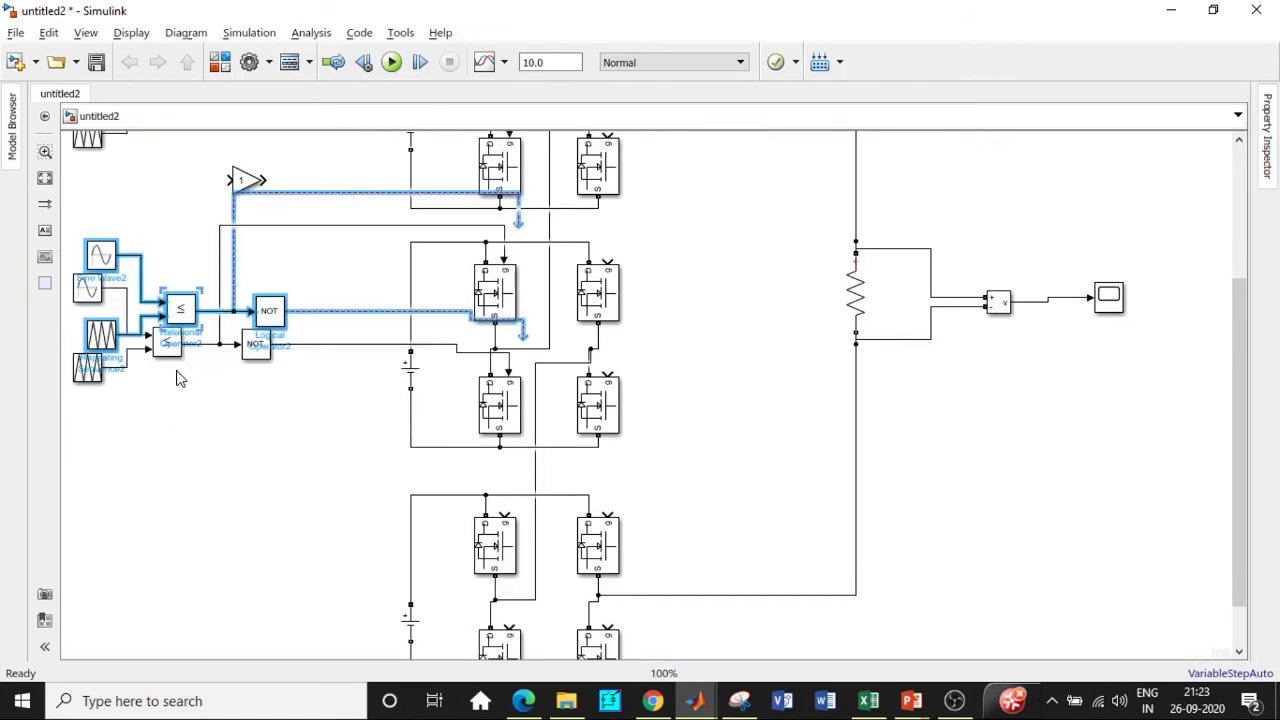
pyautogui.moveTo(180, 312); pyautogui.dragTo(166, 604)
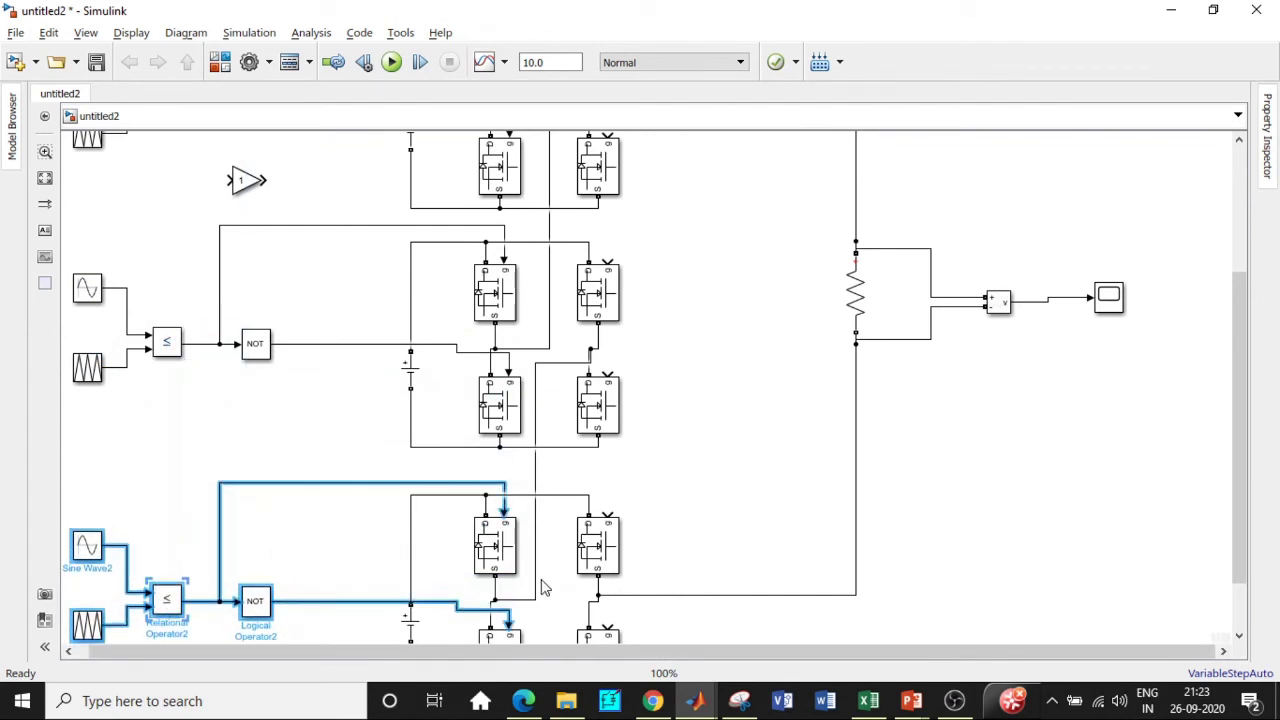
# Step: Set the output values of the bottom cell's Repeating Sequence to [2 3 2]
pyautogui.scroll(-2, 1236, 470)
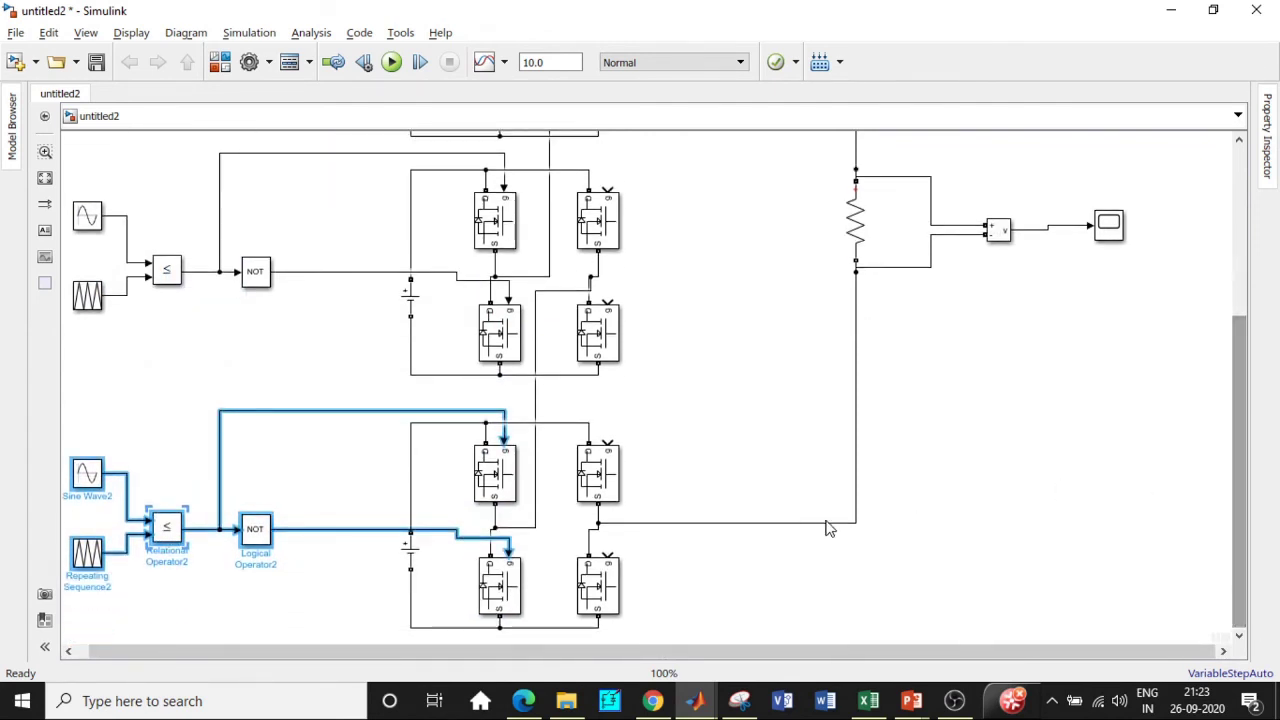
pyautogui.click(305, 492)
pyautogui.doubleClick(86, 558)
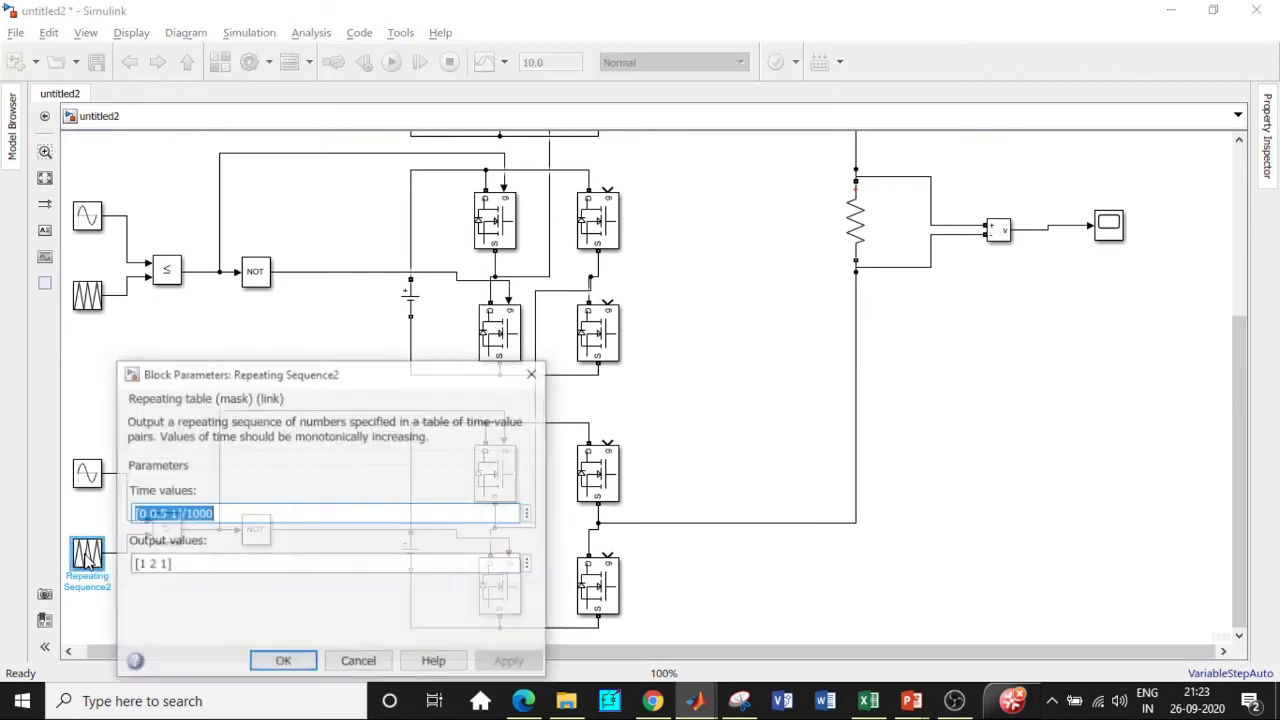
pyautogui.click(142, 566)
pyautogui.doubleClick(142, 566)
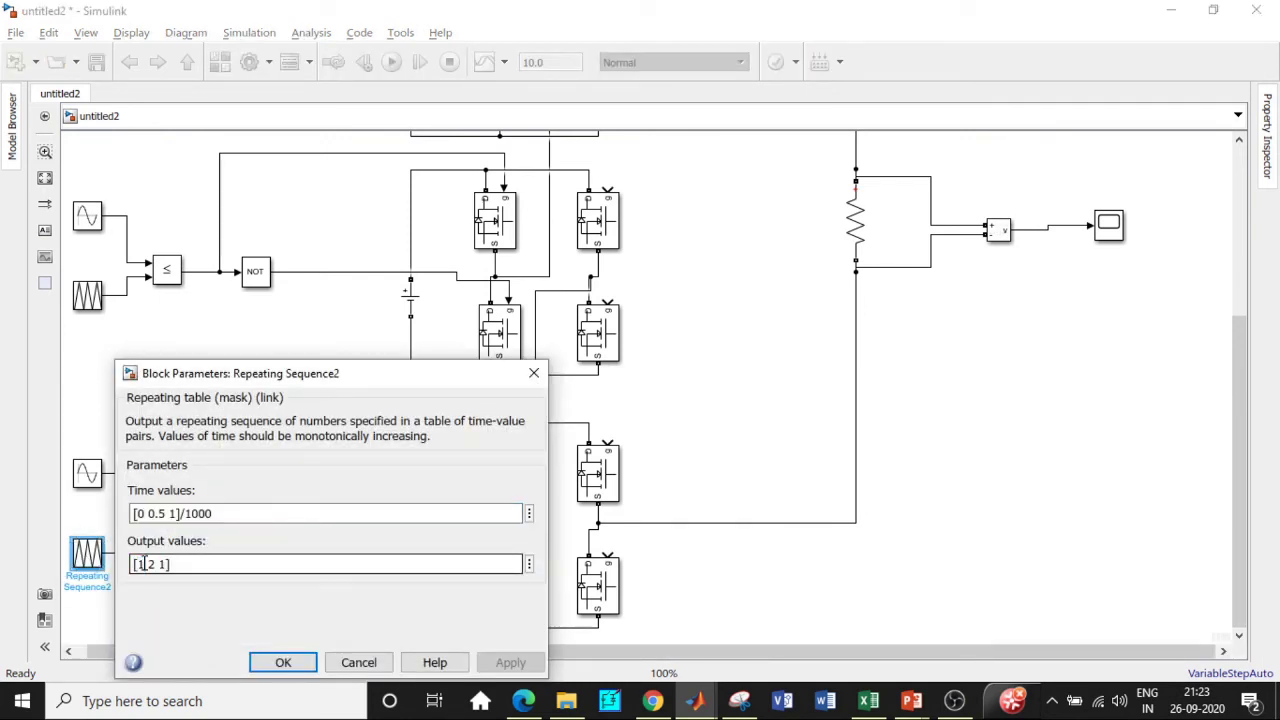
pyautogui.write('2 3')
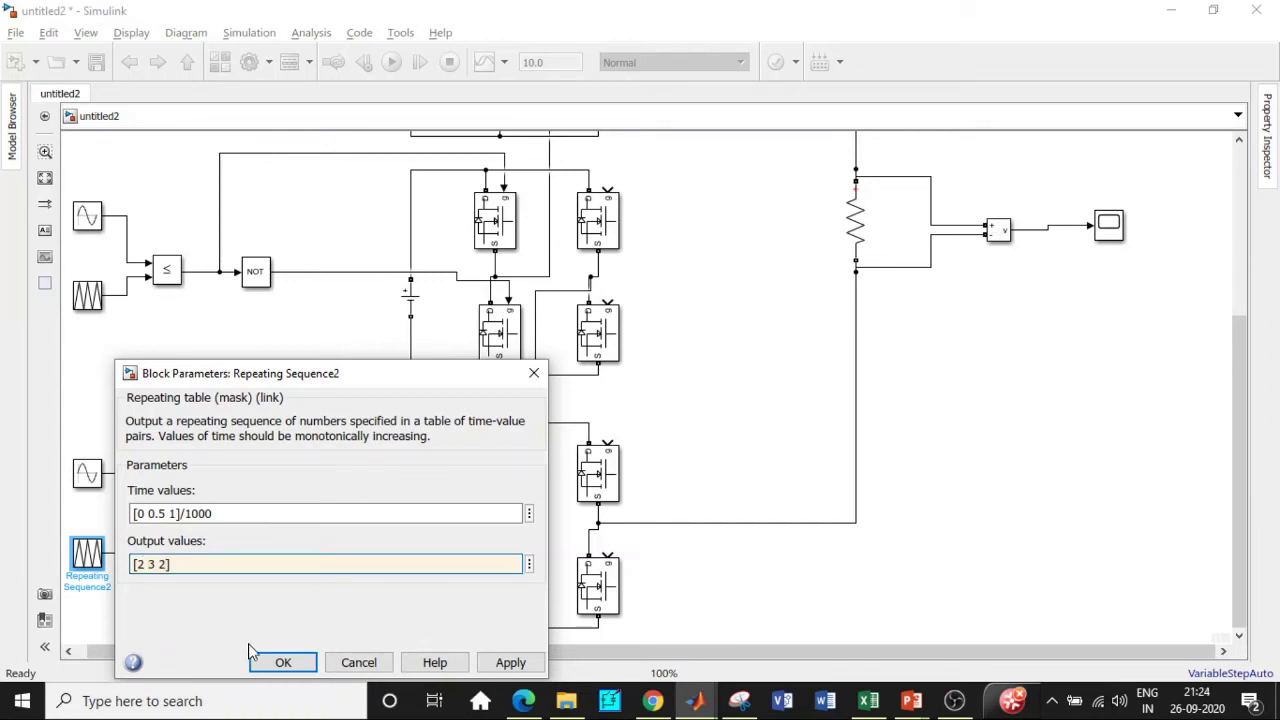
pyautogui.click(283, 662)
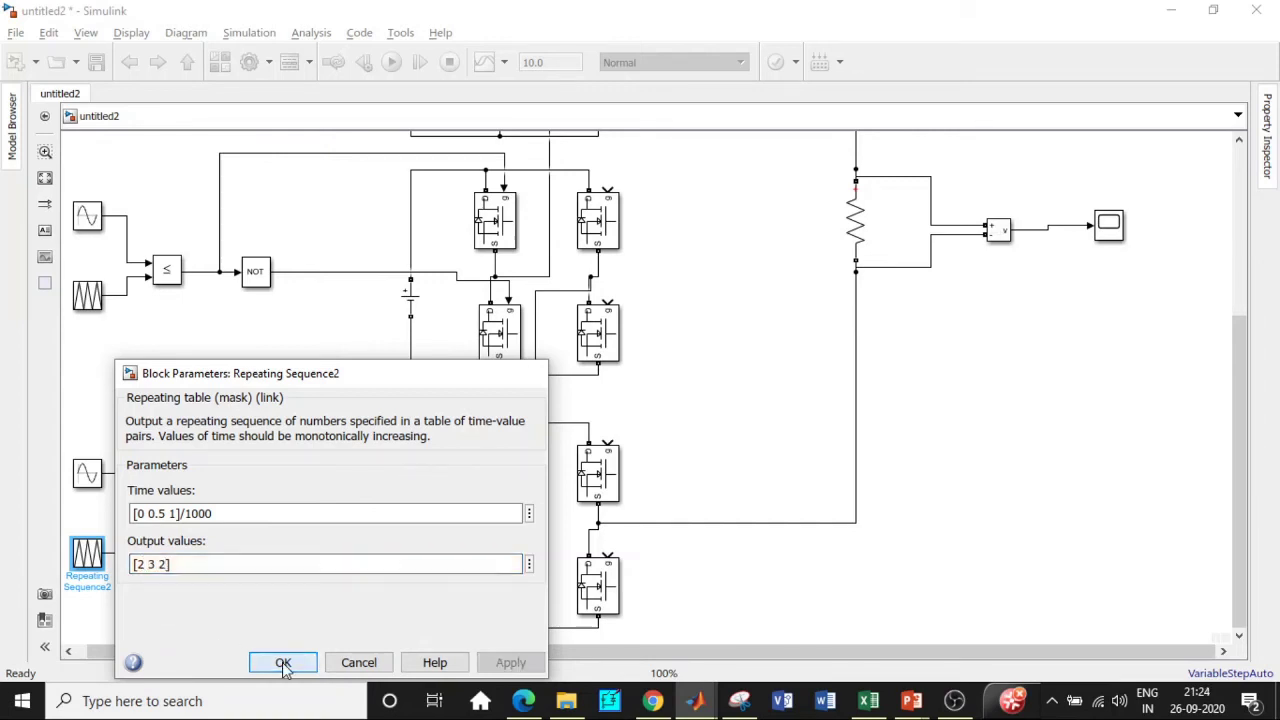
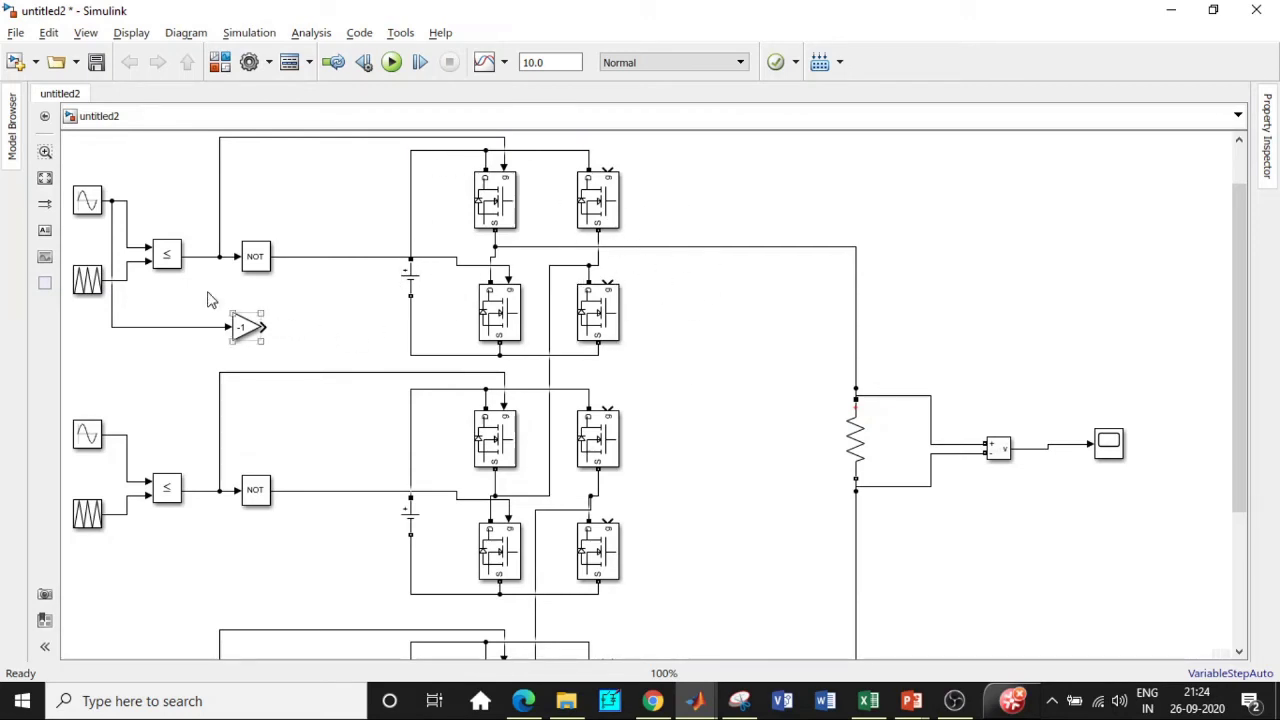
# Step: Move the -1 Gain below the top Relational Operator and place copies of the Relational Operator and NOT blocks to its right
pyautogui.moveTo(242, 326); pyautogui.dragTo(180, 312)
pyautogui.click(170, 255)
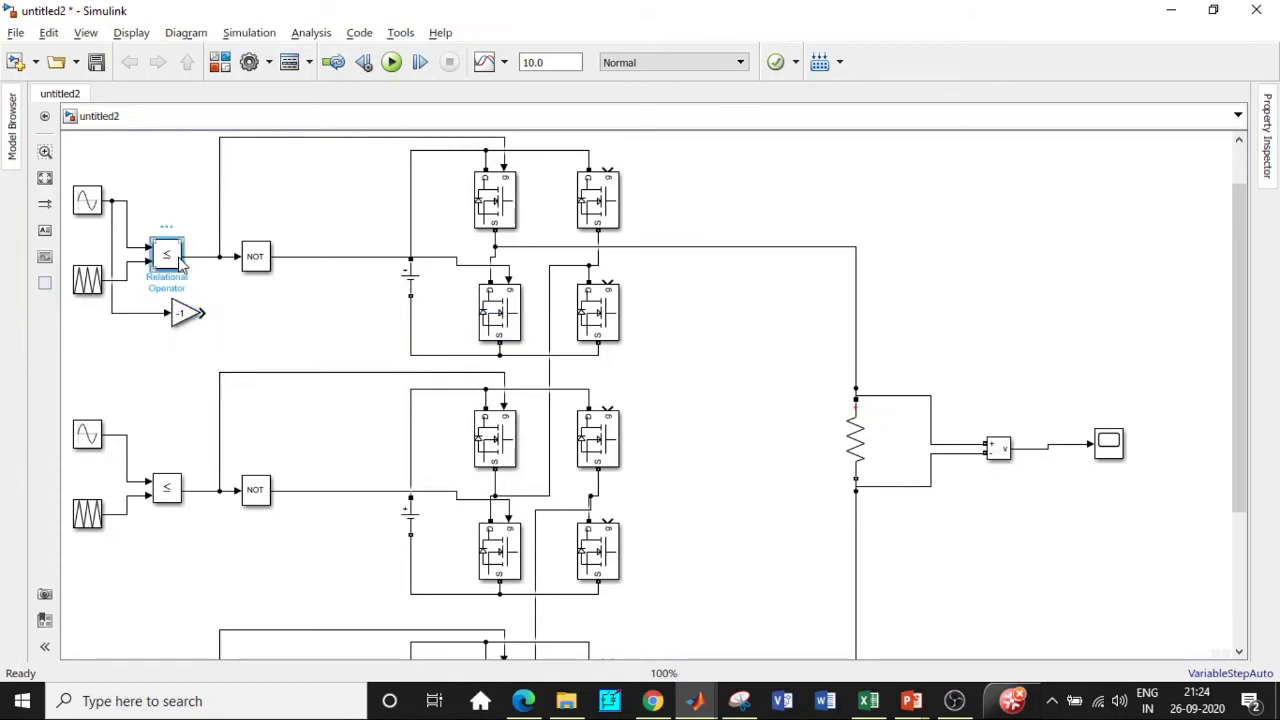
pyautogui.hotkey('ctrl', 'v')
pyautogui.moveTo(188, 277); pyautogui.dragTo(265, 329)
pyautogui.click(255, 256)
pyautogui.hotkey('ctrl', 'c')
pyautogui.hotkey('ctrl', 'v')
pyautogui.moveTo(268, 272); pyautogui.dragTo(327, 322)
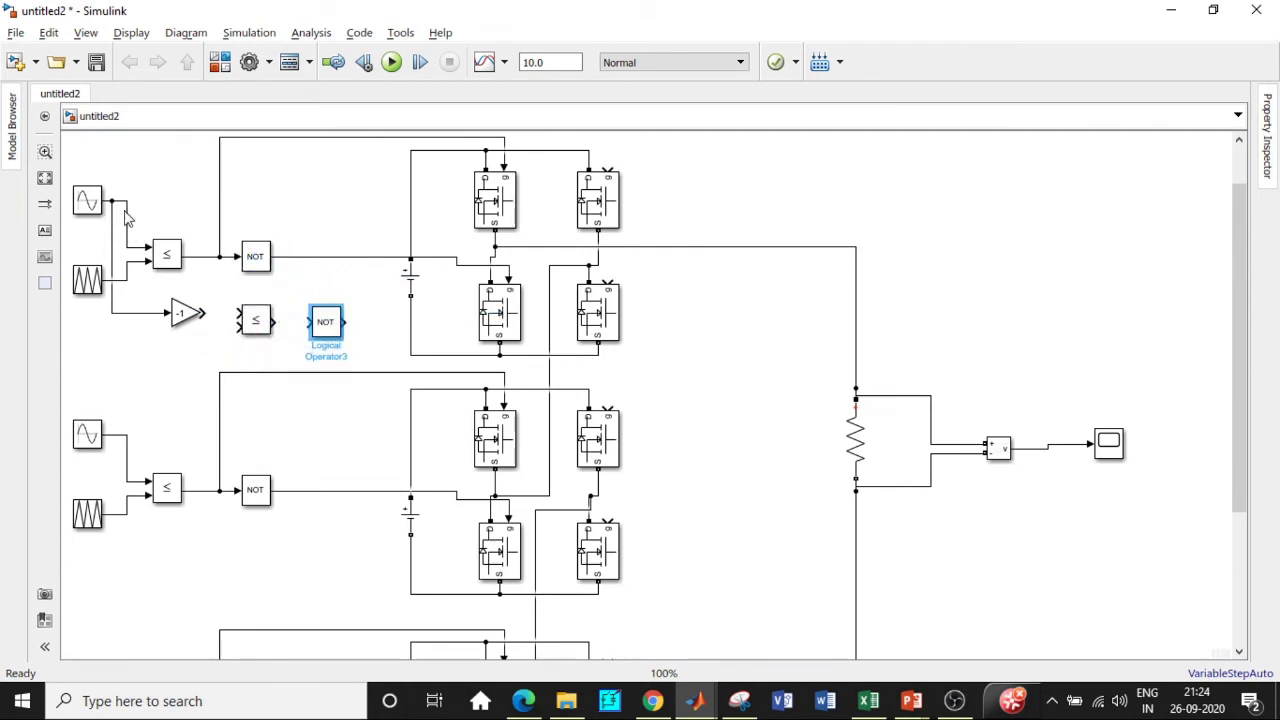
# Step: Wire the Gain and top triangle through the copied Relational Operator to the top bridge's upper-right gate, and through NOT to its lower-right gate
pyautogui.moveTo(204, 313)
pyautogui.mouseDown()
pyautogui.moveTo(240, 315)
pyautogui.moveTo(114, 323)
pyautogui.moveTo(118, 282)
pyautogui.mouseUp()
pyautogui.moveTo(274, 321)
pyautogui.mouseDown()
pyautogui.moveTo(554, 276)
pyautogui.moveTo(607, 280)
pyautogui.mouseUp()
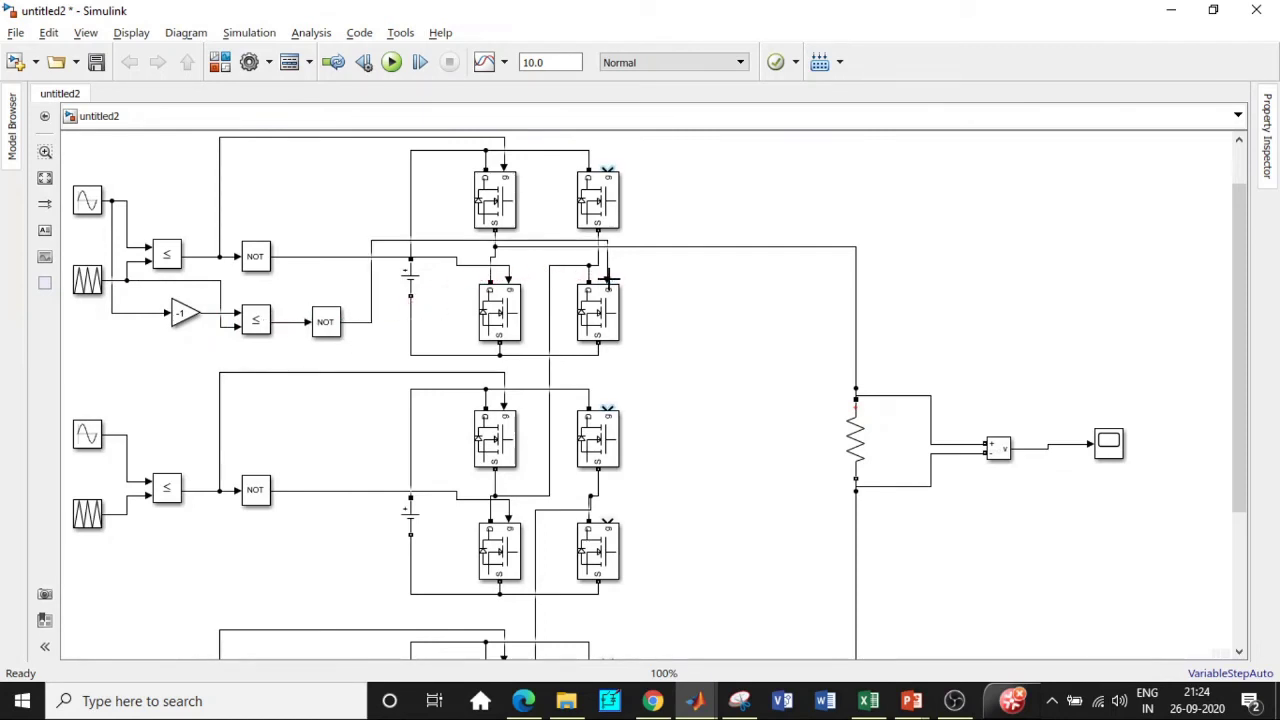
pyautogui.moveTo(289, 327); pyautogui.dragTo(607, 170)
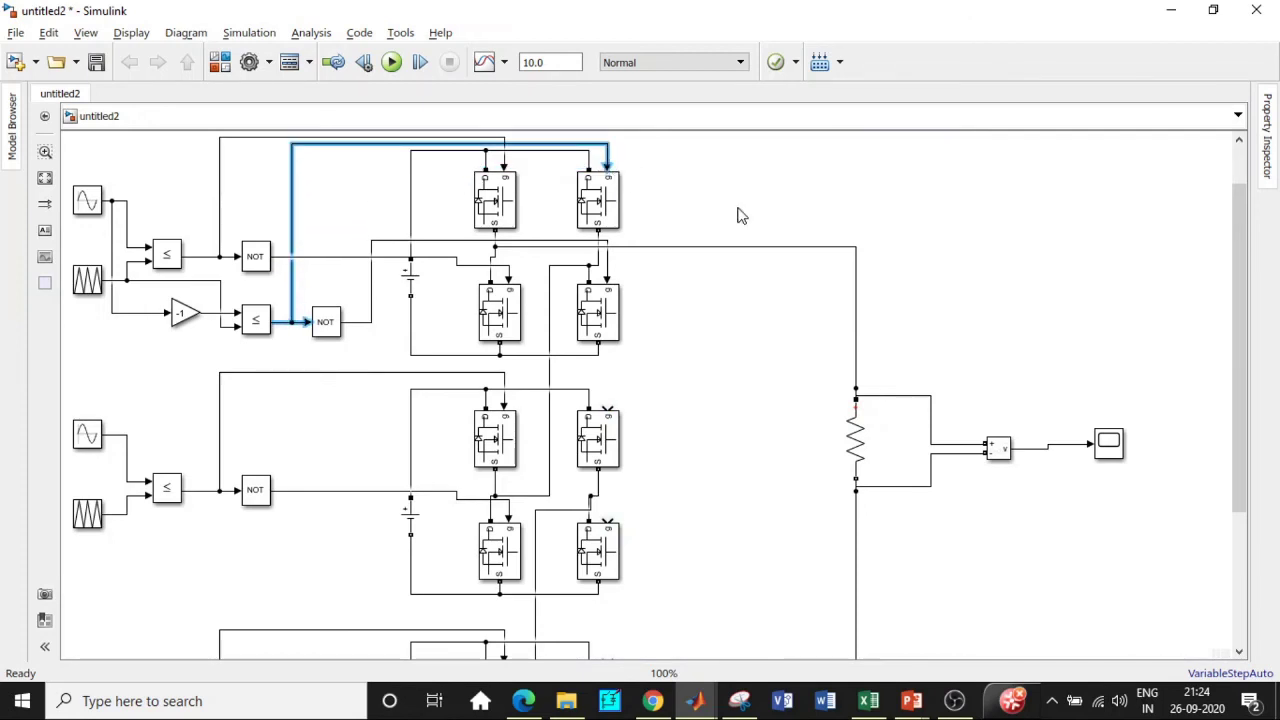
# Step: Copy the second Relational Operator and NOT pair of the top cell to the space above the middle cell's control blocks
pyautogui.moveTo(1243, 245); pyautogui.dragTo(1183, 292)
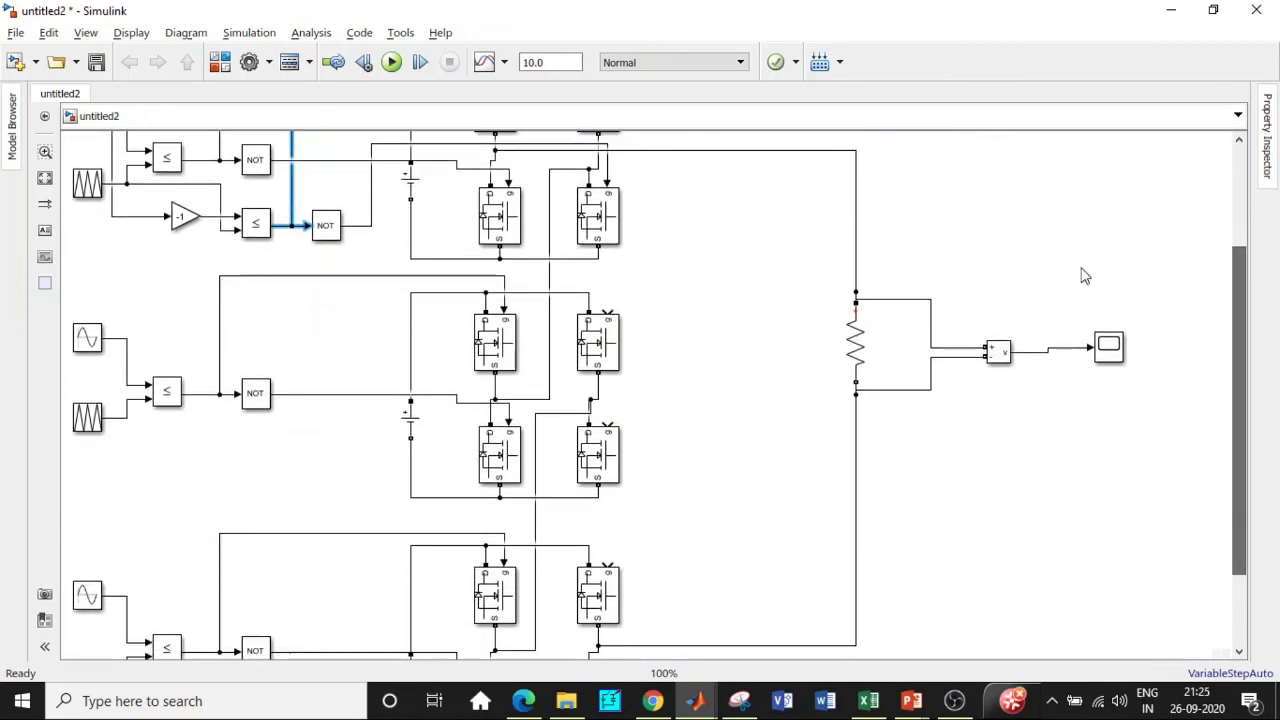
pyautogui.click(255, 224)
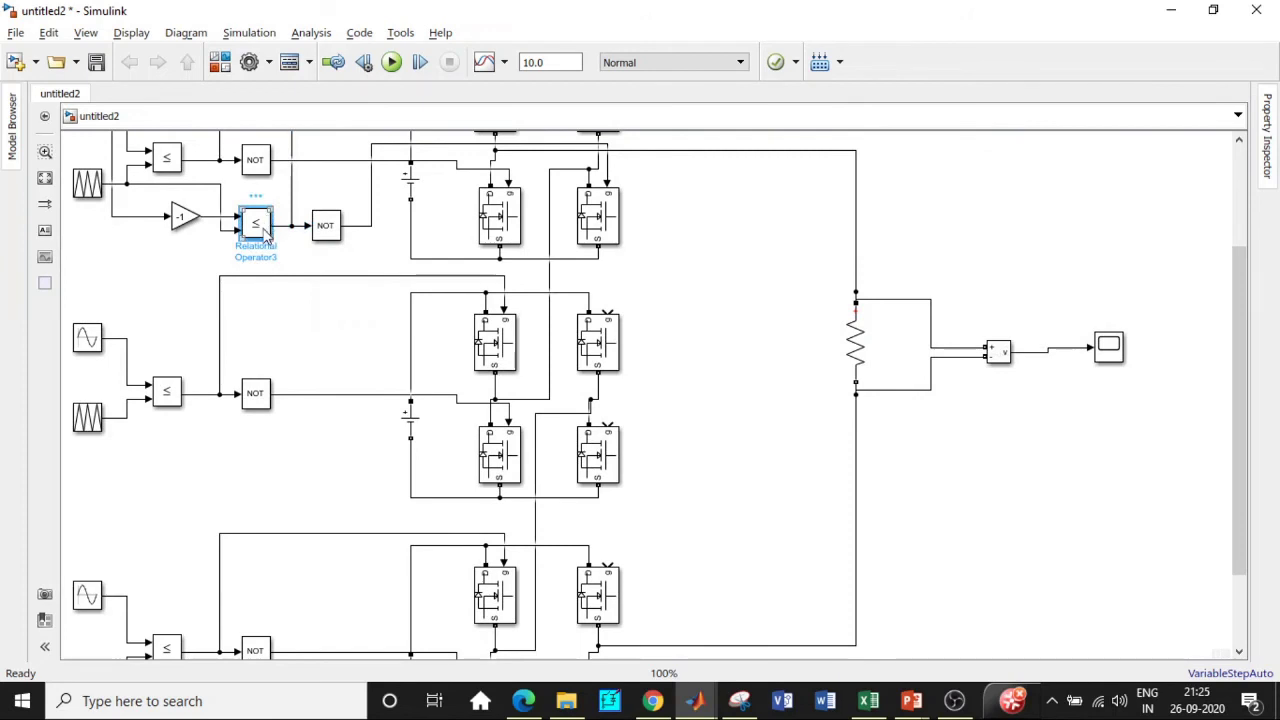
pyautogui.moveTo(258, 226); pyautogui.dragTo(272, 321)
pyautogui.click(318, 229)
pyautogui.moveTo(328, 240); pyautogui.dragTo(342, 333)
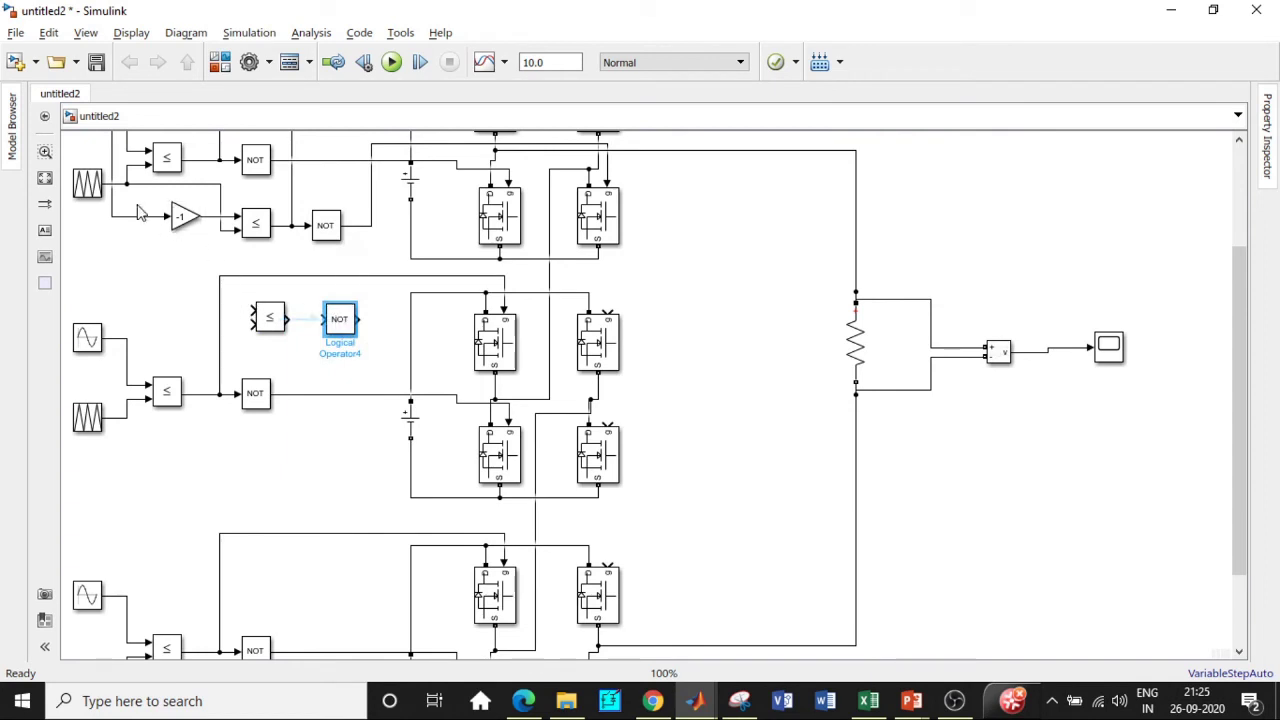
# Step: Wire the Gain and middle triangle through the copied Relational Operator to the middle bridge's upper-right gate, and through NOT to its lower-right gate
pyautogui.moveTo(213, 224)
pyautogui.mouseDown()
pyautogui.moveTo(195, 234)
pyautogui.moveTo(232, 218)
pyautogui.moveTo(255, 310)
pyautogui.moveTo(195, 335)
pyautogui.moveTo(114, 417)
pyautogui.mouseUp()
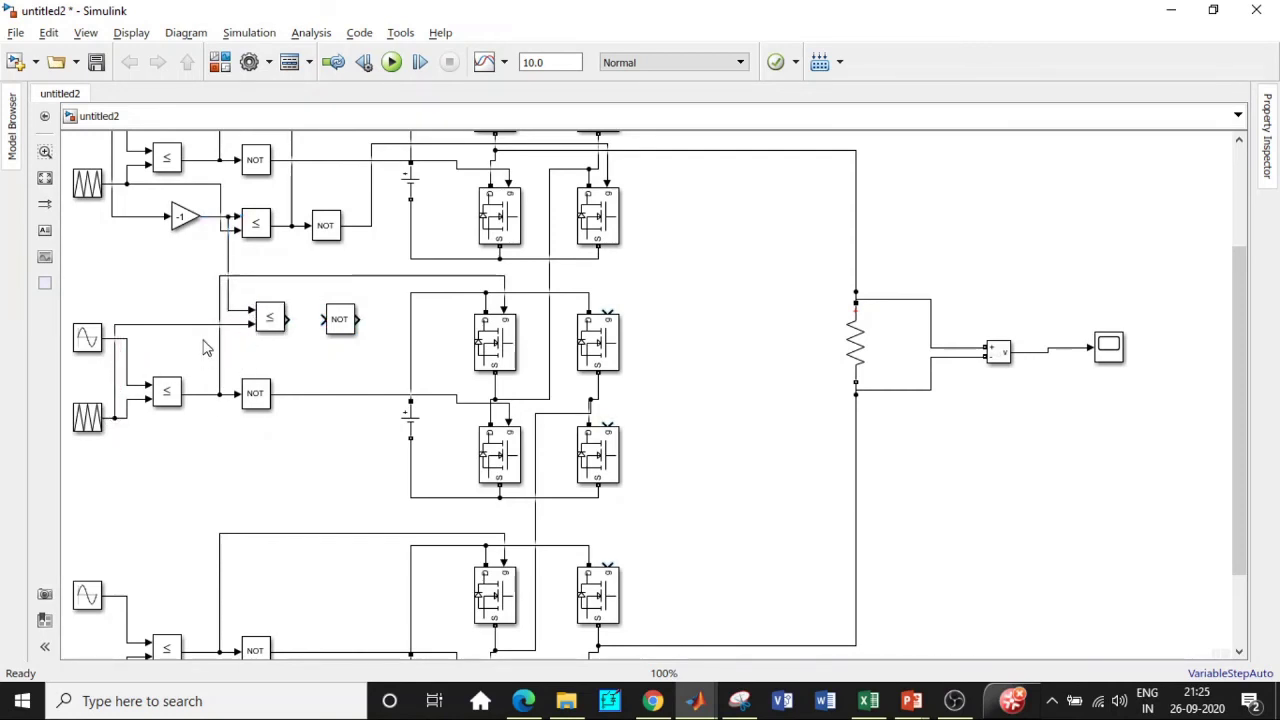
pyautogui.moveTo(290, 318)
pyautogui.mouseDown()
pyautogui.moveTo(365, 322)
pyautogui.moveTo(604, 424)
pyautogui.mouseUp()
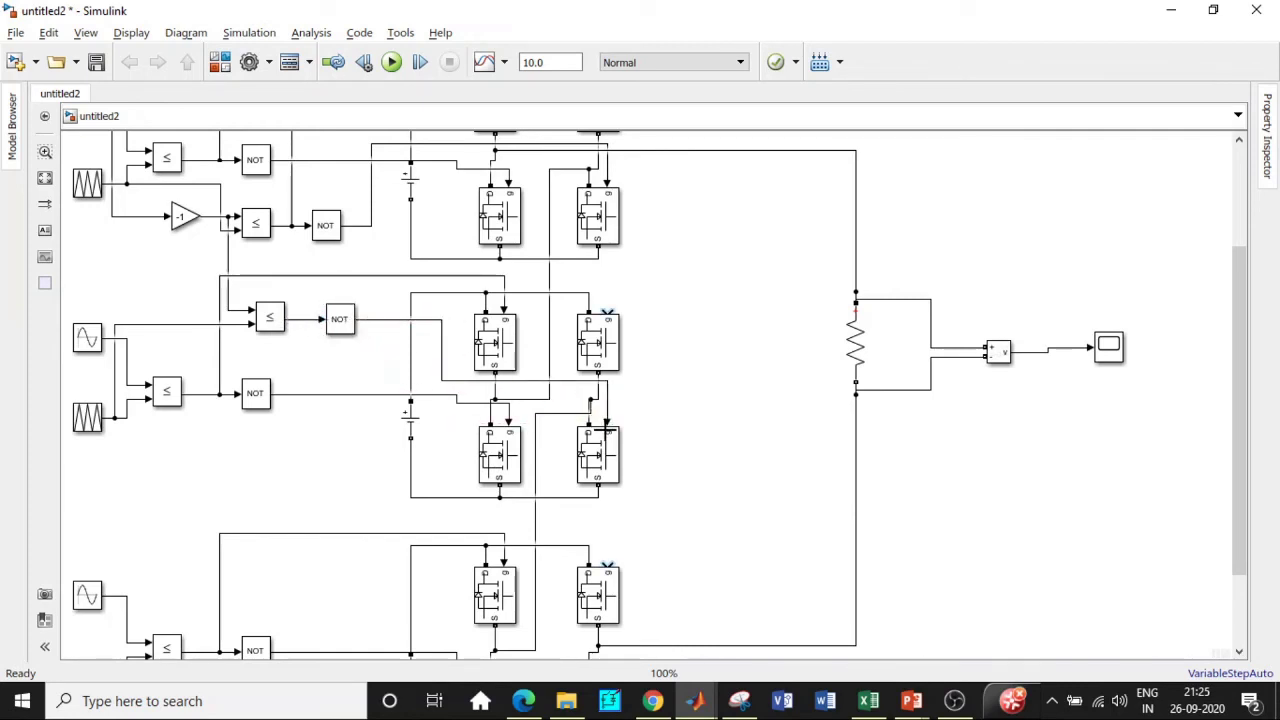
pyautogui.moveTo(303, 318)
pyautogui.mouseDown()
pyautogui.moveTo(448, 277)
pyautogui.moveTo(606, 316)
pyautogui.mouseUp()
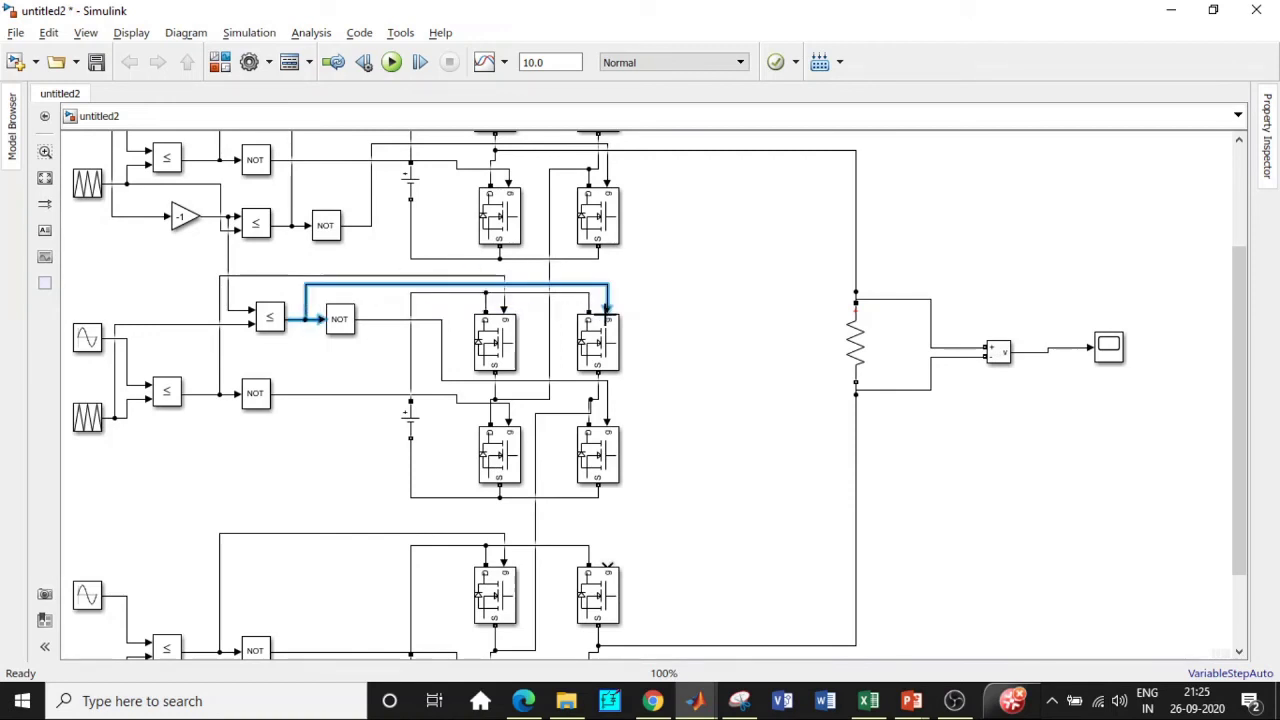
# Step: Copy the middle cell's upper Relational Operator and NOT pair to the space above the bottom cell's control blocks
pyautogui.scroll(-3, 1240, 320)
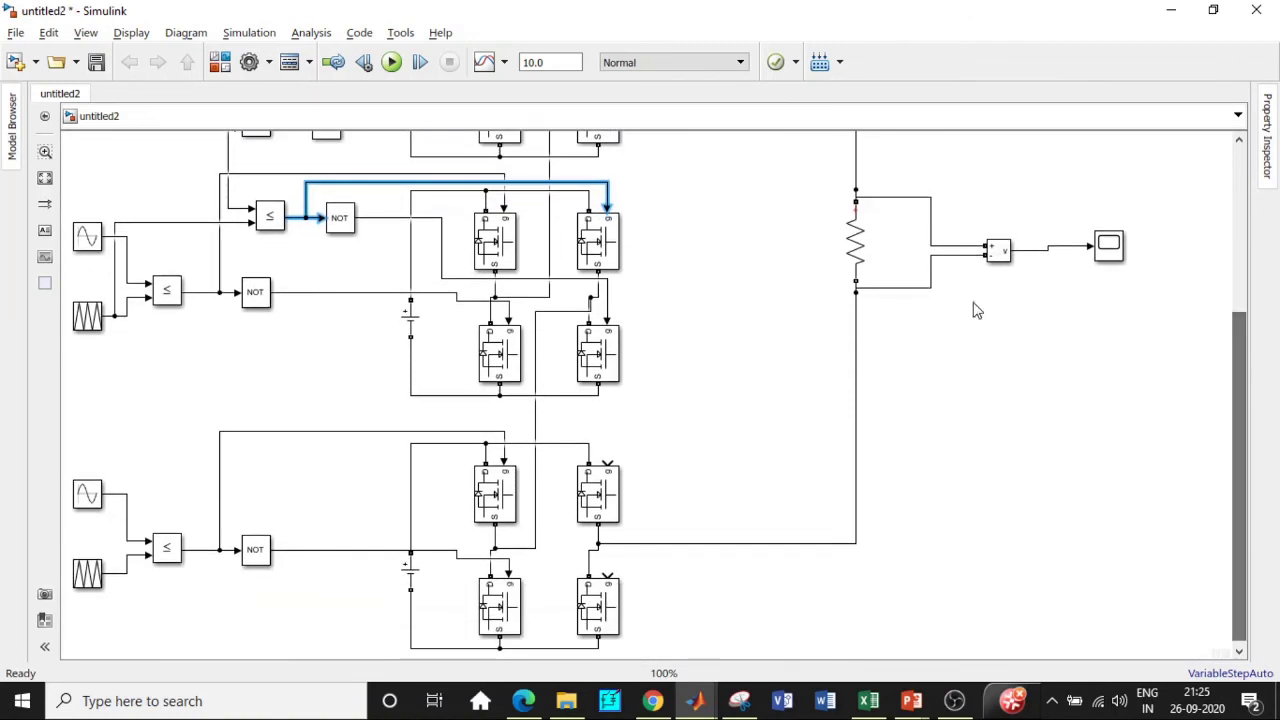
pyautogui.click(240, 208)
pyautogui.click(270, 216)
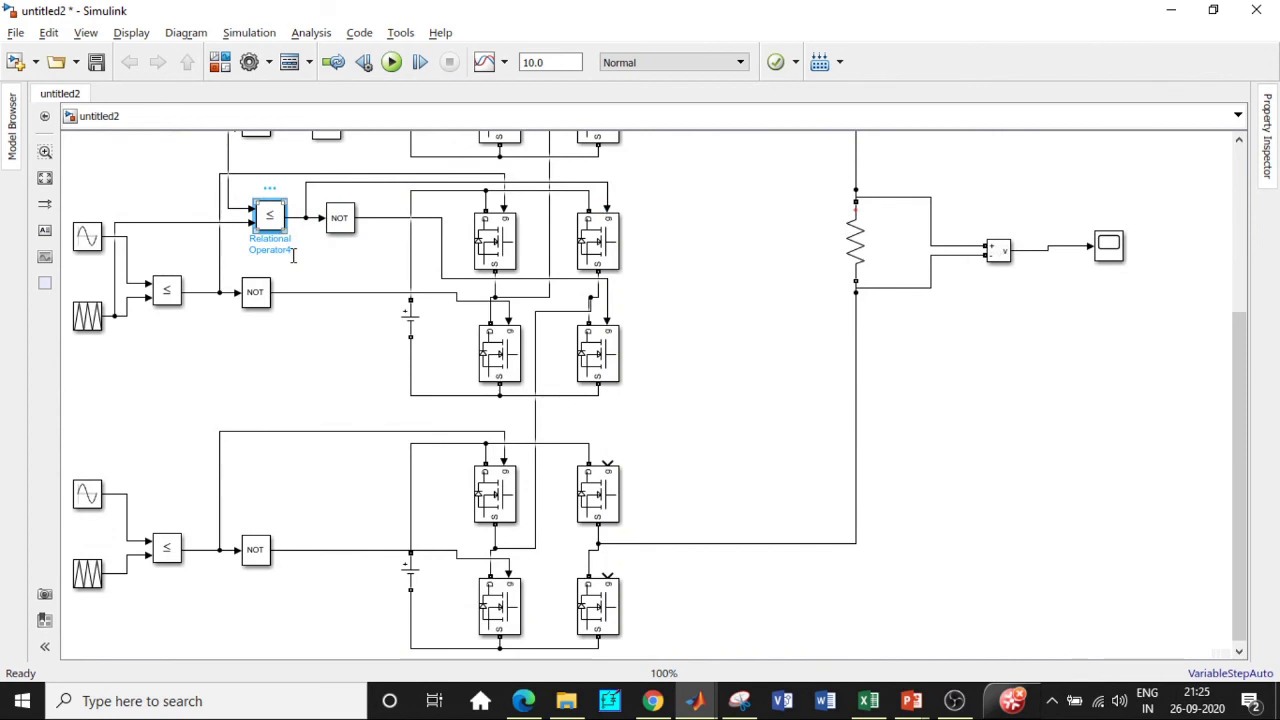
pyautogui.moveTo(272, 218); pyautogui.dragTo(272, 452)
pyautogui.click(338, 228)
pyautogui.moveTo(346, 245); pyautogui.dragTo(346, 479)
pyautogui.moveTo(280, 455); pyautogui.dragTo(280, 473)
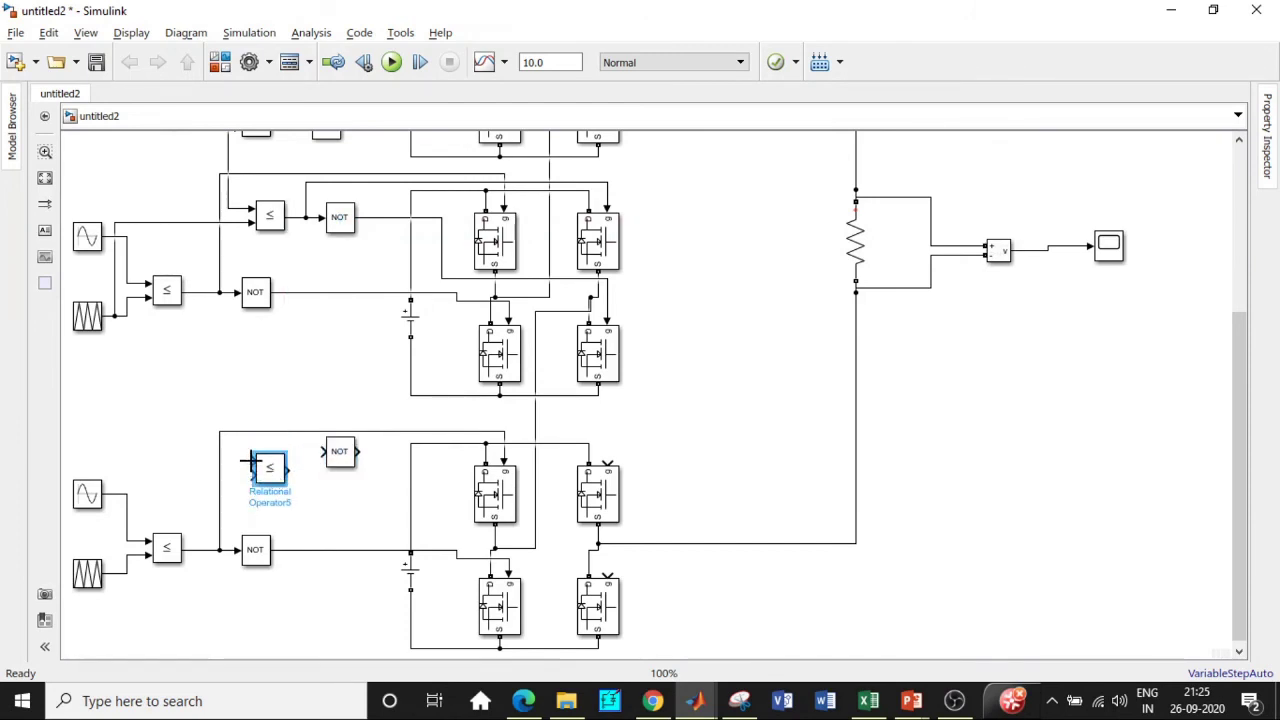
# Step: Wire the inverted sine signal to the first input of the bottom cell's new Relational Operator and the bottom Repeating Sequence to its second input
pyautogui.click(250, 461)
pyautogui.scroll(2, 239, 274)
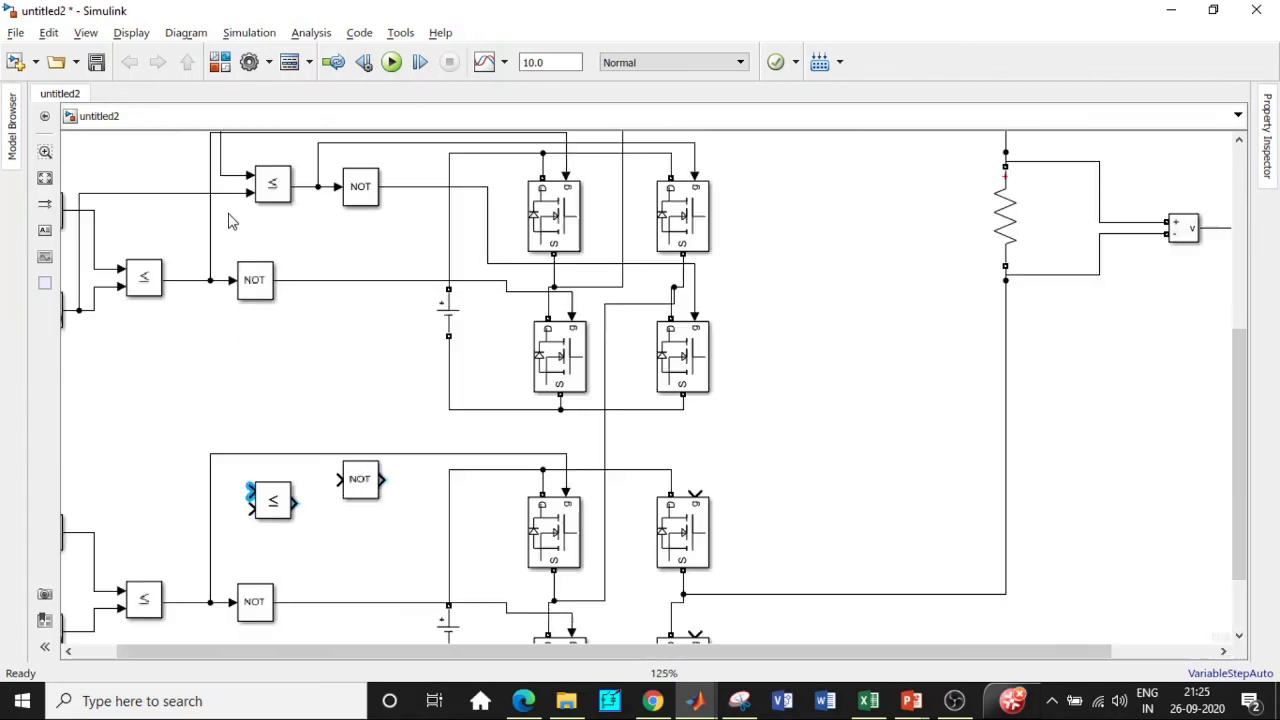
pyautogui.scroll(-3, 251, 243)
pyautogui.moveTo(250, 398); pyautogui.dragTo(237, 205)
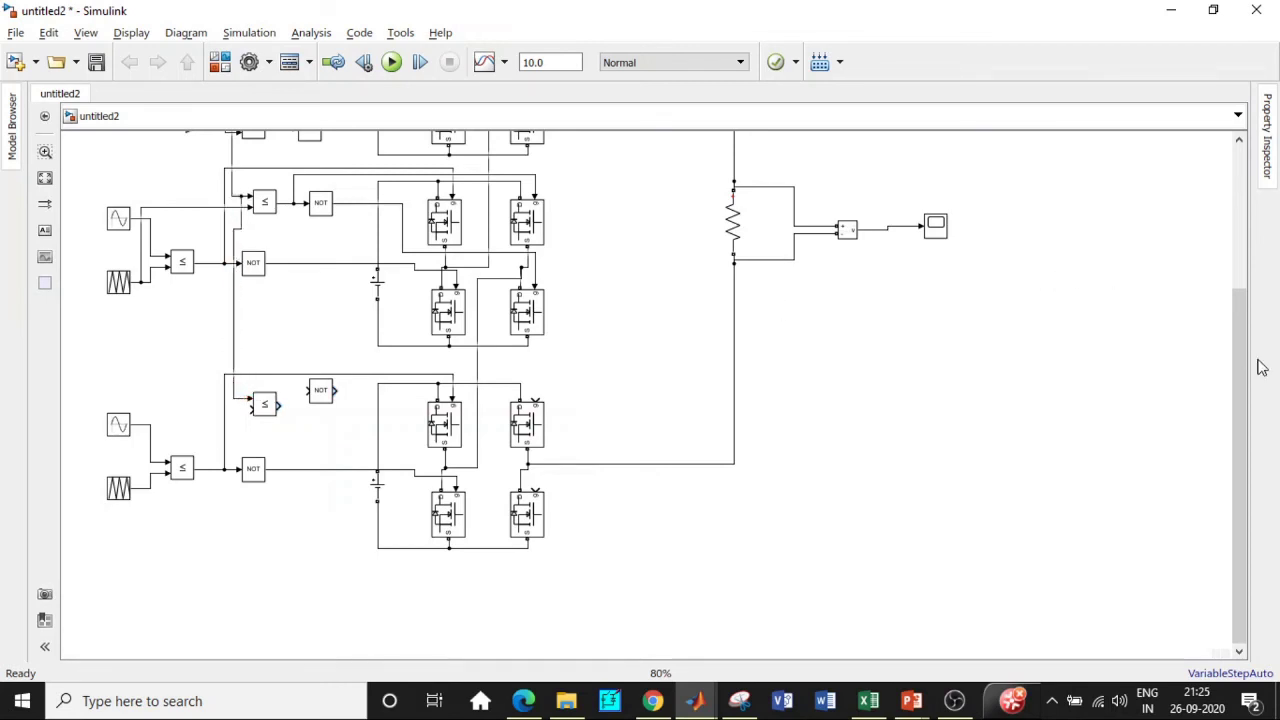
pyautogui.moveTo(1236, 345); pyautogui.dragTo(1238, 305)
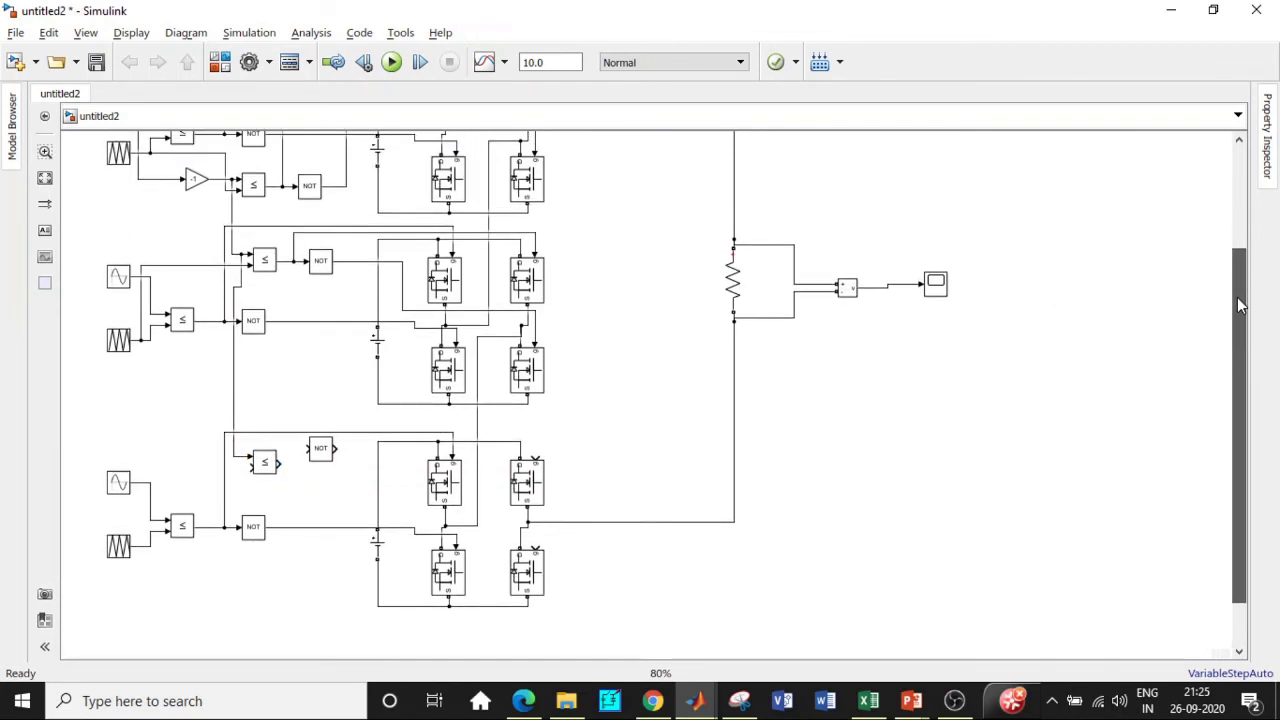
pyautogui.moveTo(250, 467); pyautogui.dragTo(141, 545)
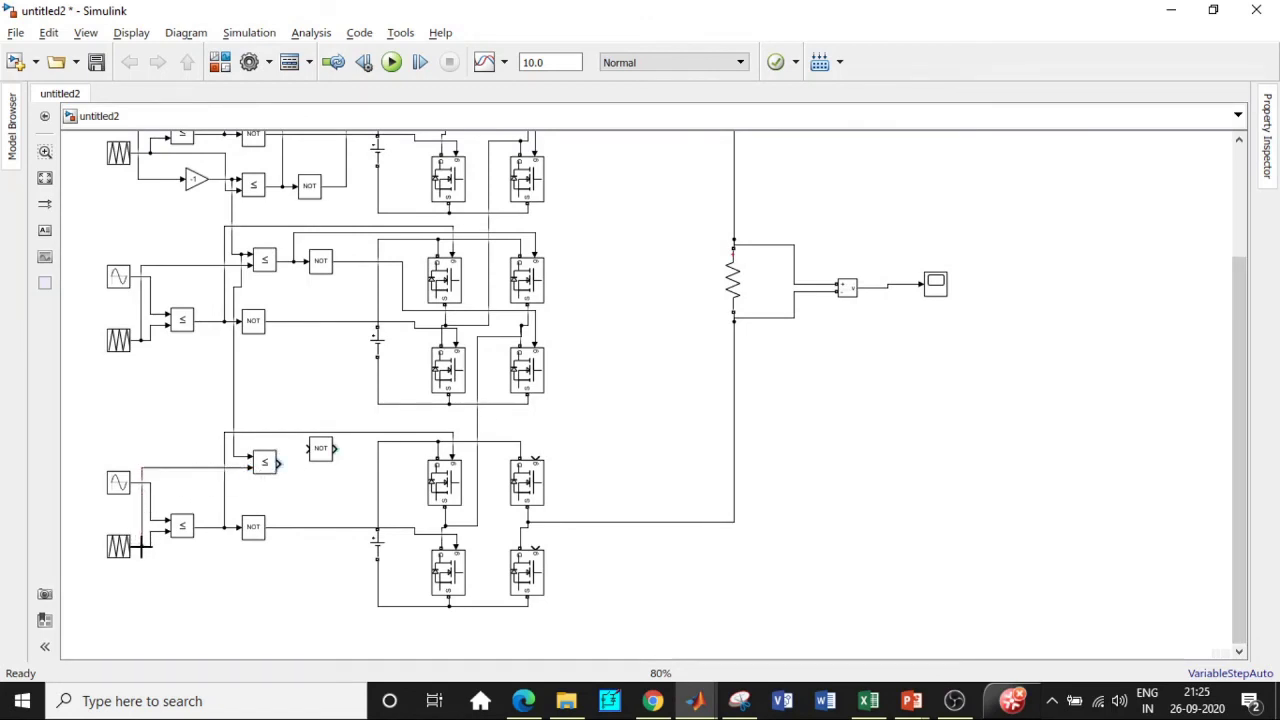
# Step: Connect the new Relational Operator's output to the bottom bridge's upper-right Mosfet gate, and through NOT to the lower-right Mosfet gate
pyautogui.moveTo(278, 462); pyautogui.dragTo(538, 549)
pyautogui.moveTo(290, 462)
pyautogui.mouseDown()
pyautogui.moveTo(323, 406)
pyautogui.moveTo(523, 430)
pyautogui.moveTo(536, 458)
pyautogui.mouseUp()
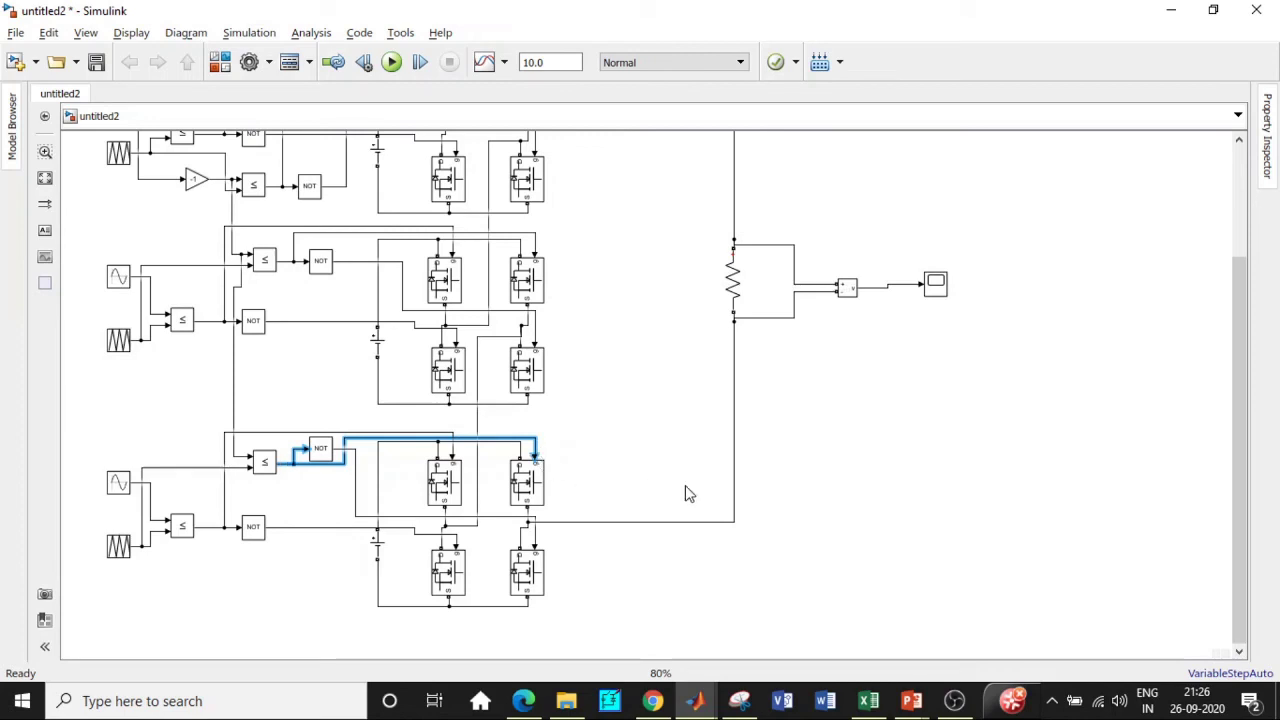
pyautogui.click(805, 461)
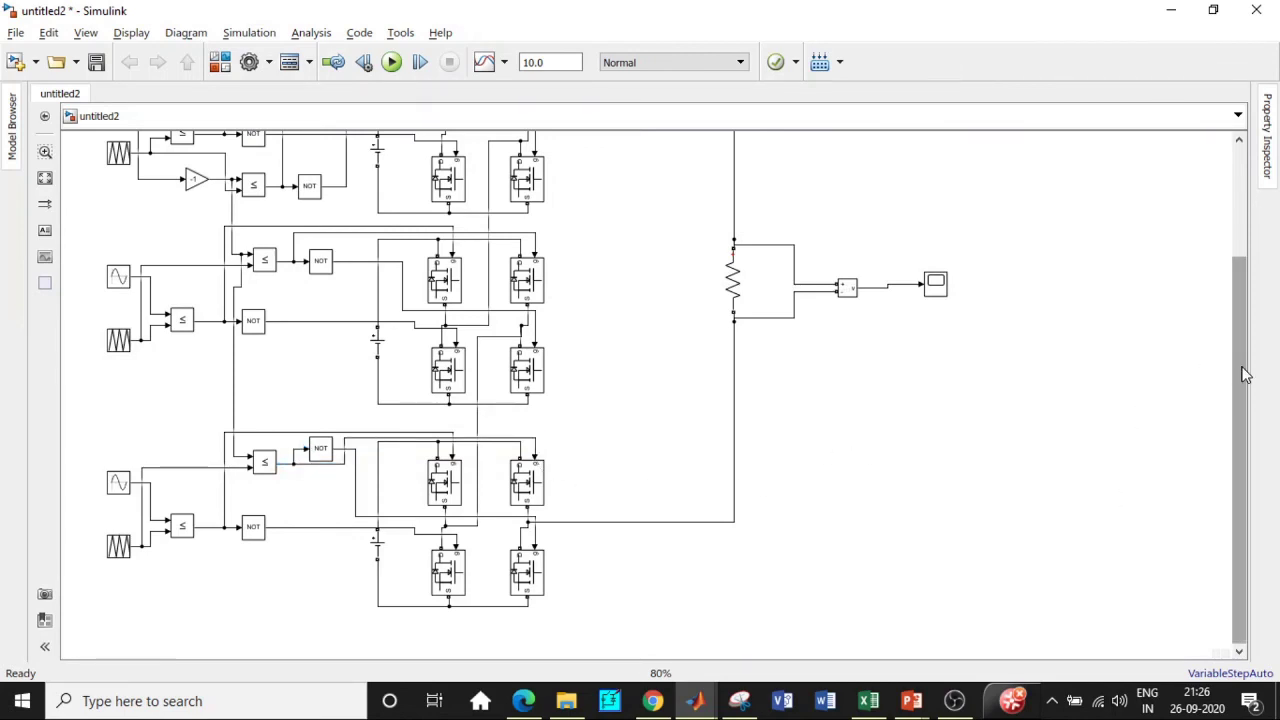
pyautogui.moveTo(1245, 374); pyautogui.dragTo(1245, 256)
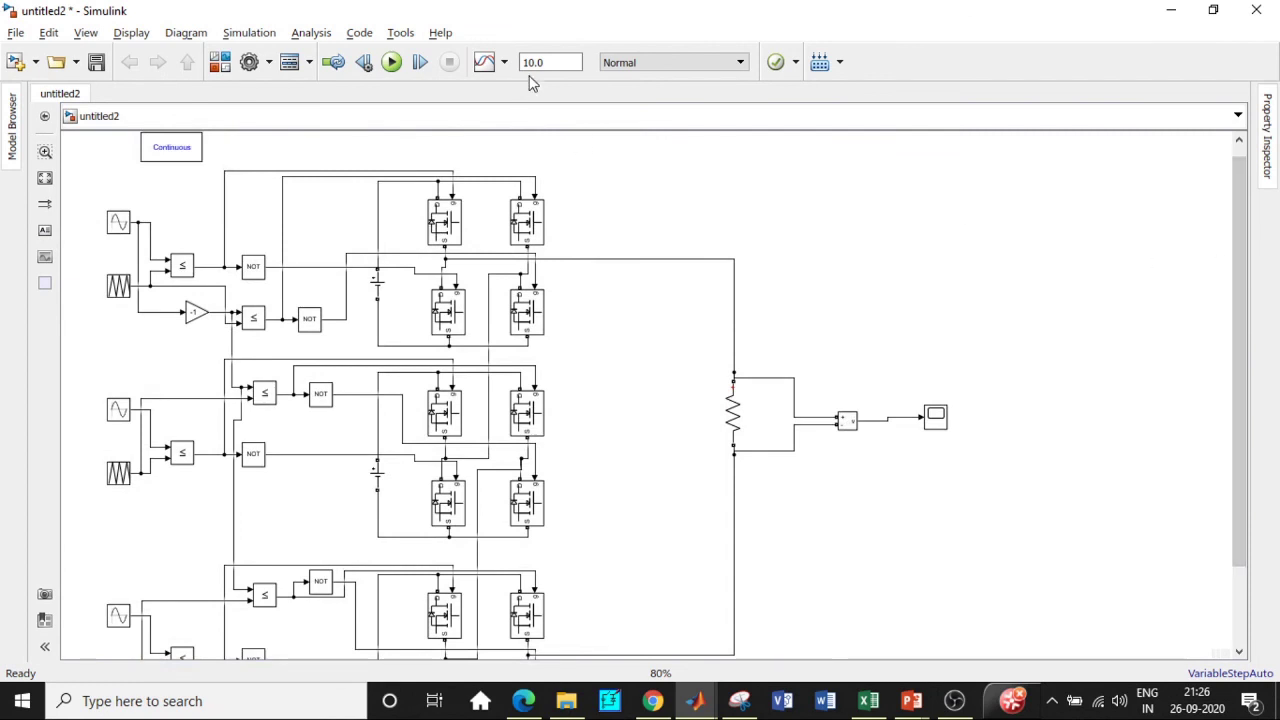
# Step: Set the model's simulation stop time to 1
pyautogui.doubleClick(546, 62)
pyautogui.write('1')
pyautogui.click(672, 186)
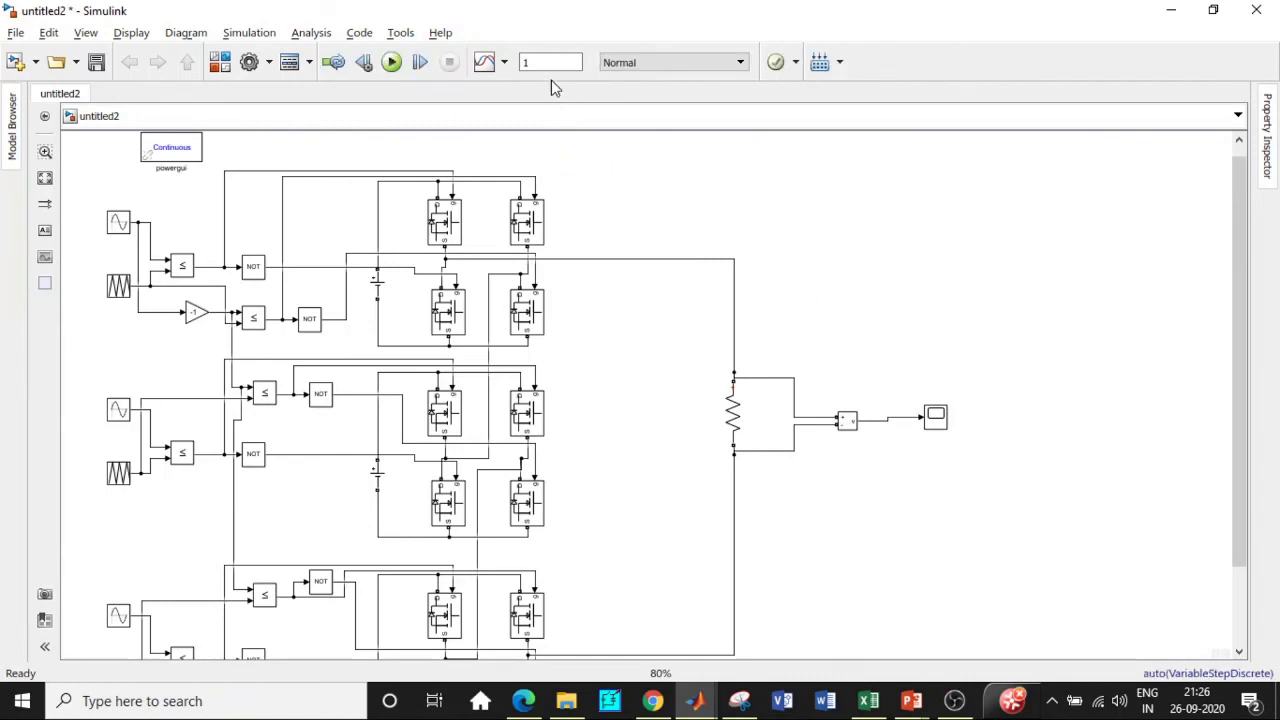
# Step: Set the powergui block's simulation type to Discrete with a sample time of 50e-6 s
pyautogui.doubleClick(172, 148)
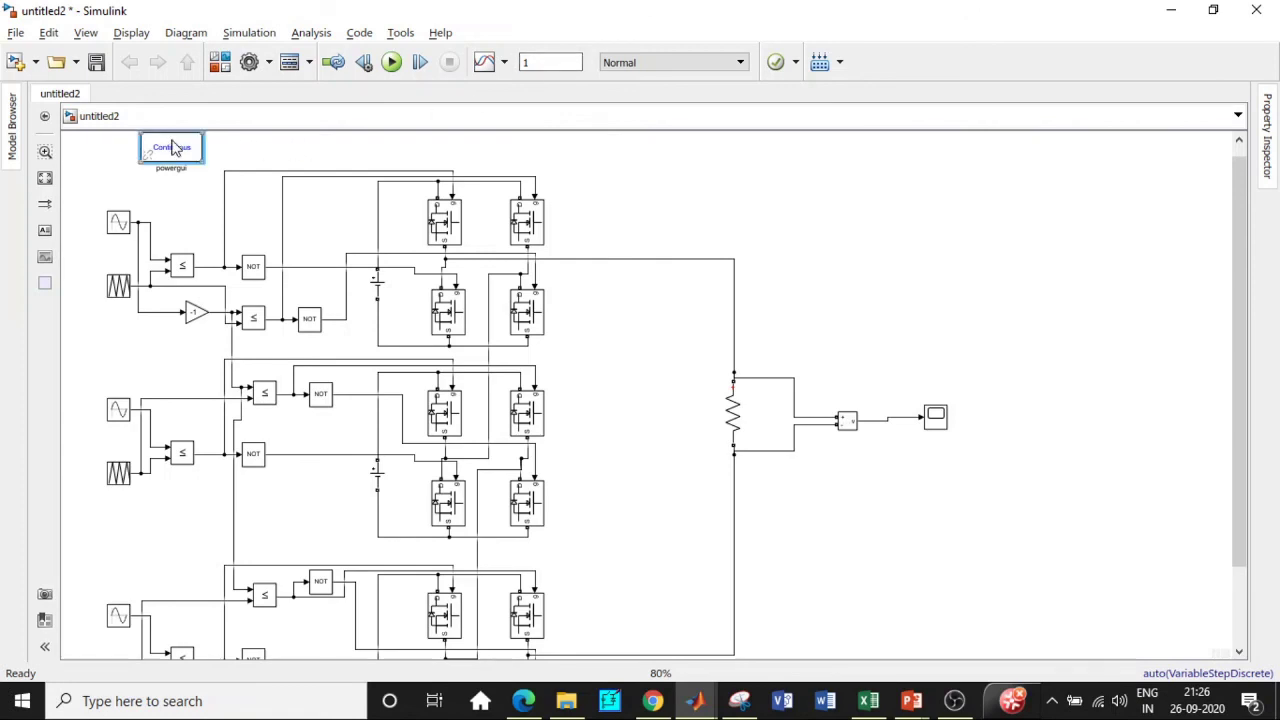
pyautogui.click(379, 124)
pyautogui.click(365, 154)
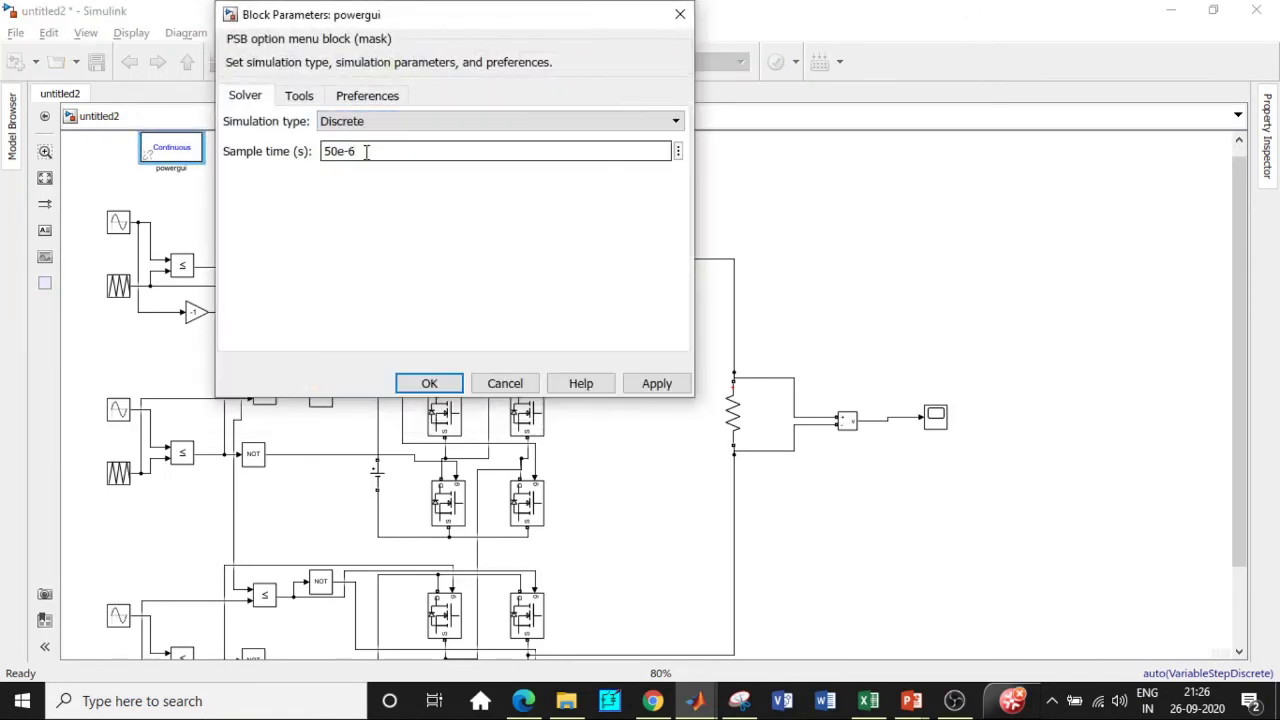
pyautogui.click(428, 384)
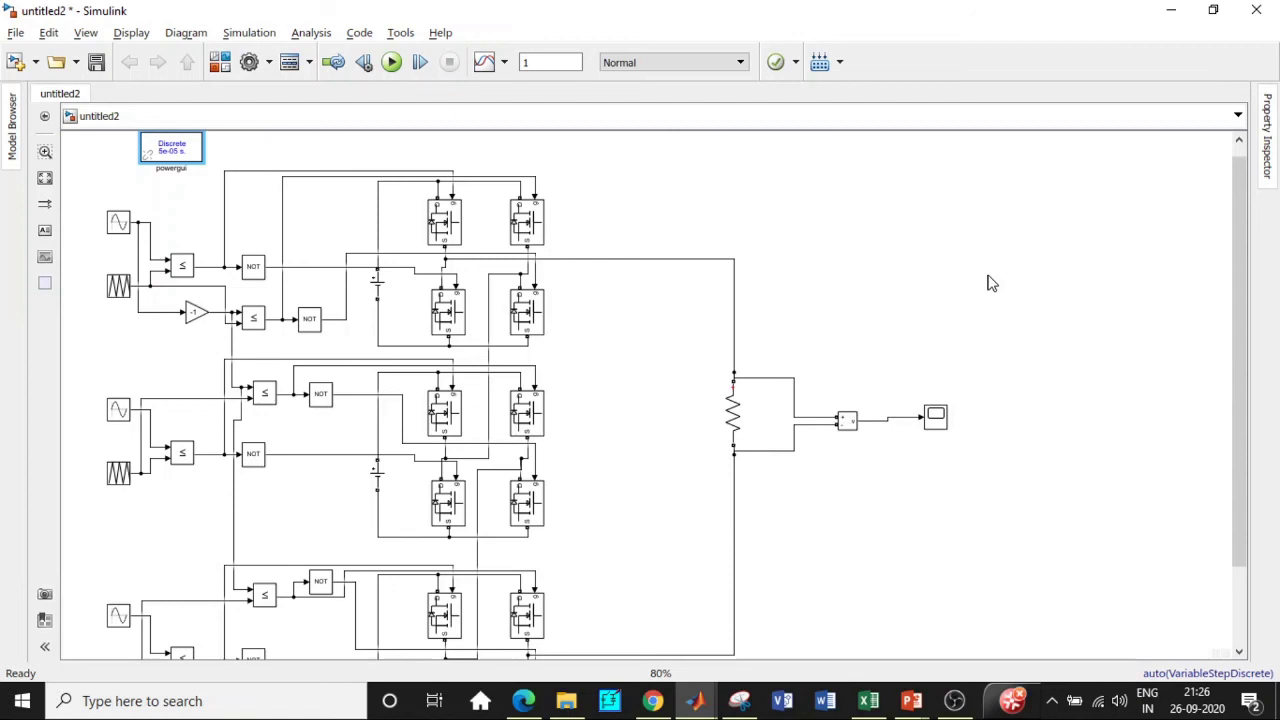
# Step: Run the simulation and open the load voltage Scope in a maximized window
pyautogui.click(391, 62)
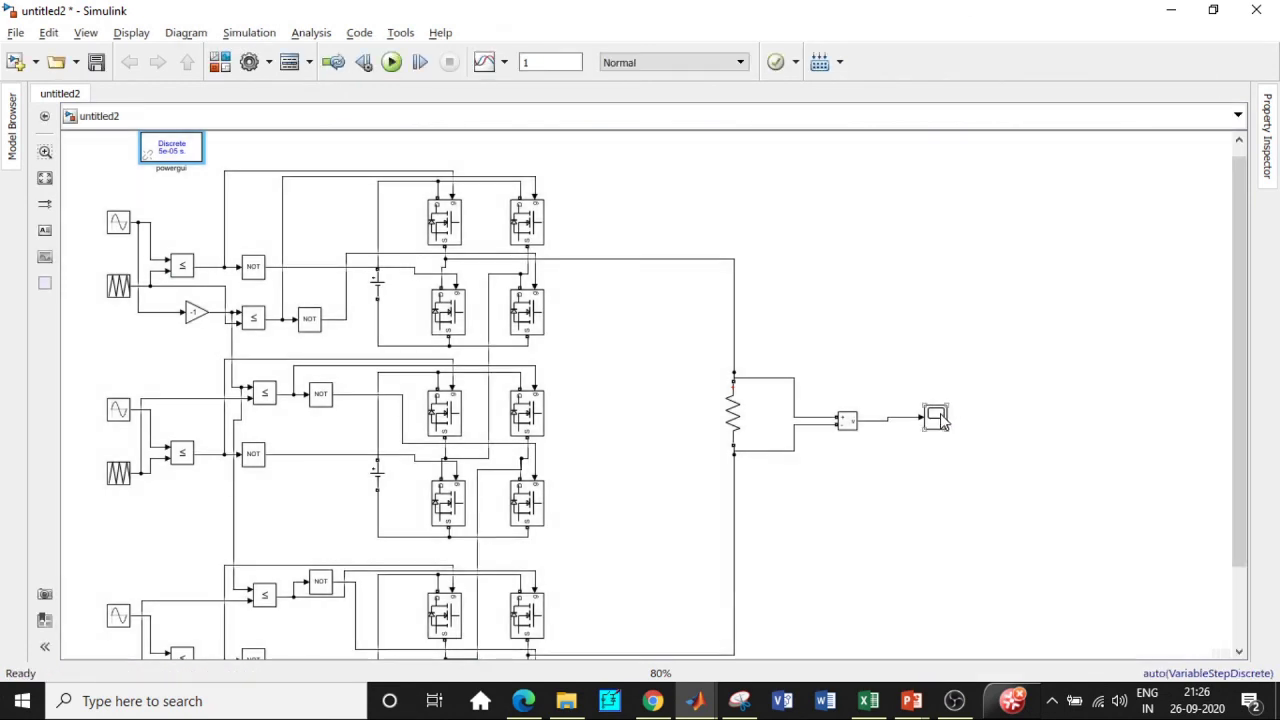
pyautogui.doubleClick(935, 416)
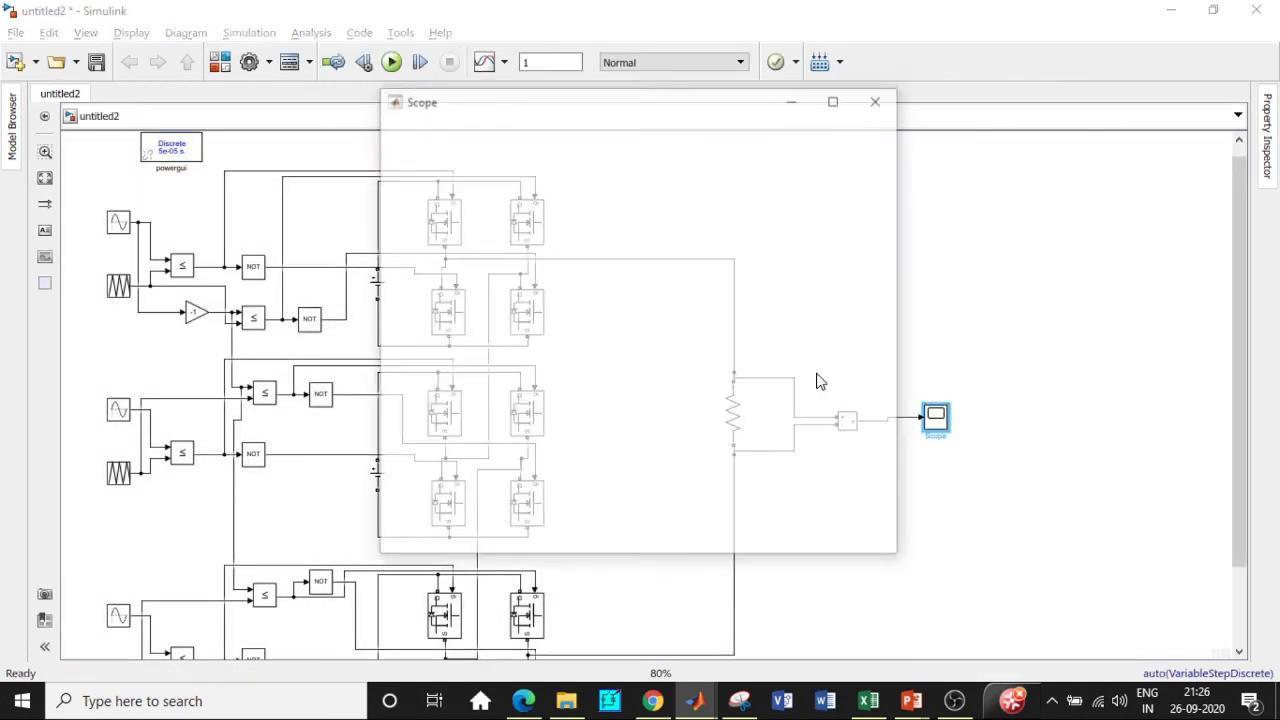
pyautogui.click(834, 97)
# Step: Examine the stepped output voltage waveform over a few cycles between about 0.31 and 0.37 s and over a wider time span, then close the Scope
pyautogui.click(185, 57)
pyautogui.moveTo(369, 114); pyautogui.dragTo(558, 617)
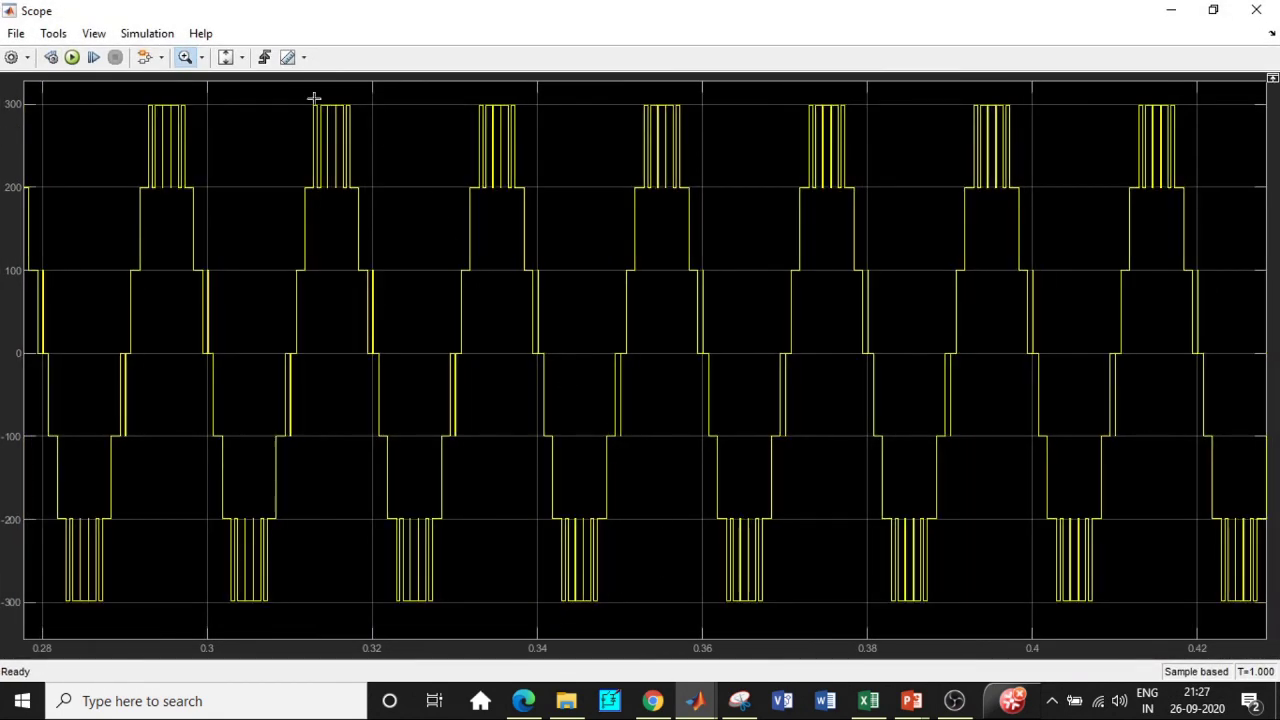
pyautogui.moveTo(290, 88); pyautogui.dragTo(795, 606)
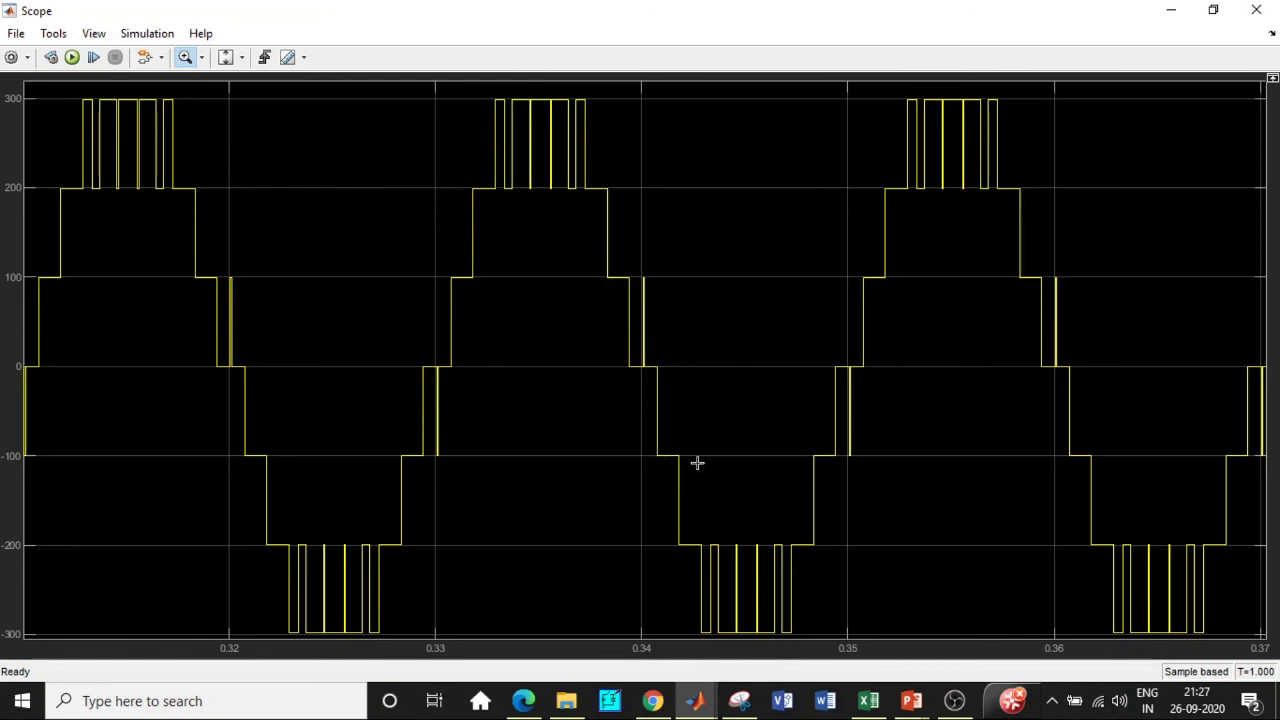
pyautogui.scroll(-1, 696, 407)
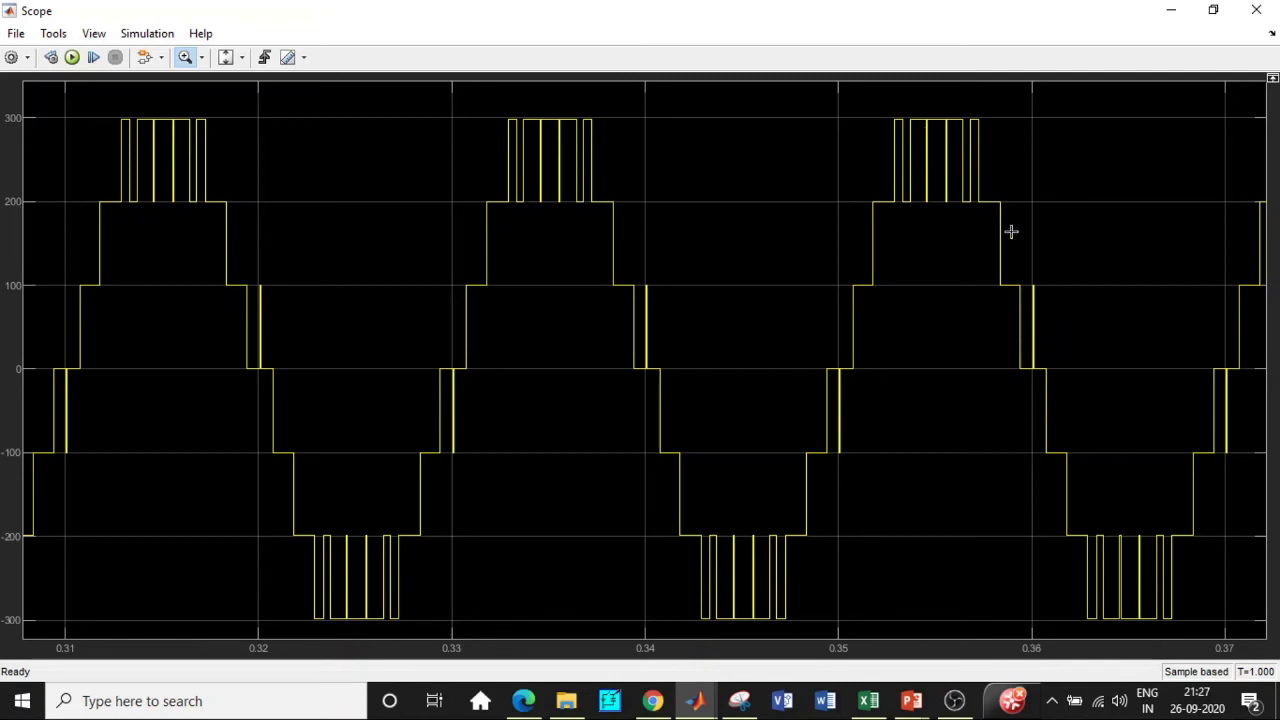
pyautogui.scroll(-5, 673, 303)
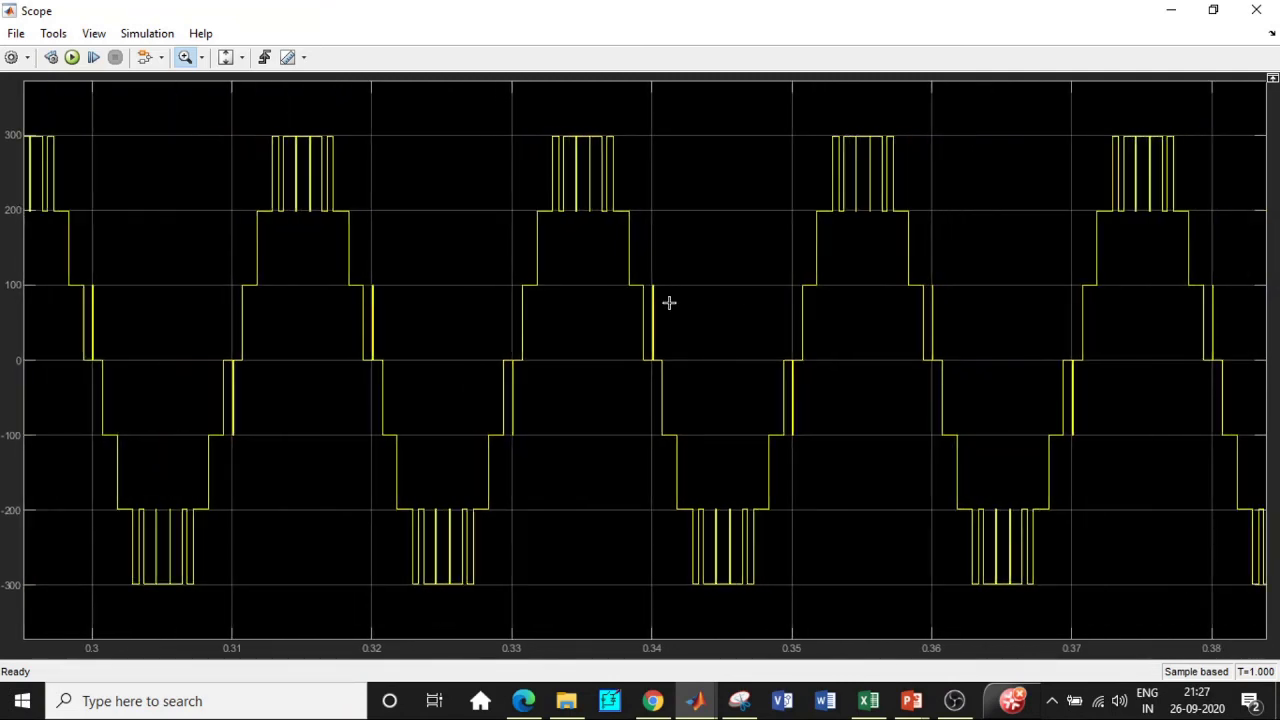
pyautogui.scroll(-4, 669, 303)
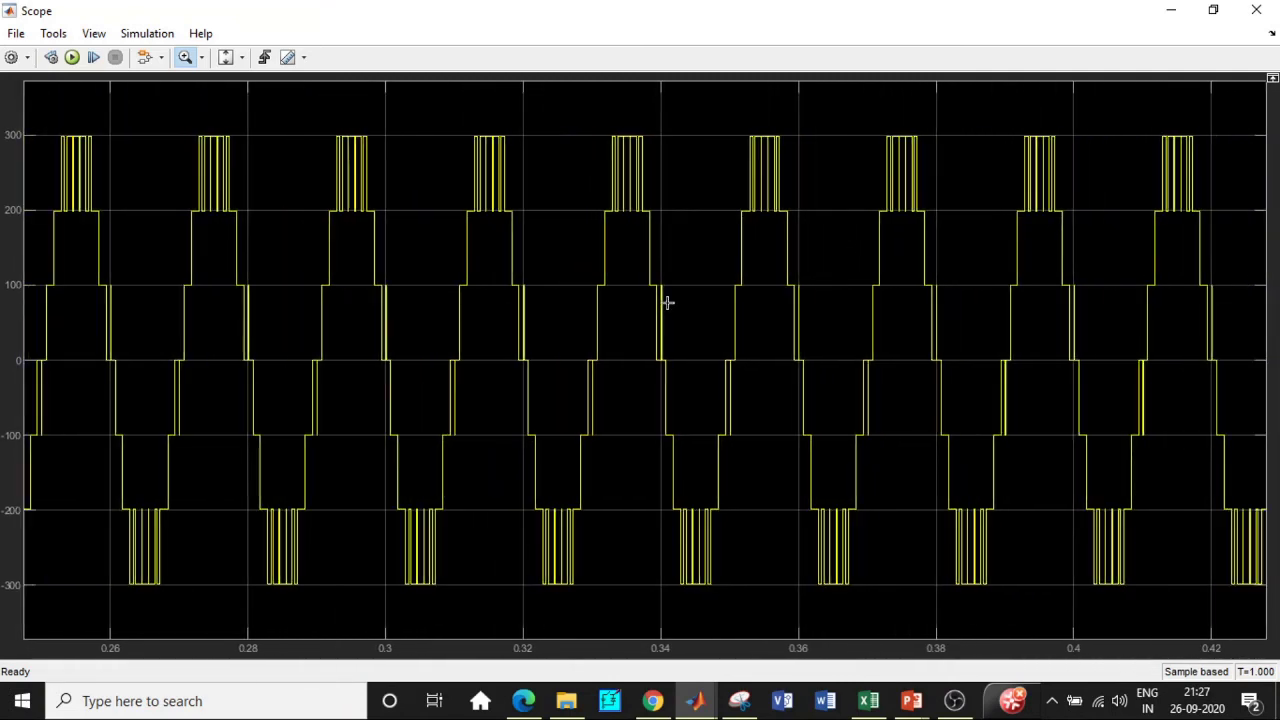
pyautogui.click(1266, 9)
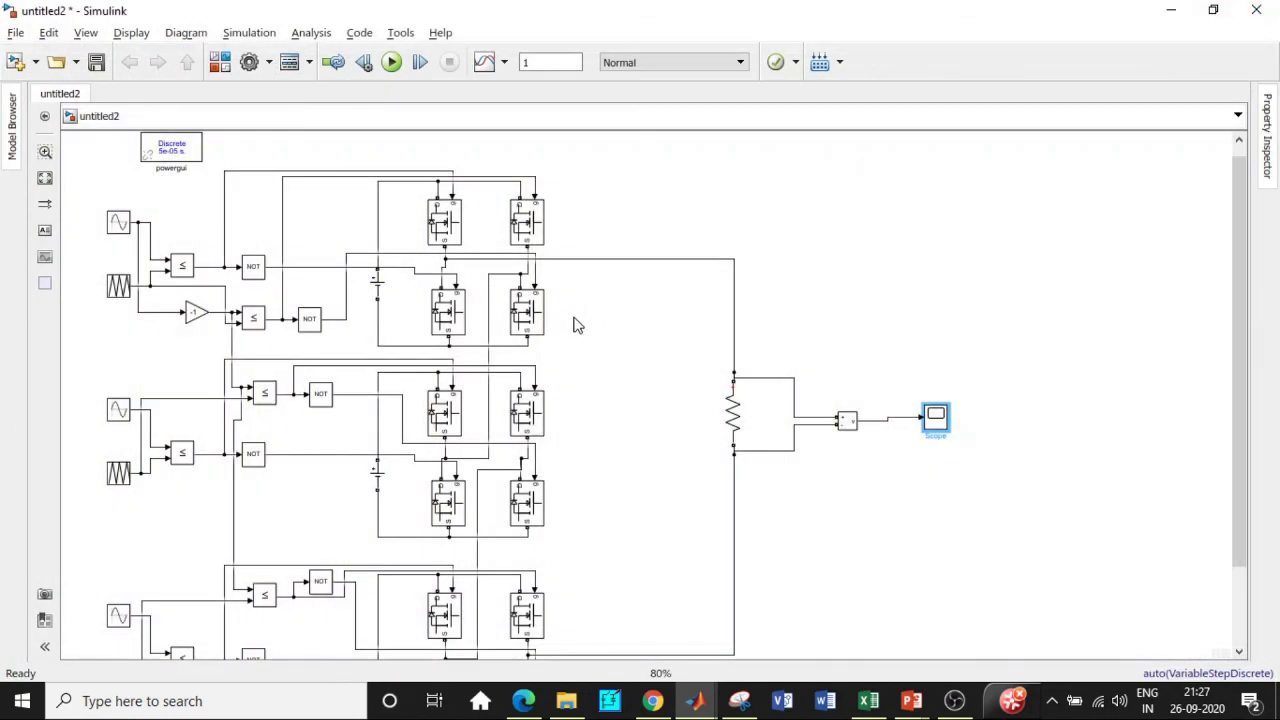